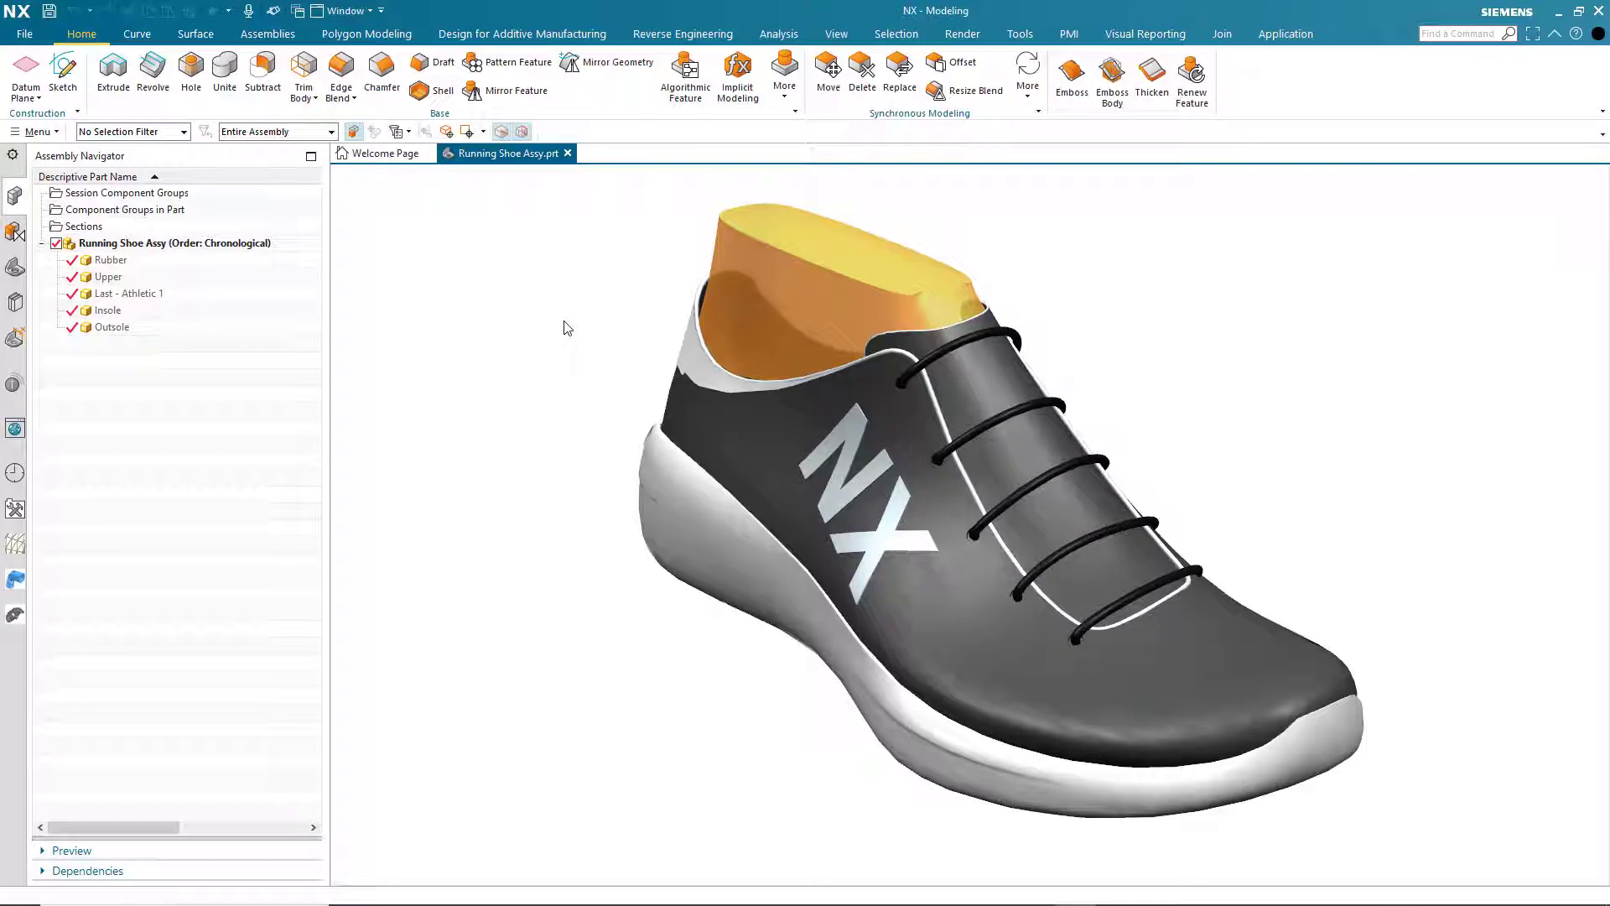
- Set the Outsole component's translucency to 67 in the running shoe assembly
click(659, 505)
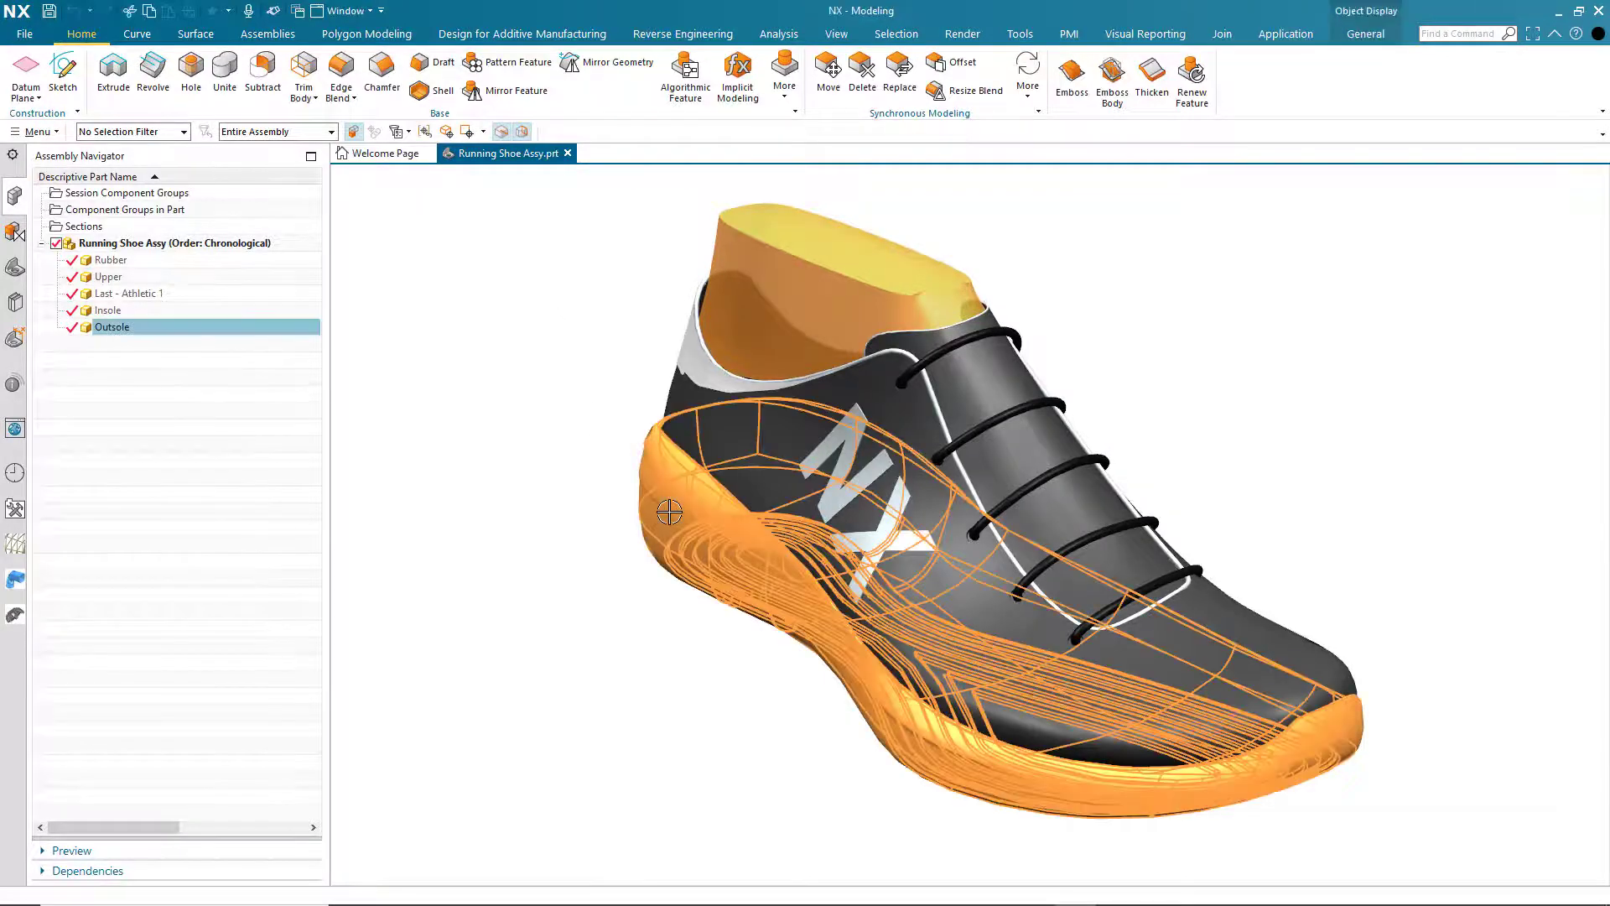
click(1365, 34)
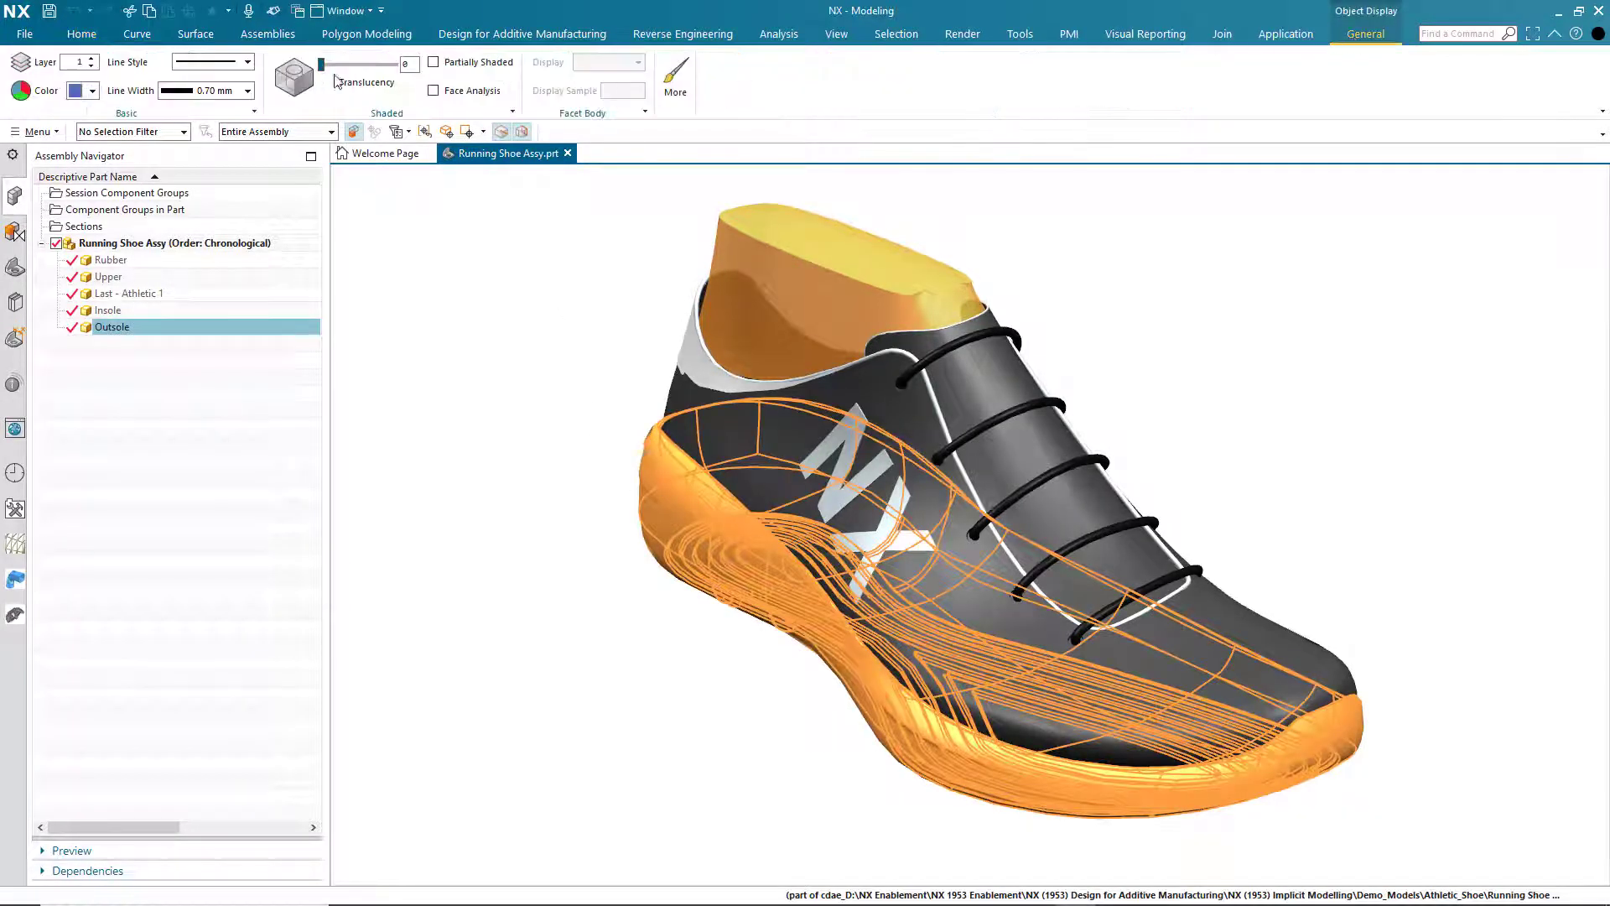
drag(327, 73, 365, 78)
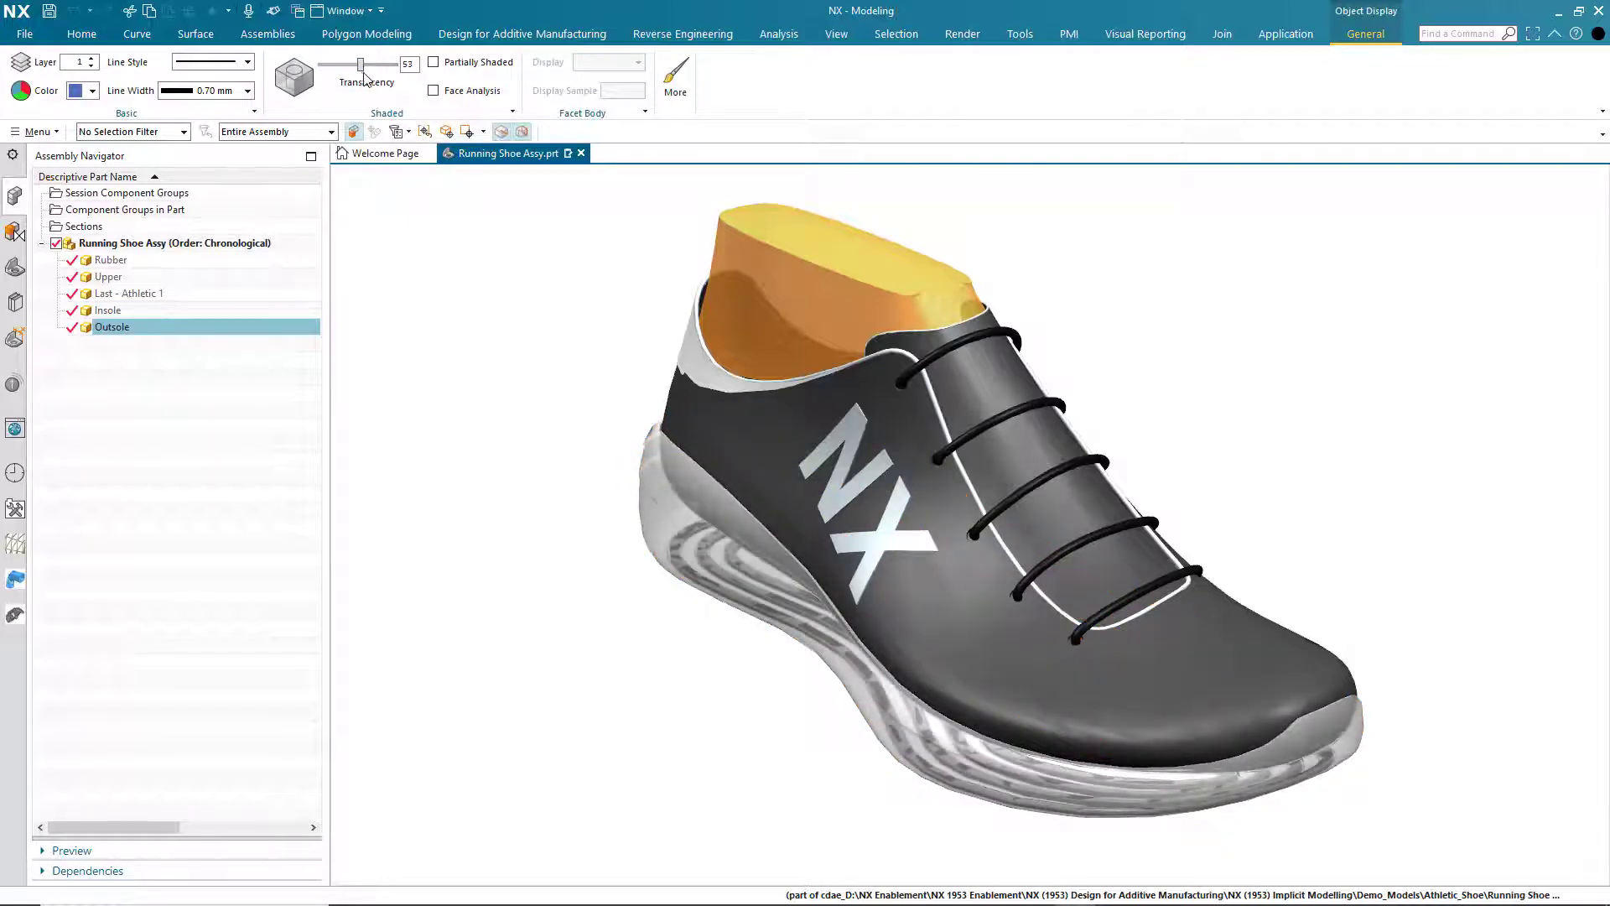
click(480, 299)
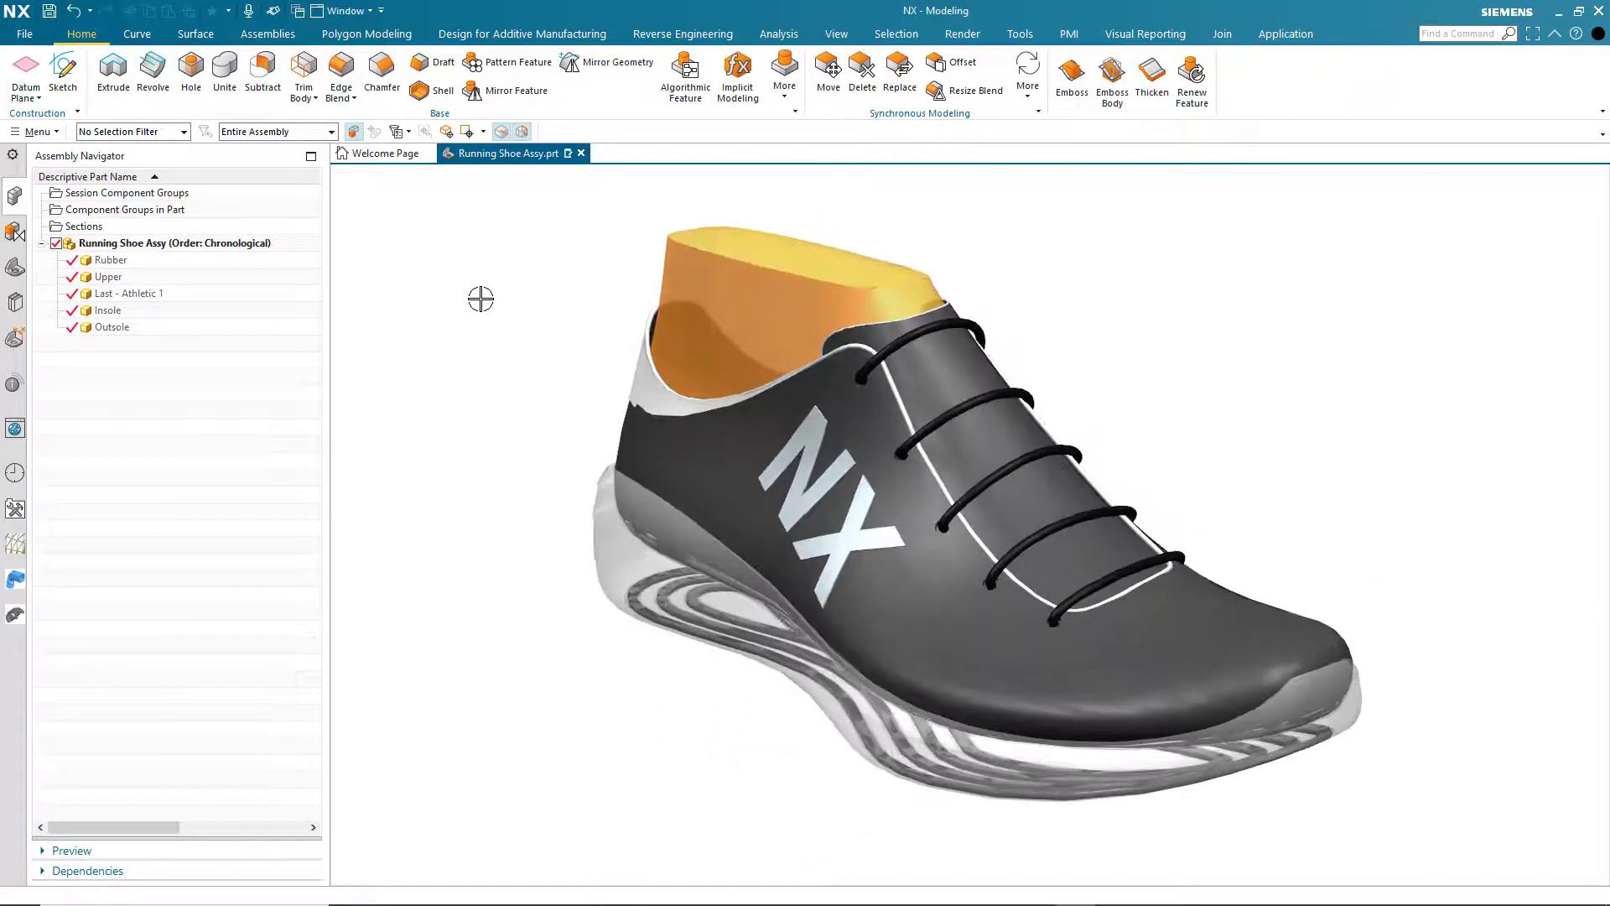
- Open the Outsole part in its own window and place it side by side with the running shoe assembly
click(617, 535)
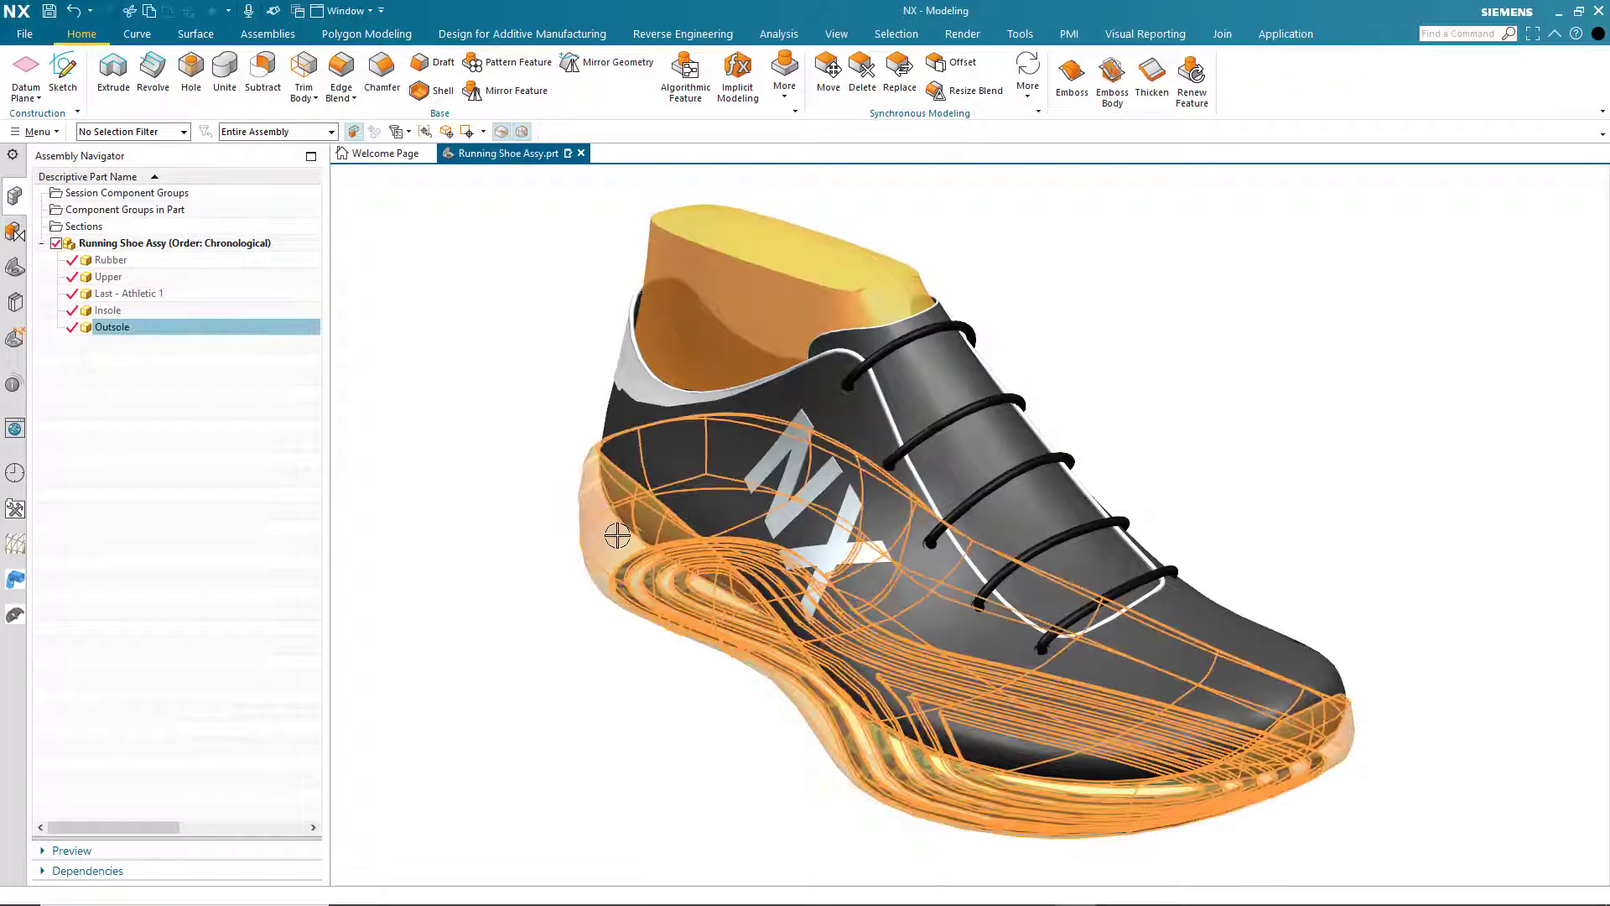
right_drag(617, 535, 644, 536)
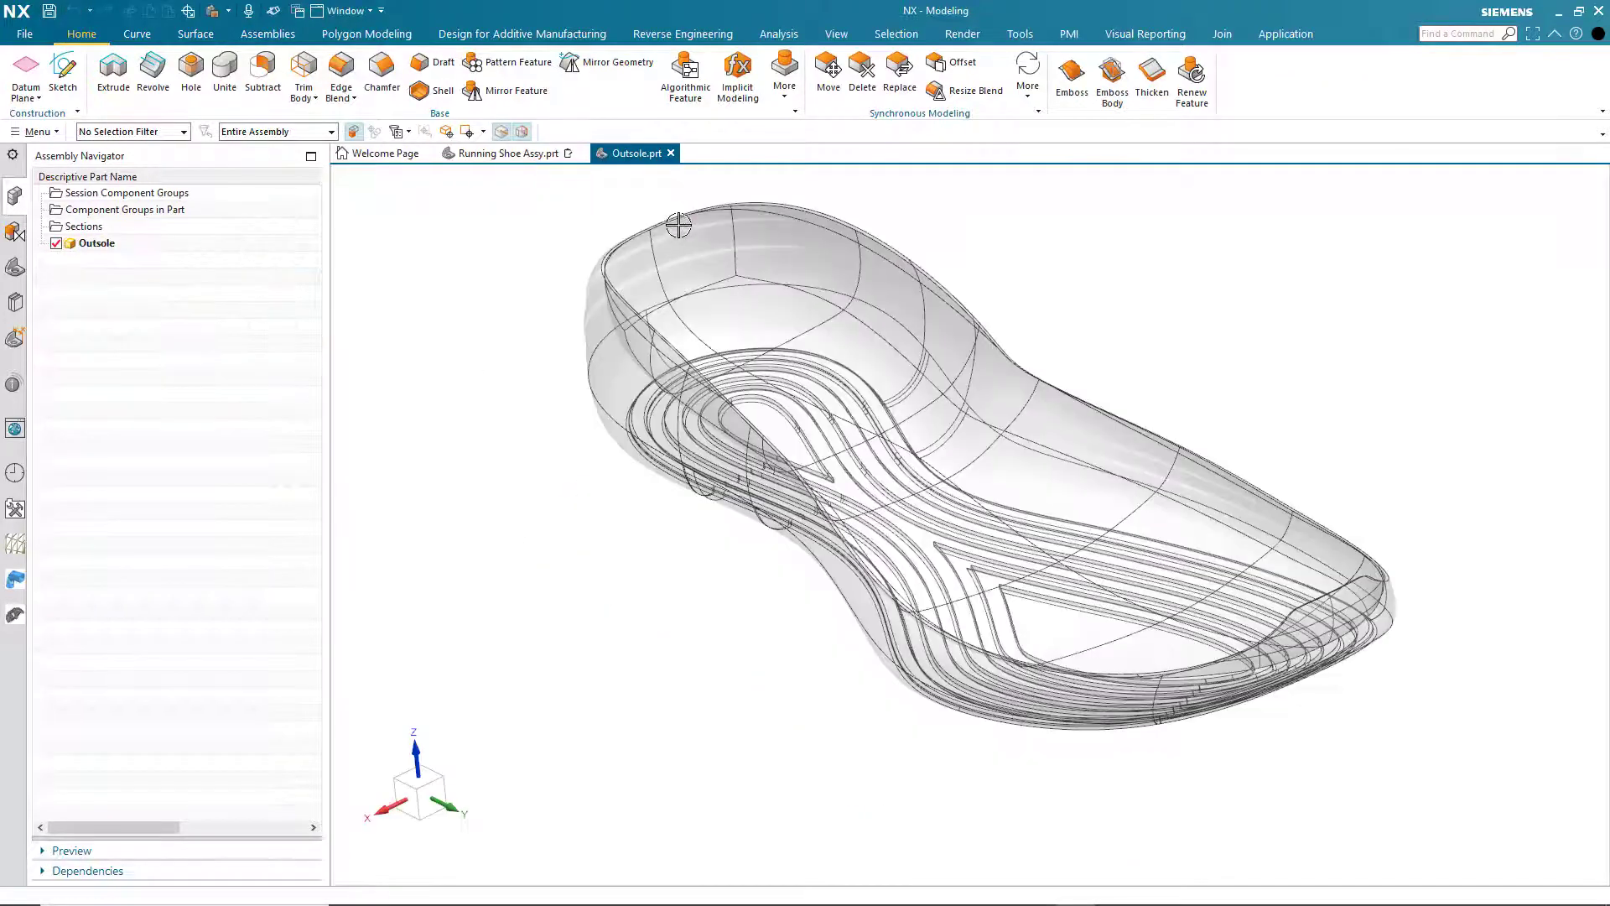
drag(640, 159, 1009, 528)
scroll(1272, 252, up, 5)
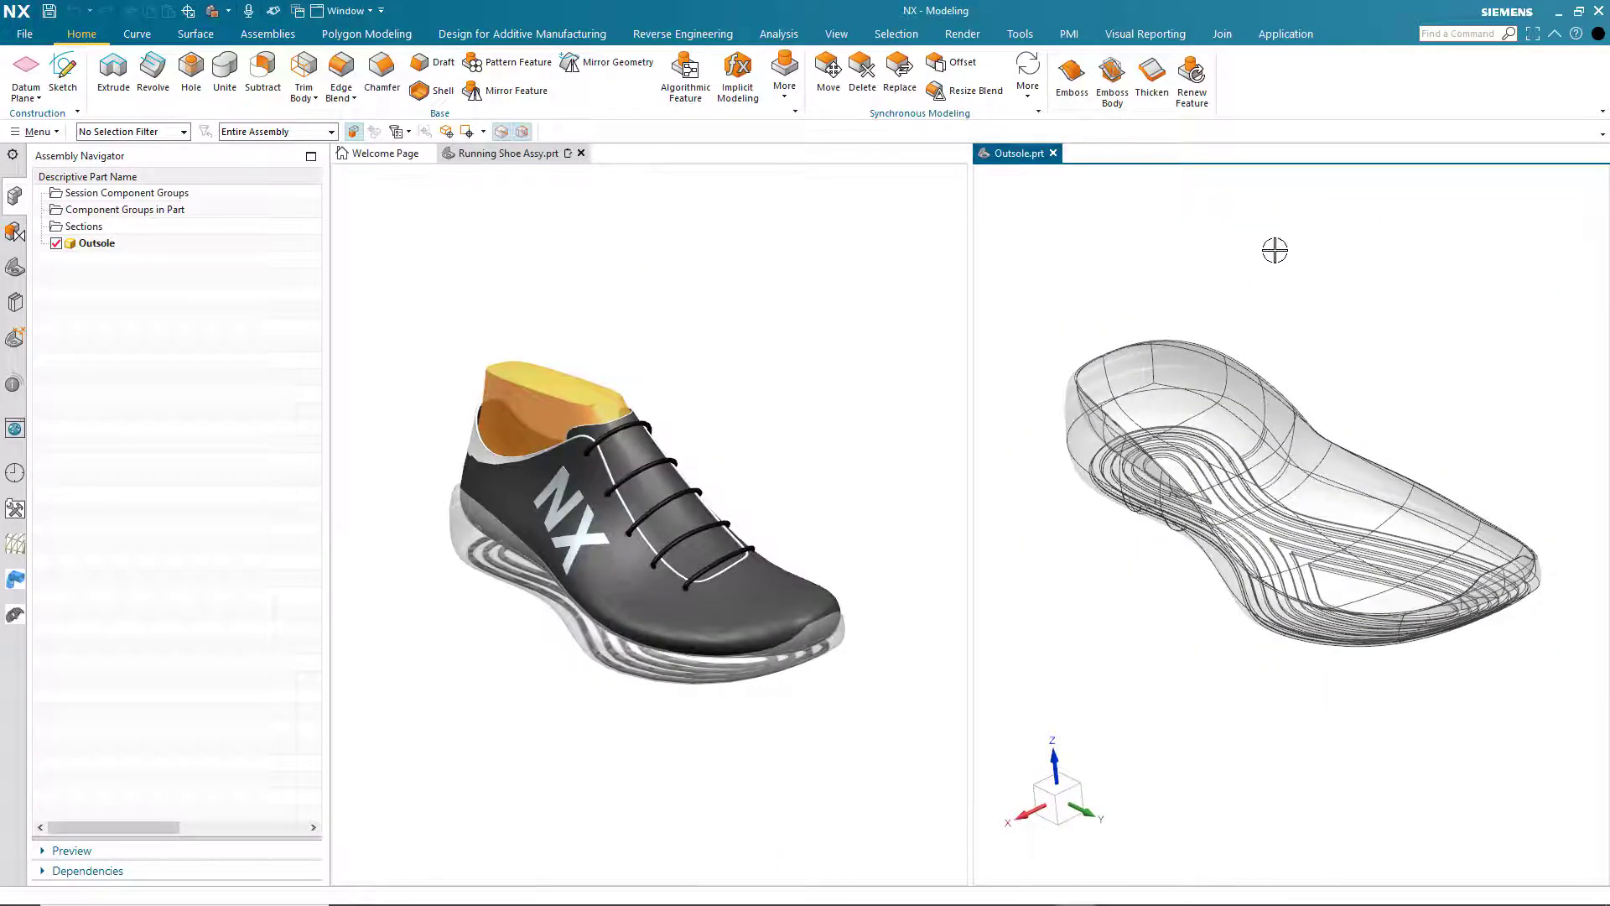
scroll(1335, 241, down, 4)
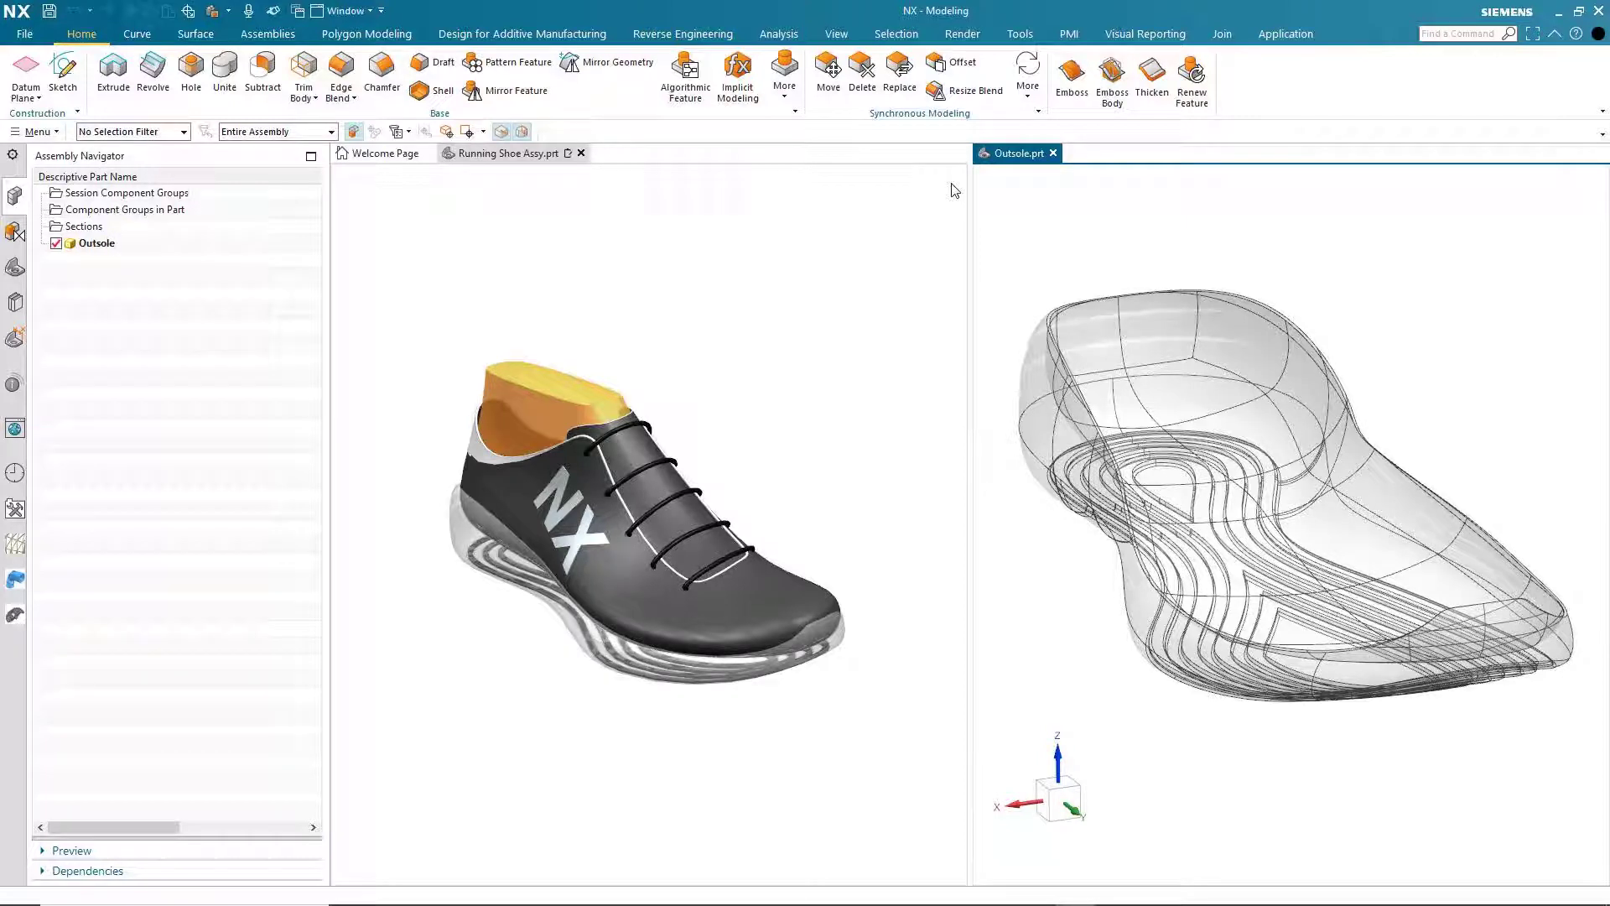
- Start an implicit modeling task in the Outsole part and set the voxel size to 1.5
click(740, 88)
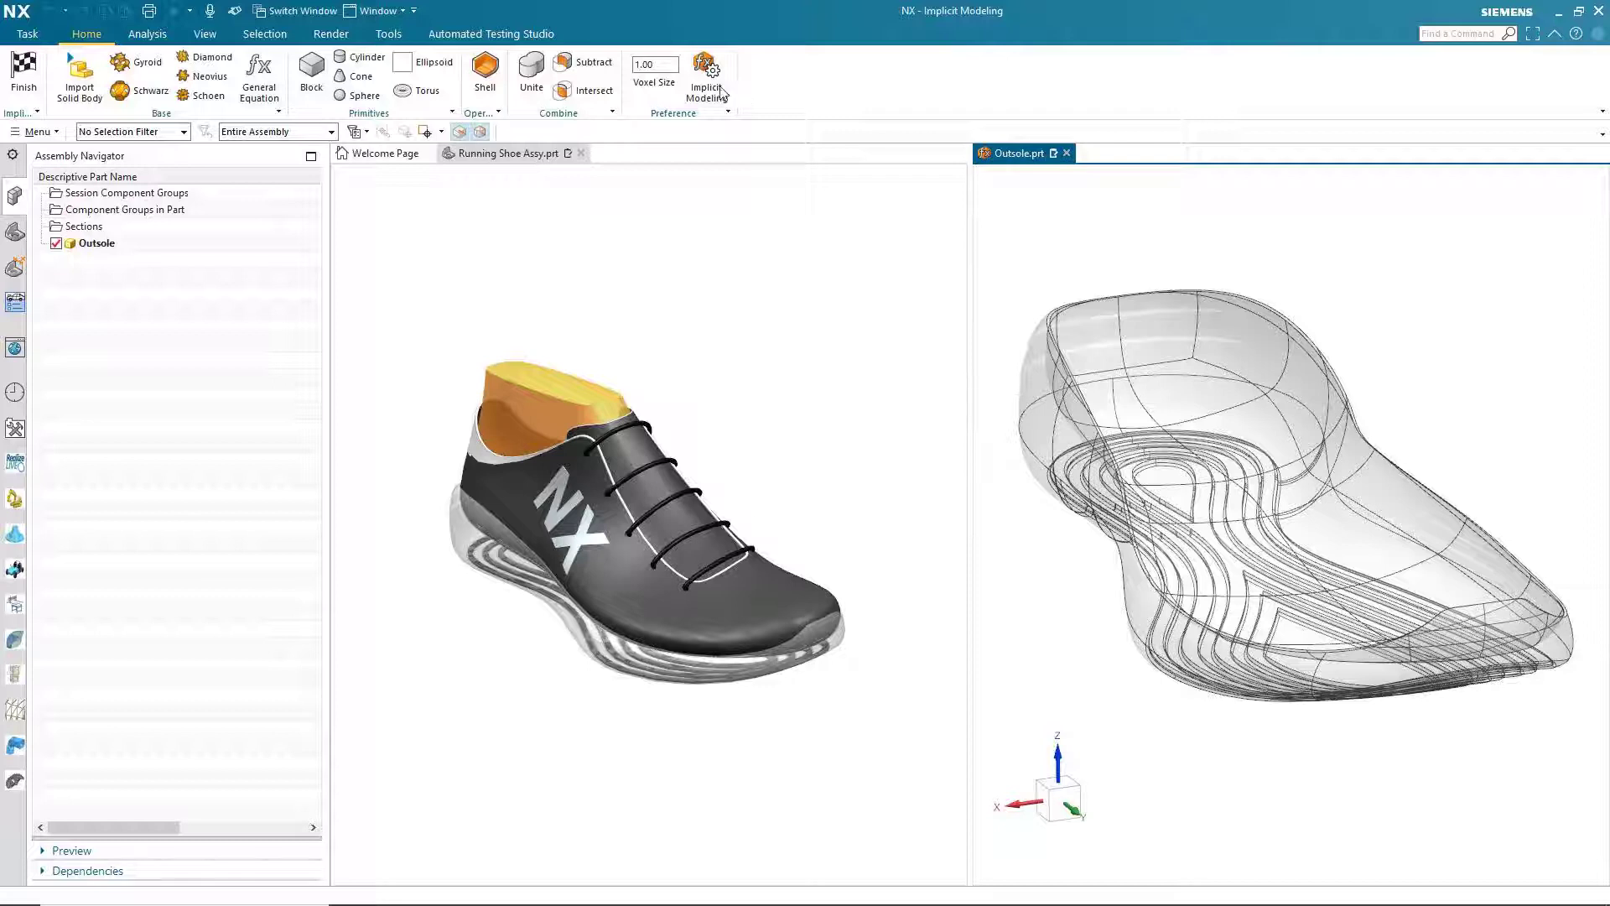
click(660, 64)
text(1.5)
key(Return)
- Start a Gyroid lattice using the outsole's solid body as its boundary body
click(160, 65)
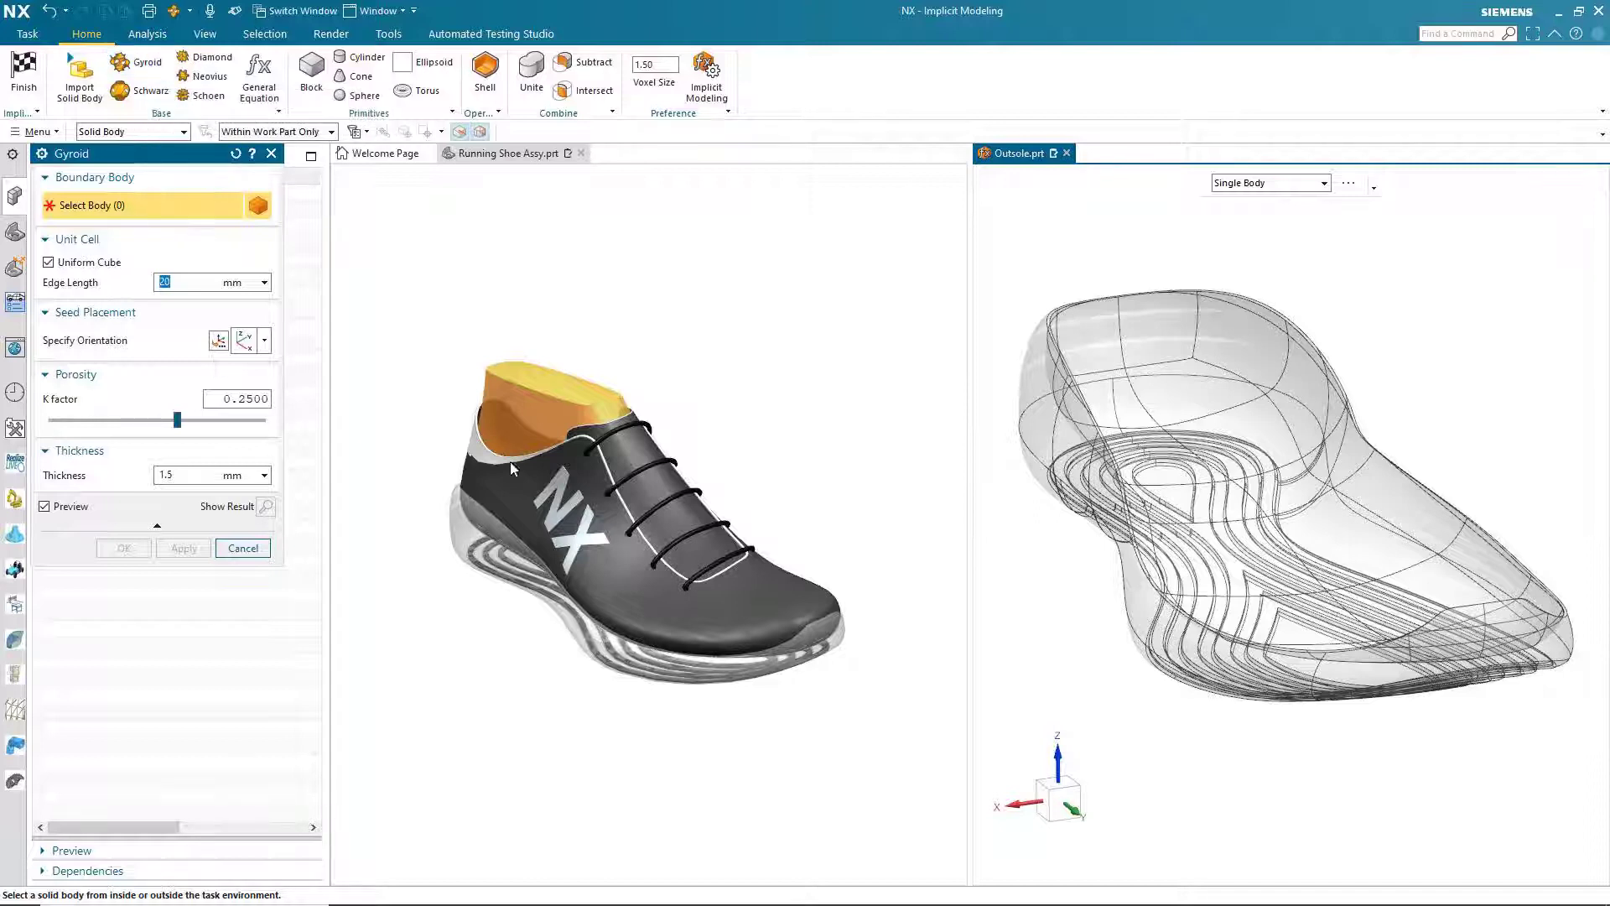
click(1242, 465)
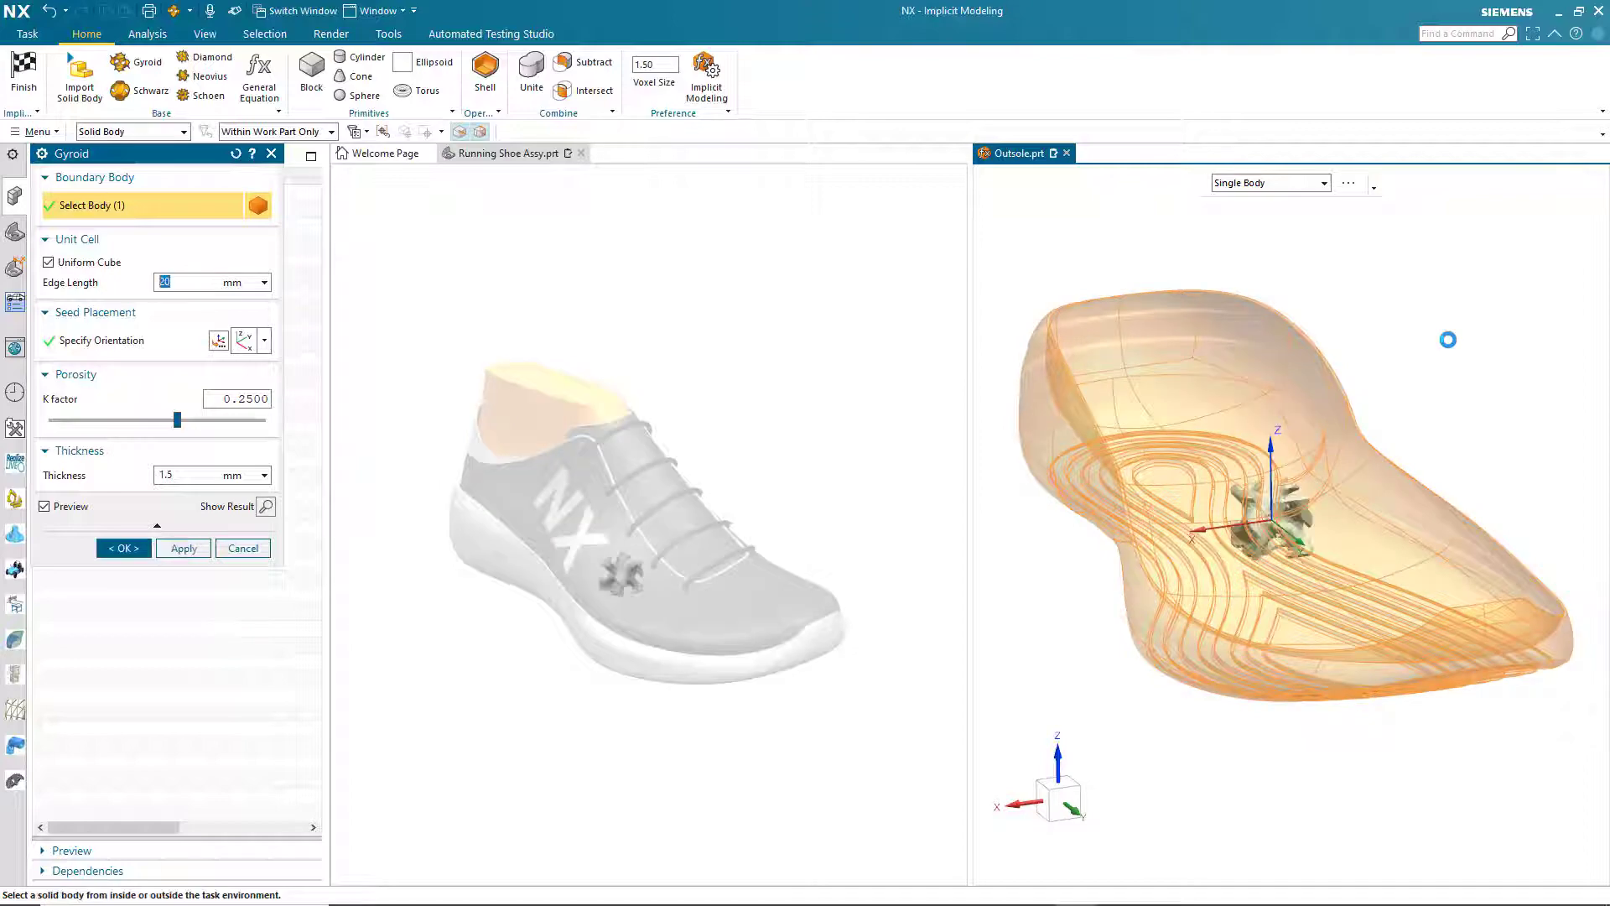
middle_drag(1448, 340, 1463, 331)
scroll(1470, 328, up, 3)
scroll(1470, 327, up, 4)
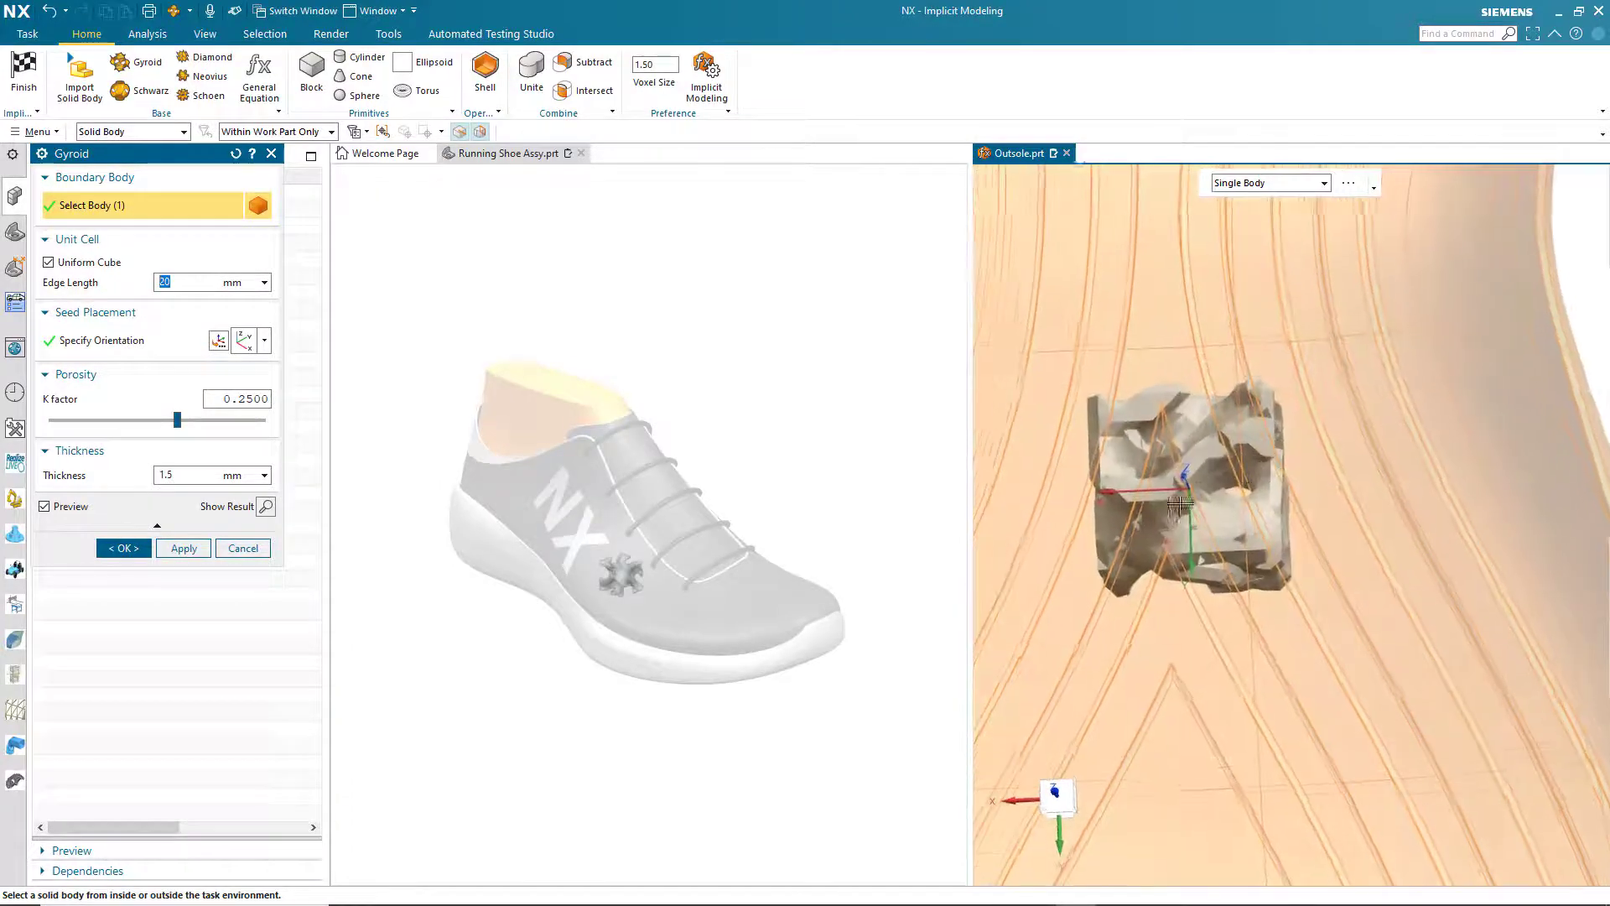
middle_drag(1085, 524, 1084, 520)
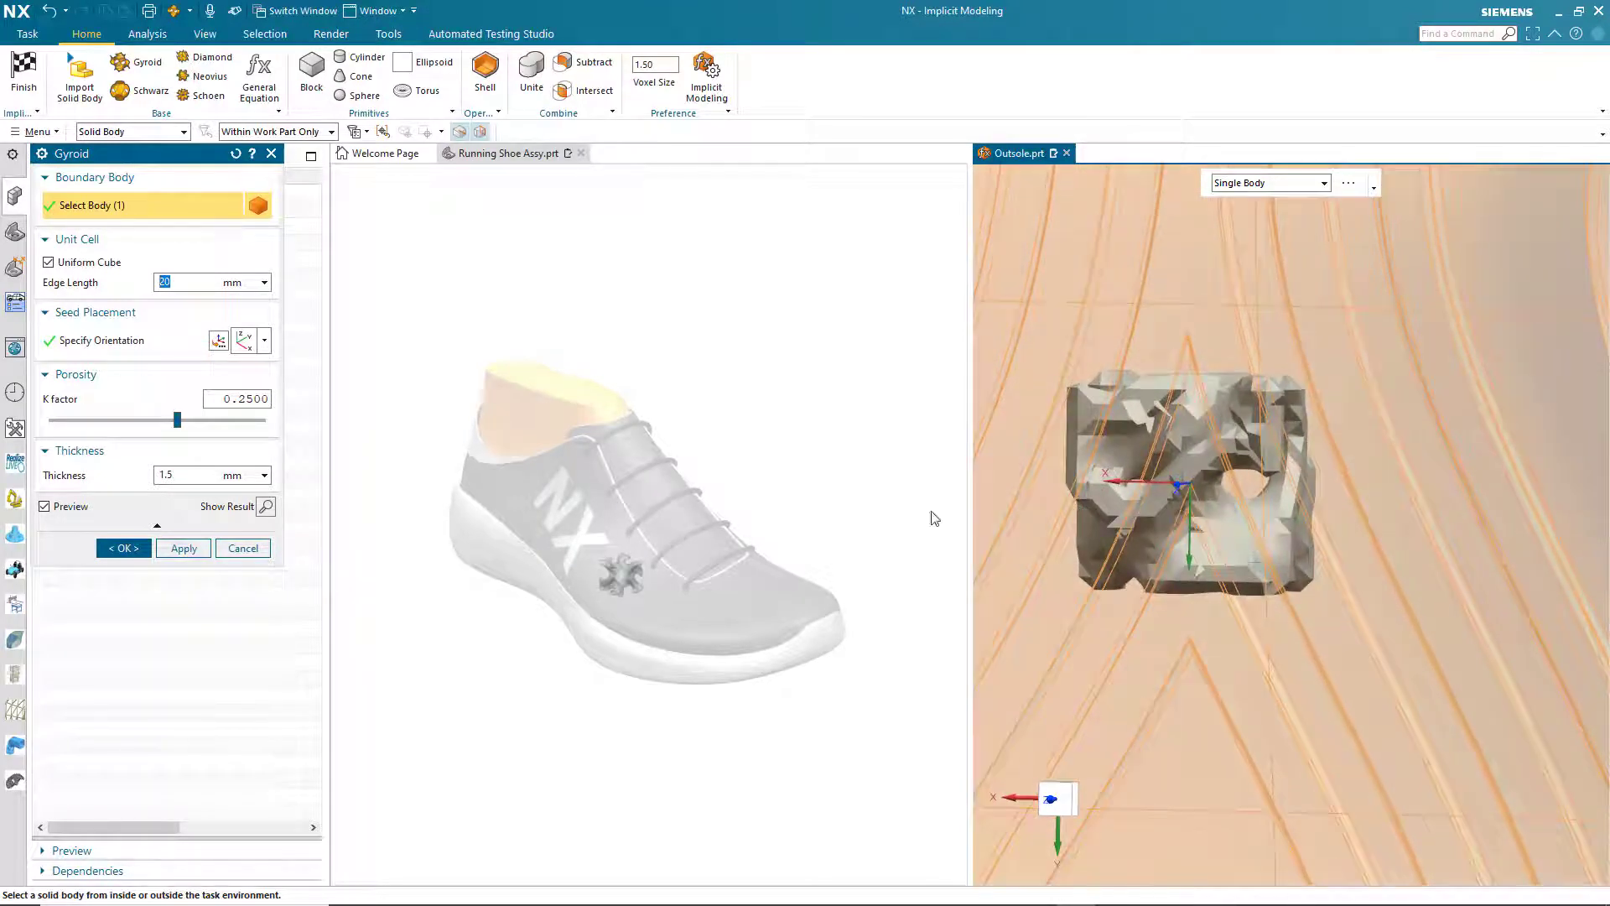
- Try porosity K factors of 0.5 and 0.75 on the gyroid unit cell, and return the K factor to 0.25
click(204, 421)
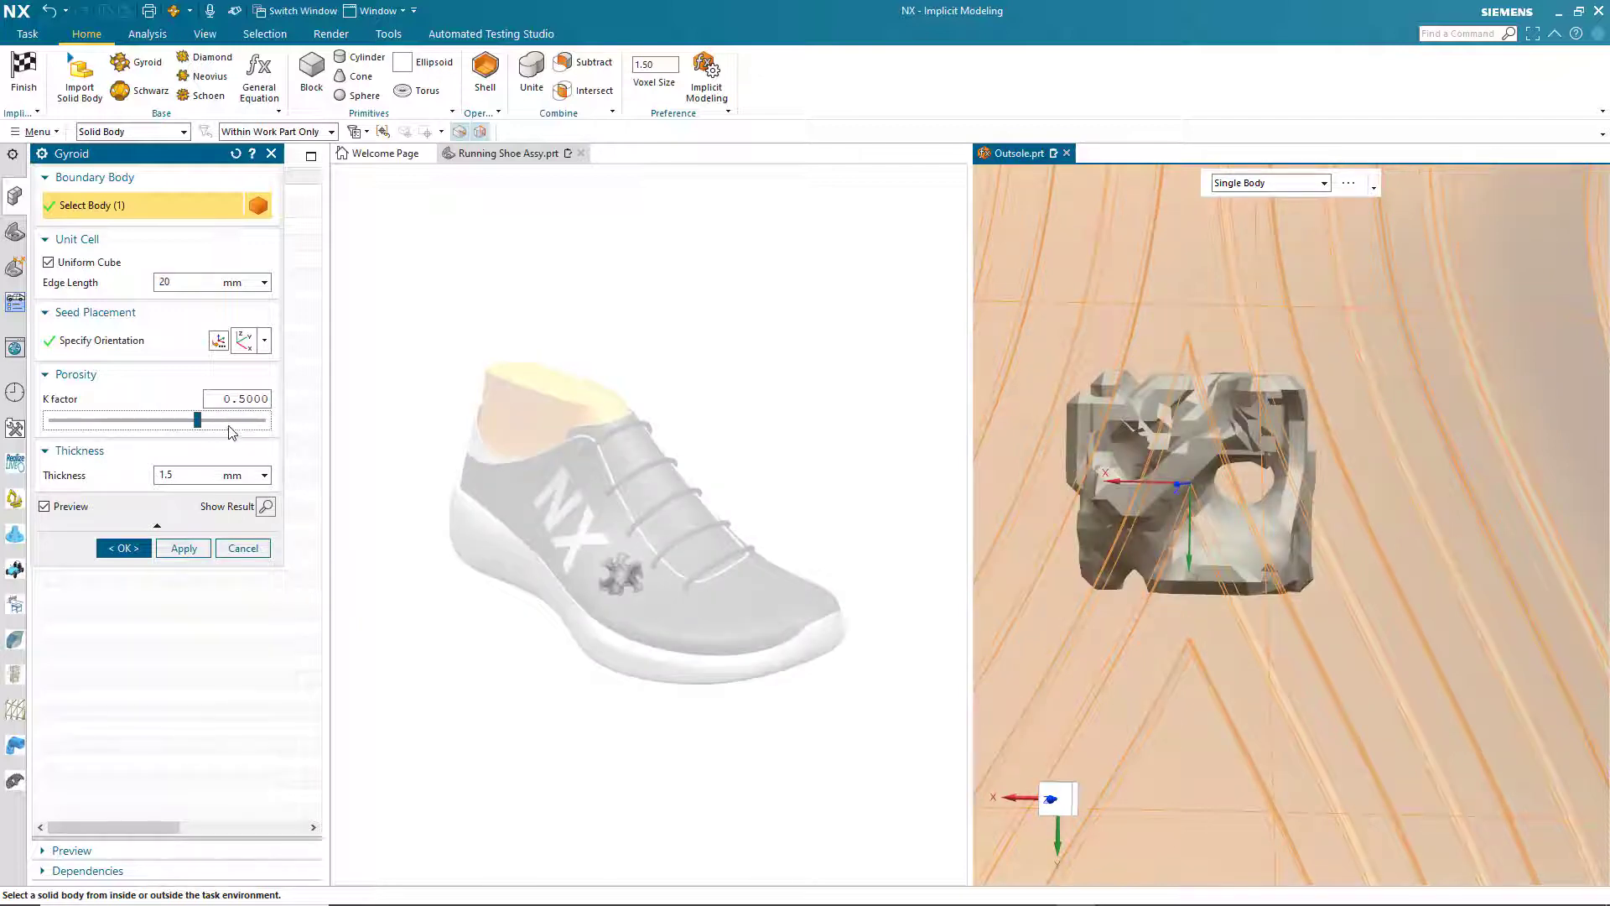
click(233, 422)
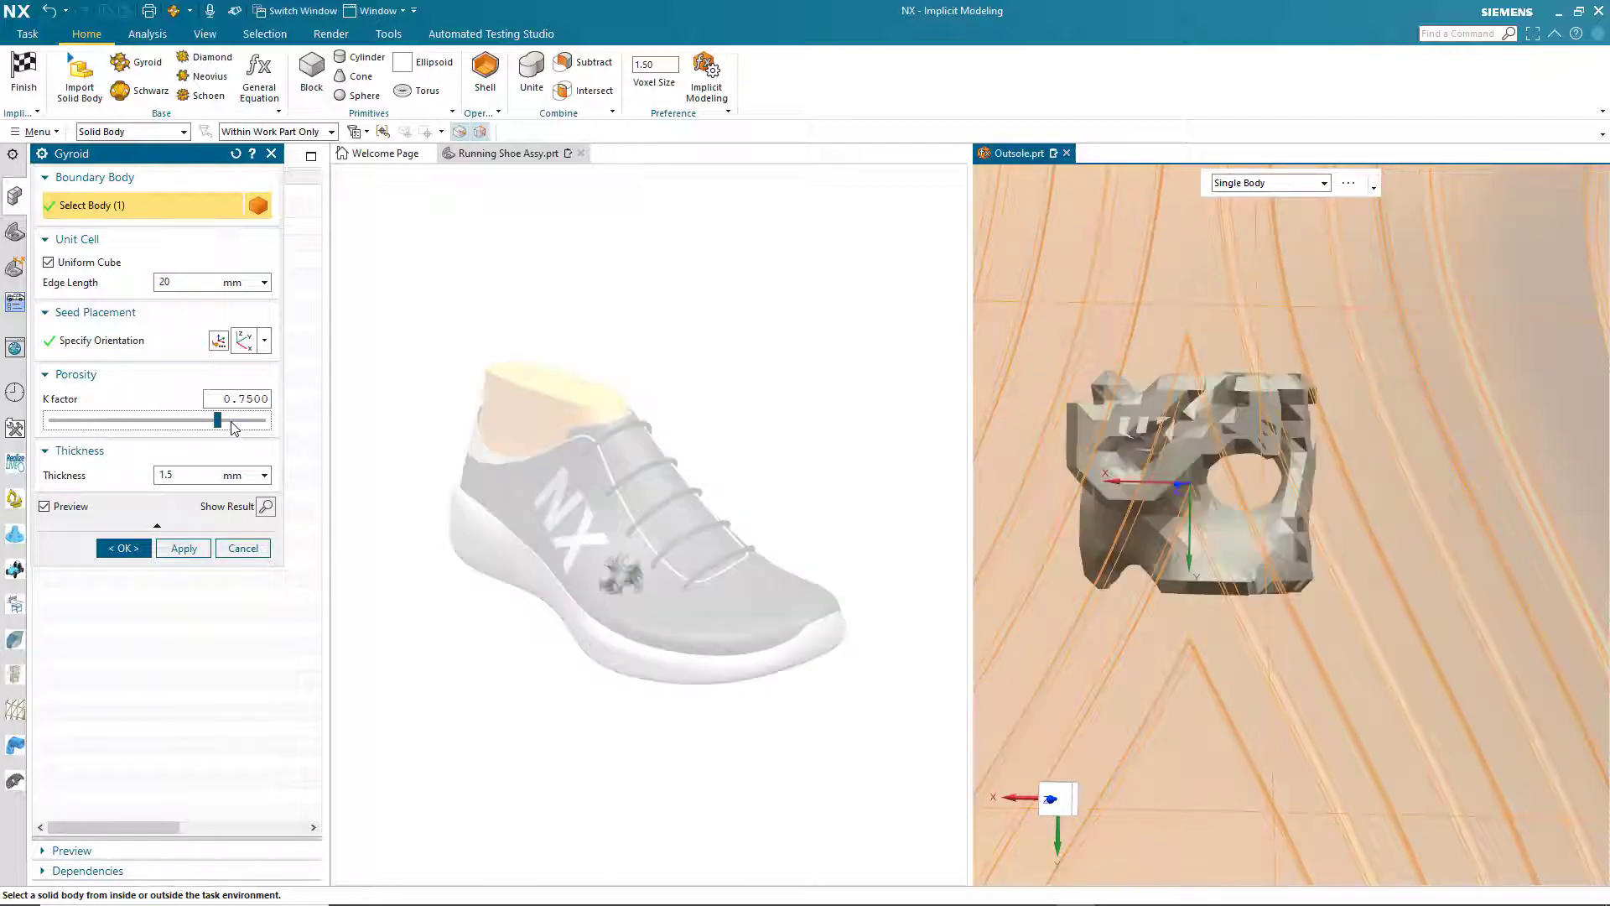
click(200, 422)
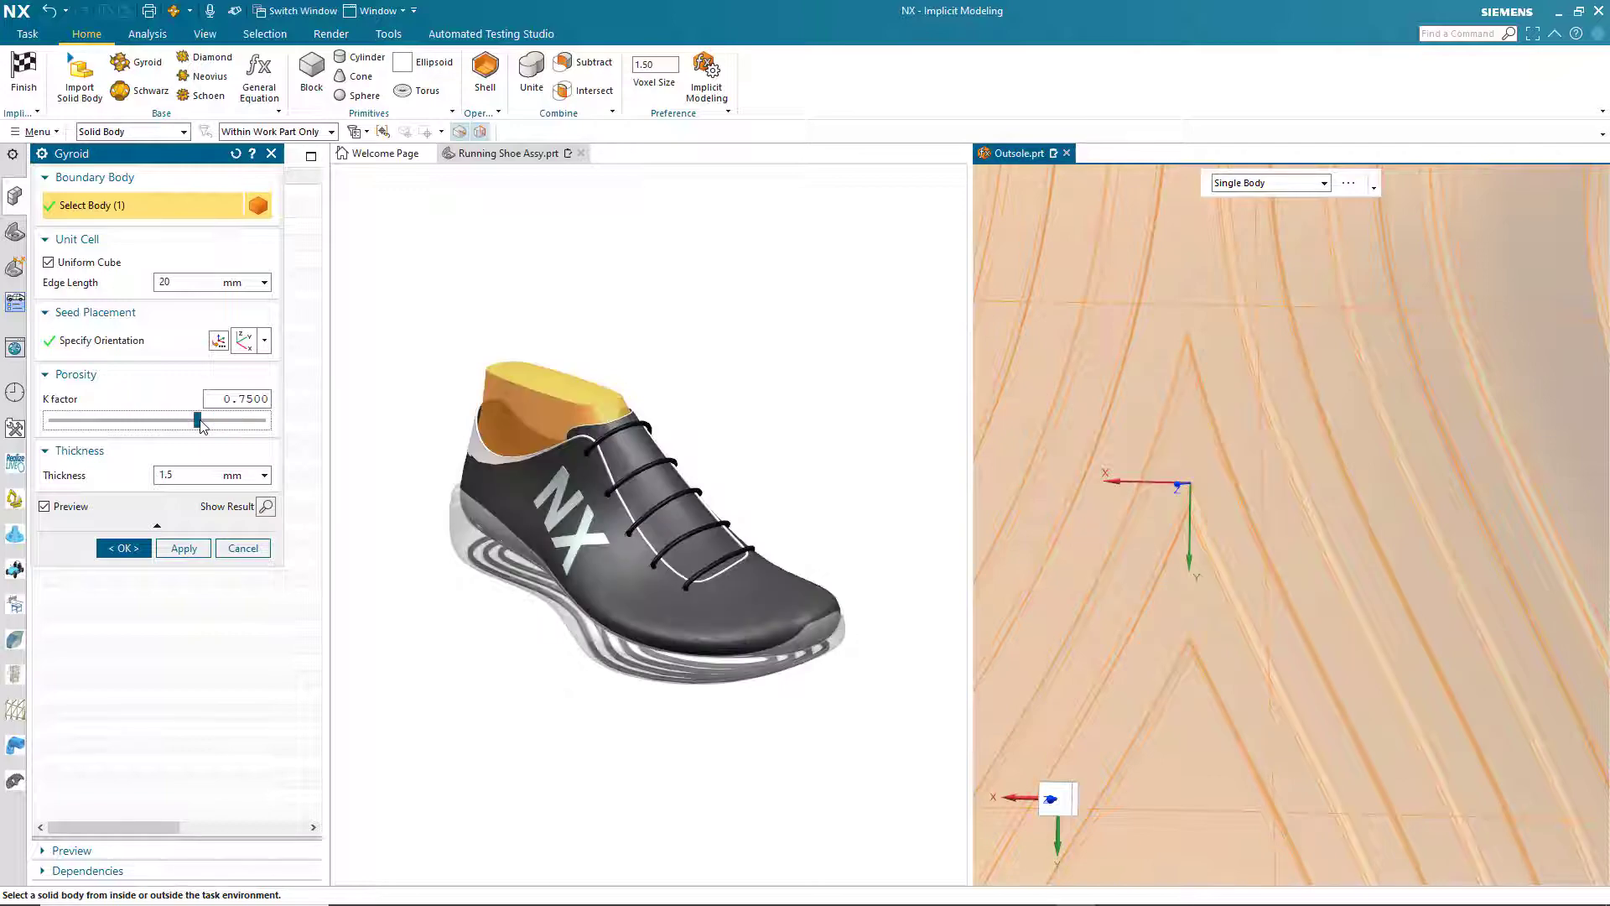
click(174, 421)
middle_drag(1322, 406, 1407, 395)
key(ctrl+f)
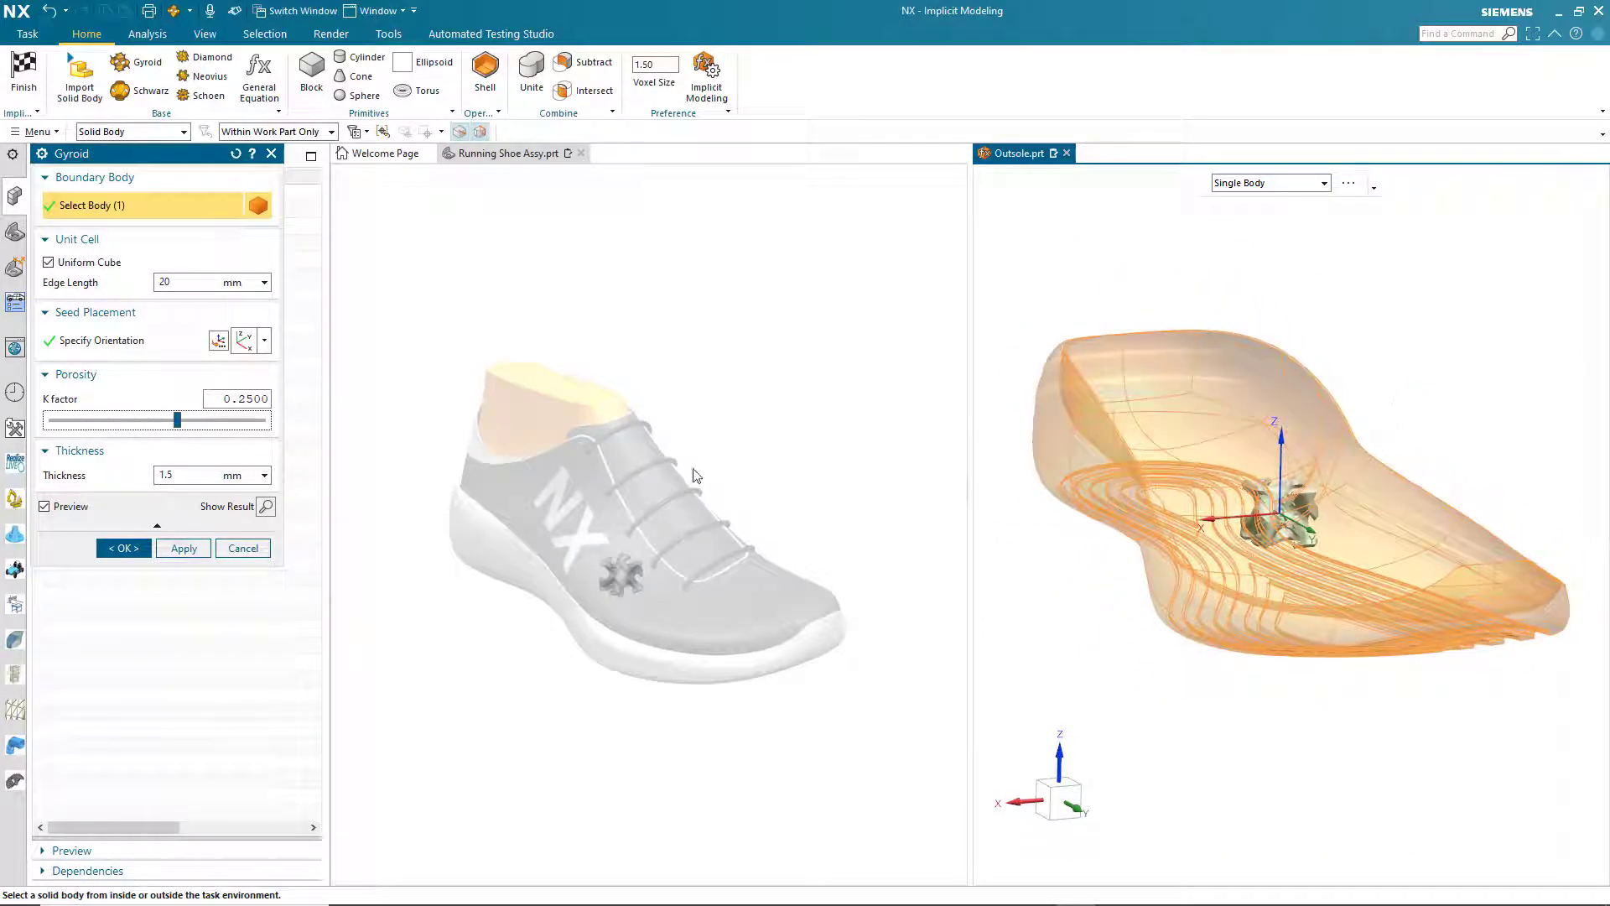
- Create the gyroid lattice in the outsole, finish the implicit modeling task and hide the original solid body
click(266, 505)
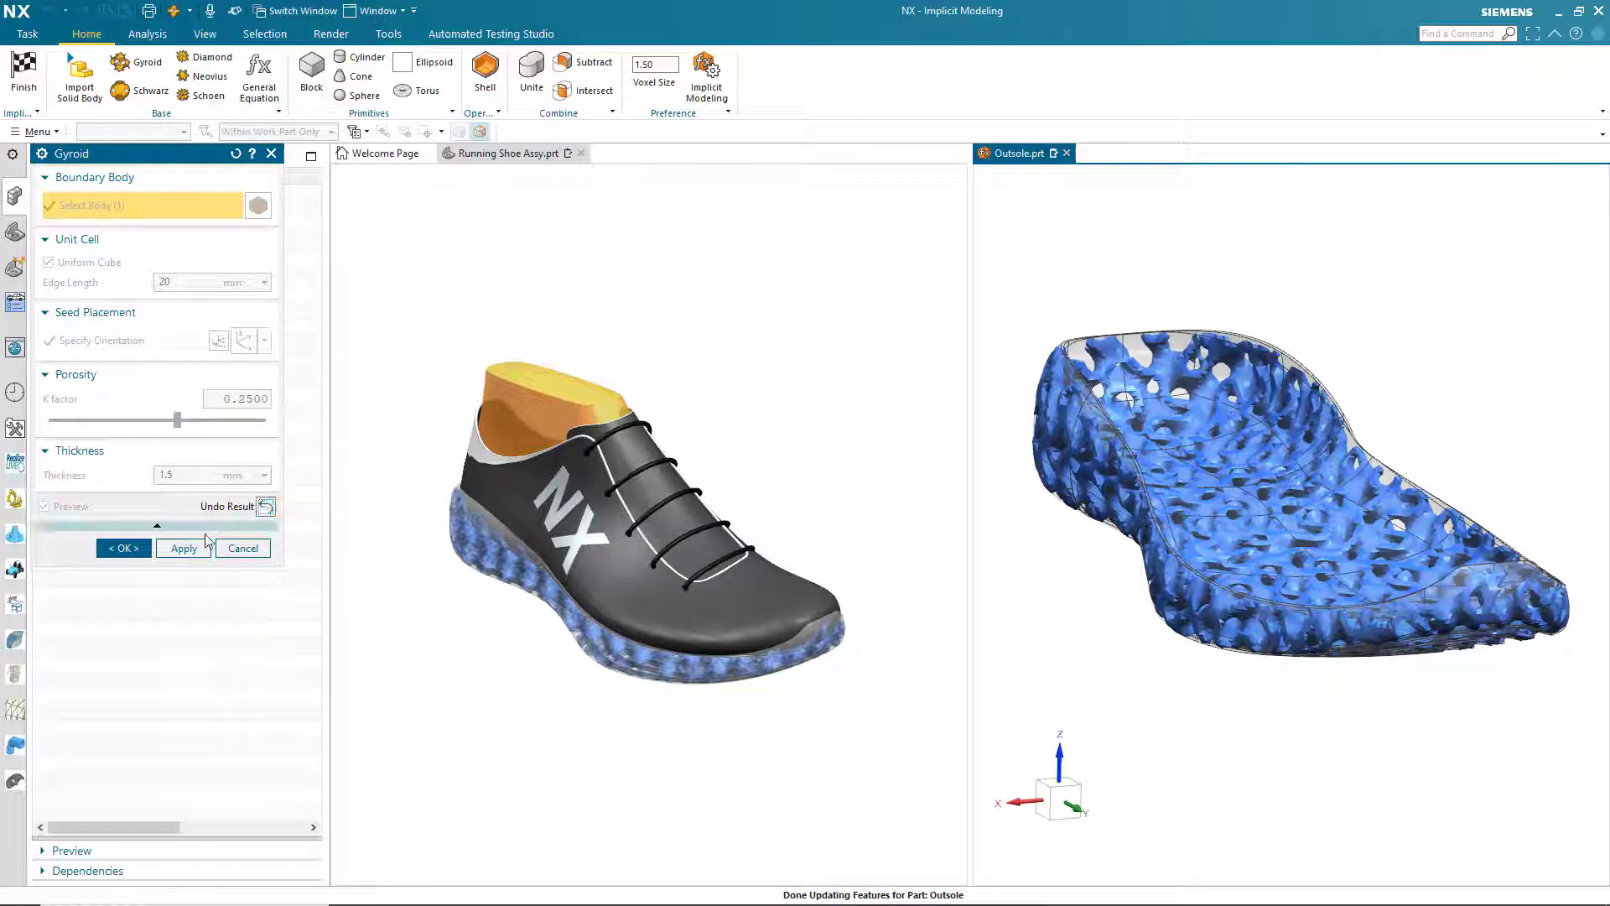
click(123, 548)
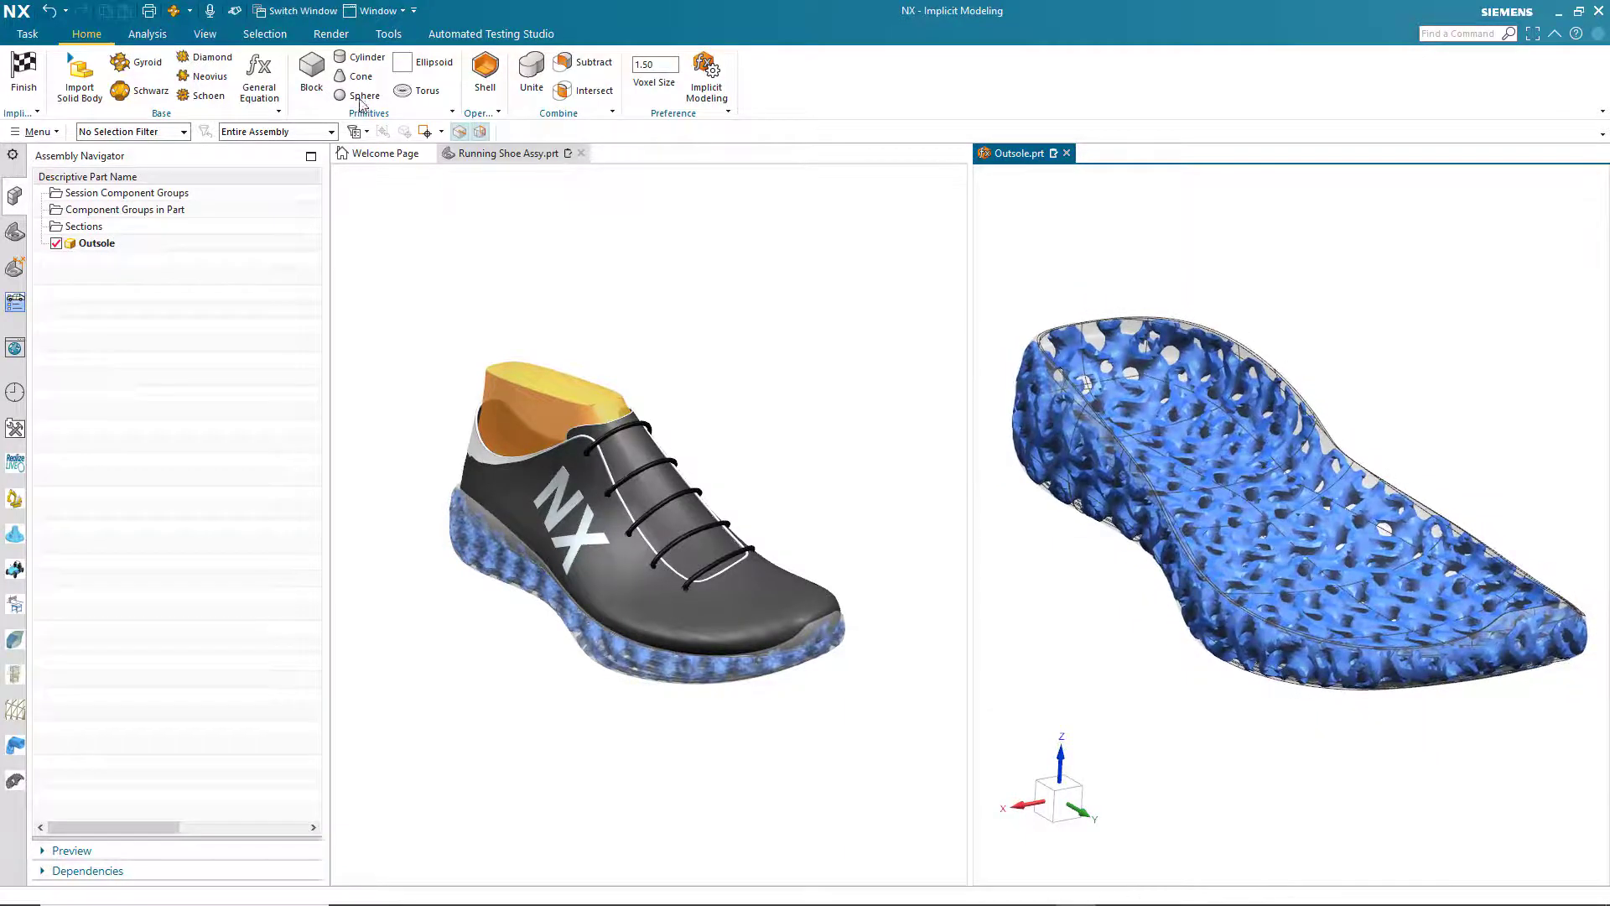
click(23, 73)
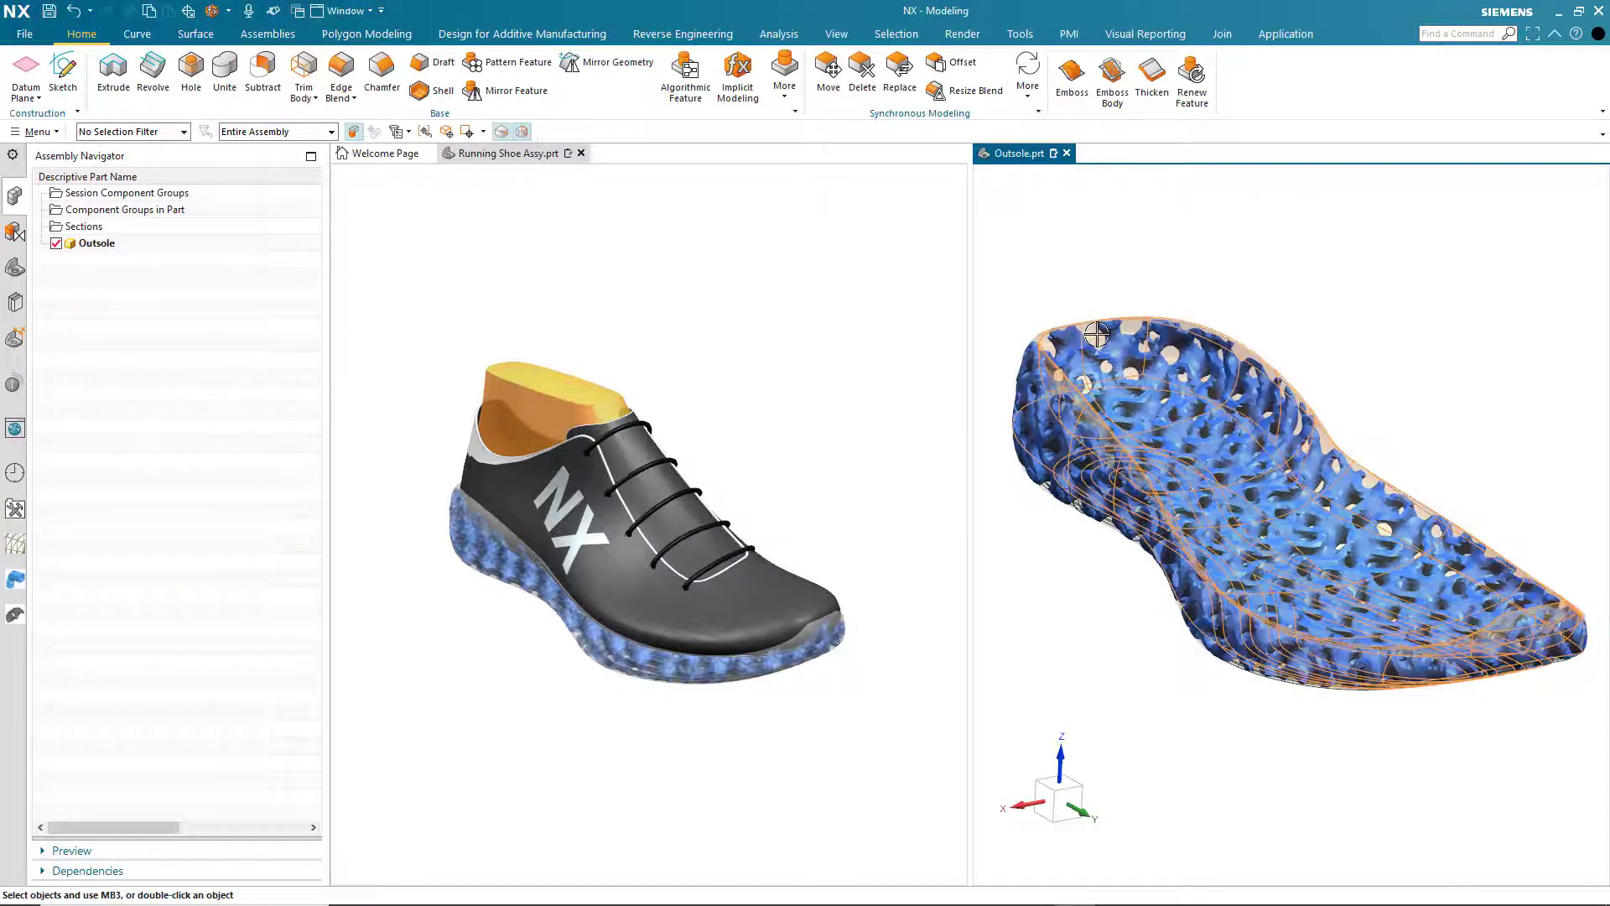
right_drag(1101, 337, 1100, 377)
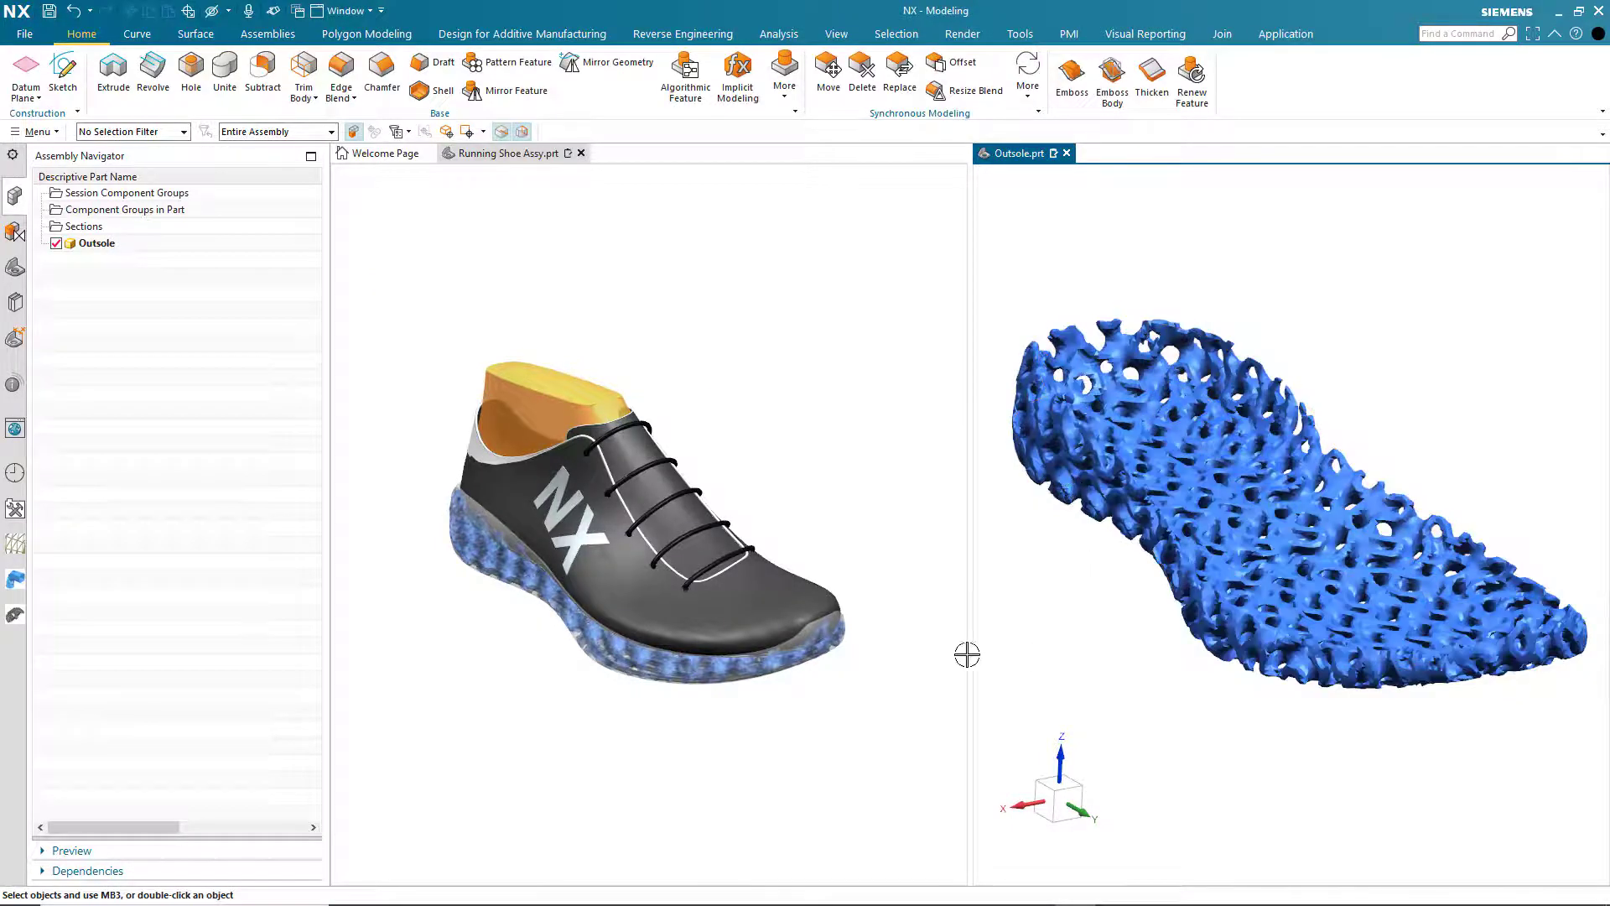
- Create a one-plane Y section through the lattice at an offset of about 135.35 mm, and turn its clipping off
right_click(59, 226)
click(100, 244)
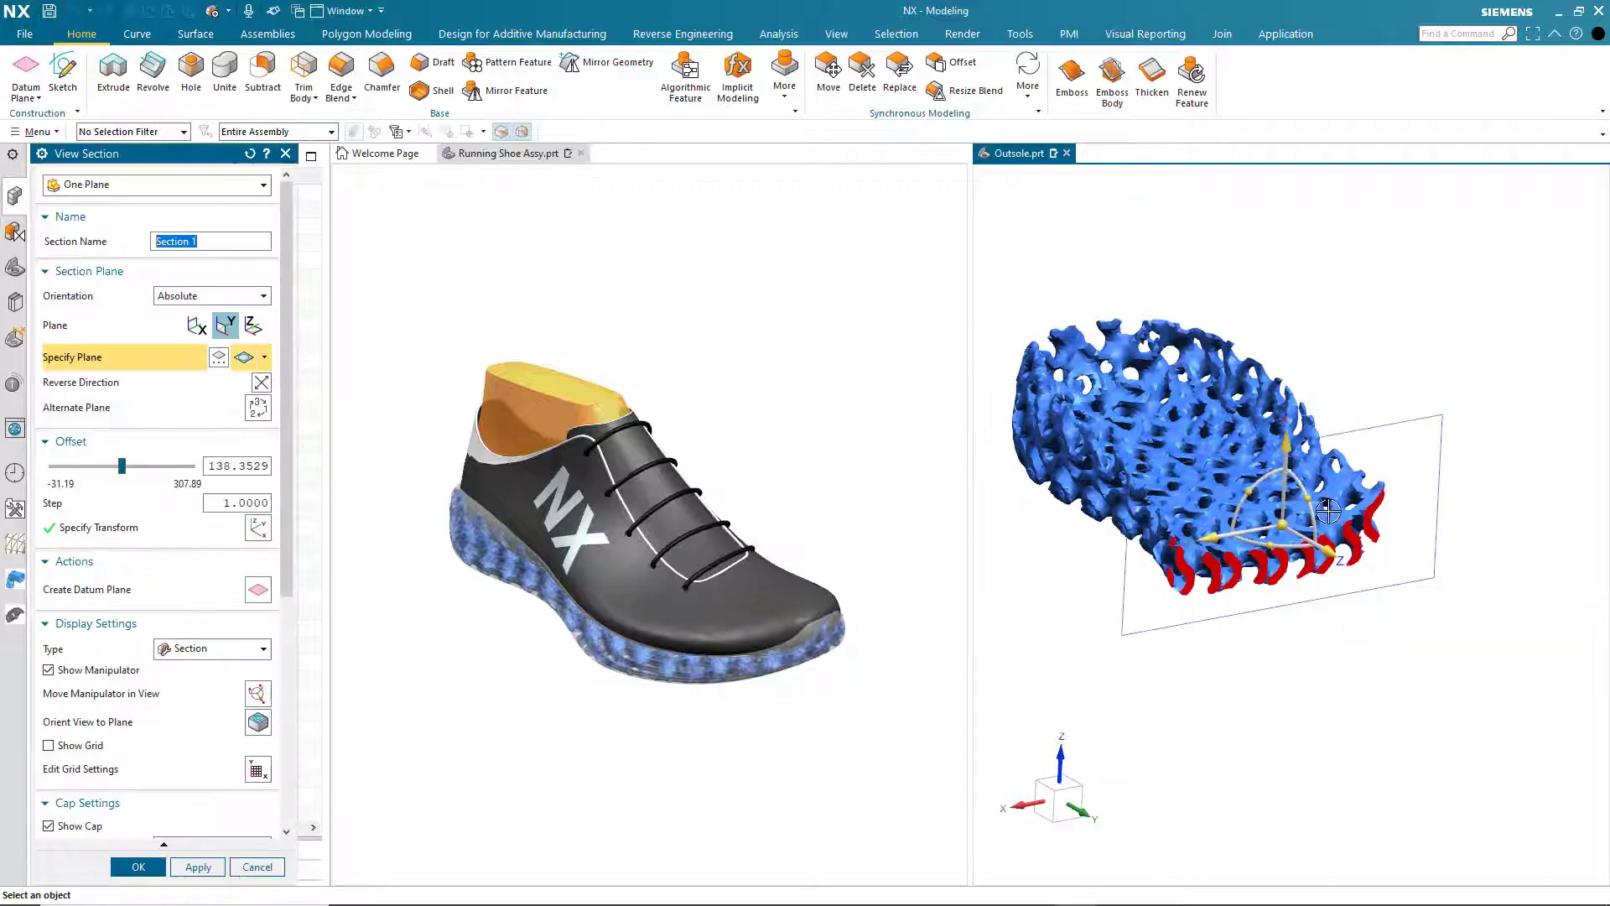
drag(1327, 551, 1296, 590)
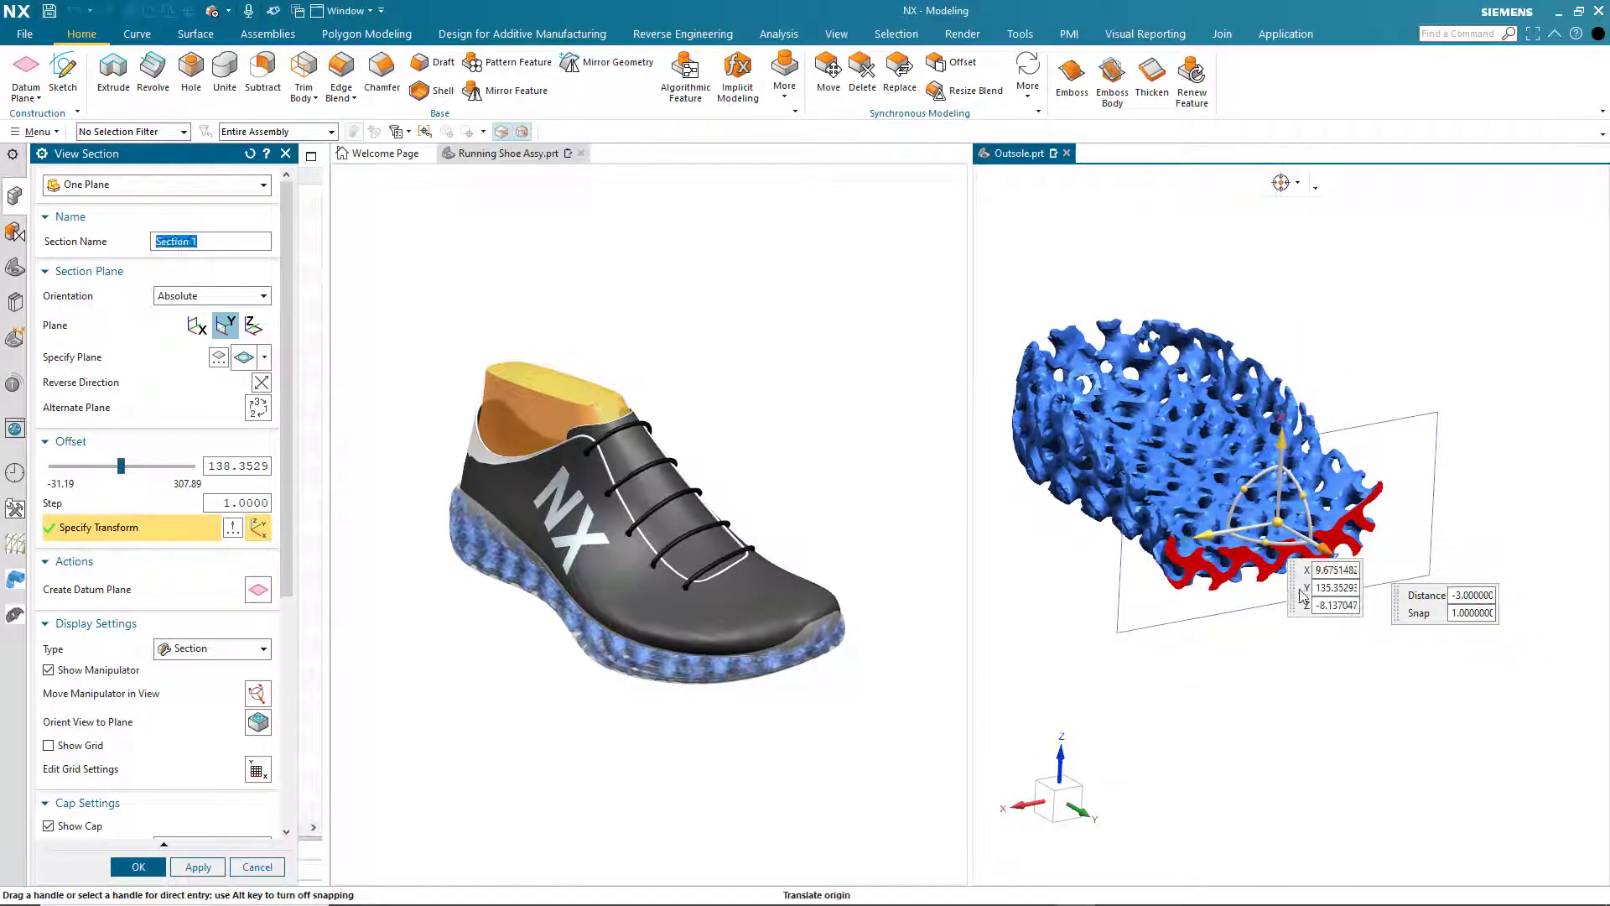
click(139, 865)
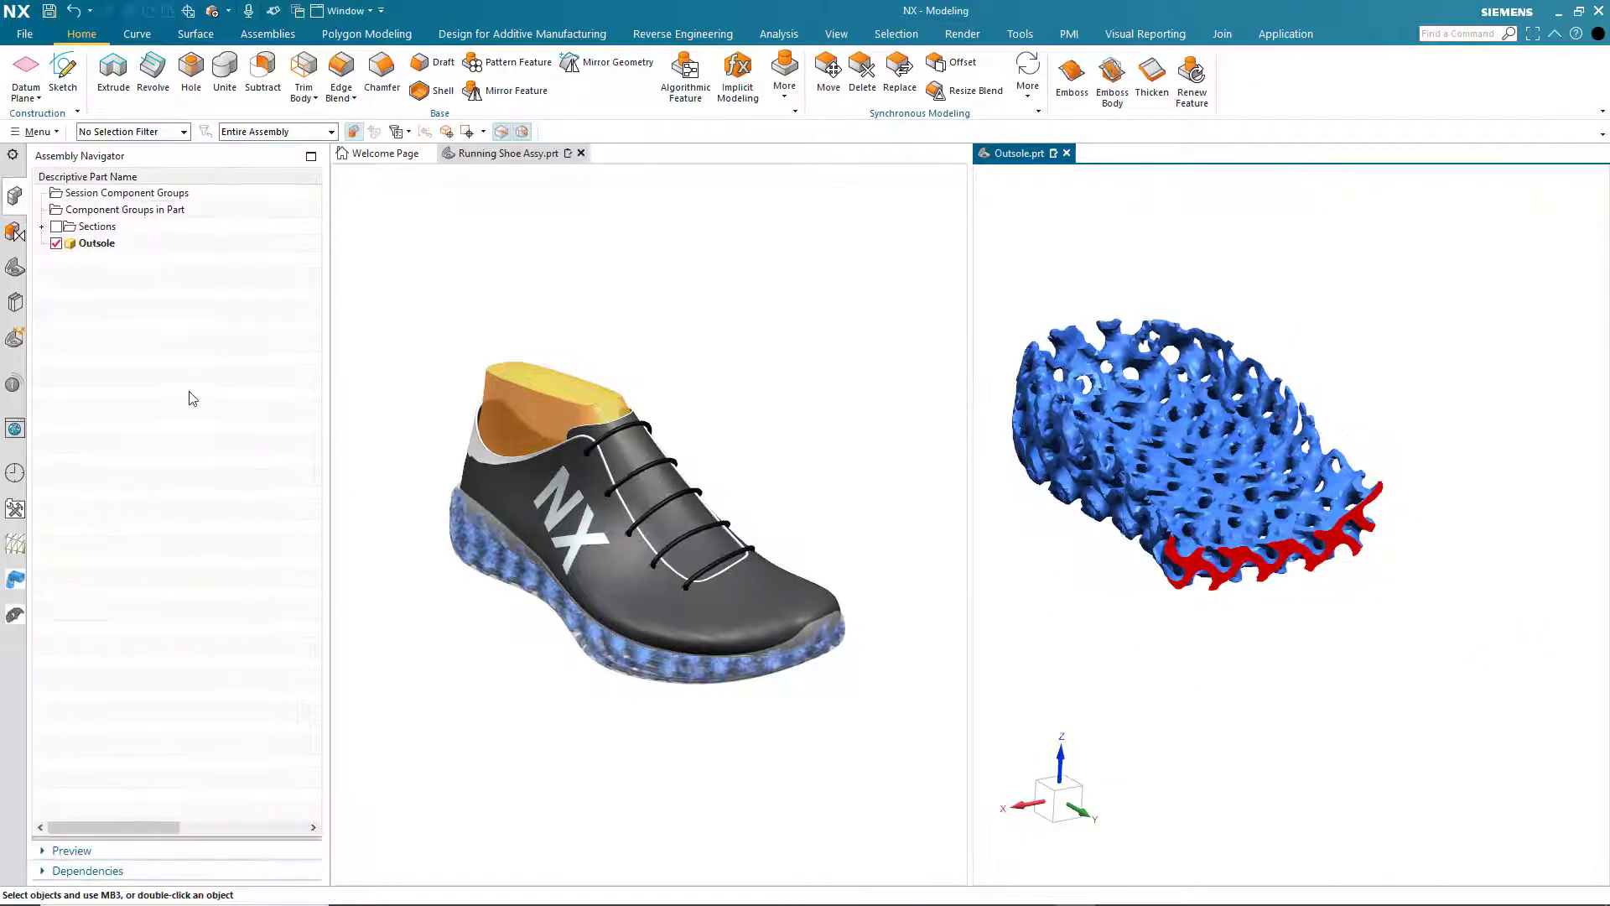
click(42, 226)
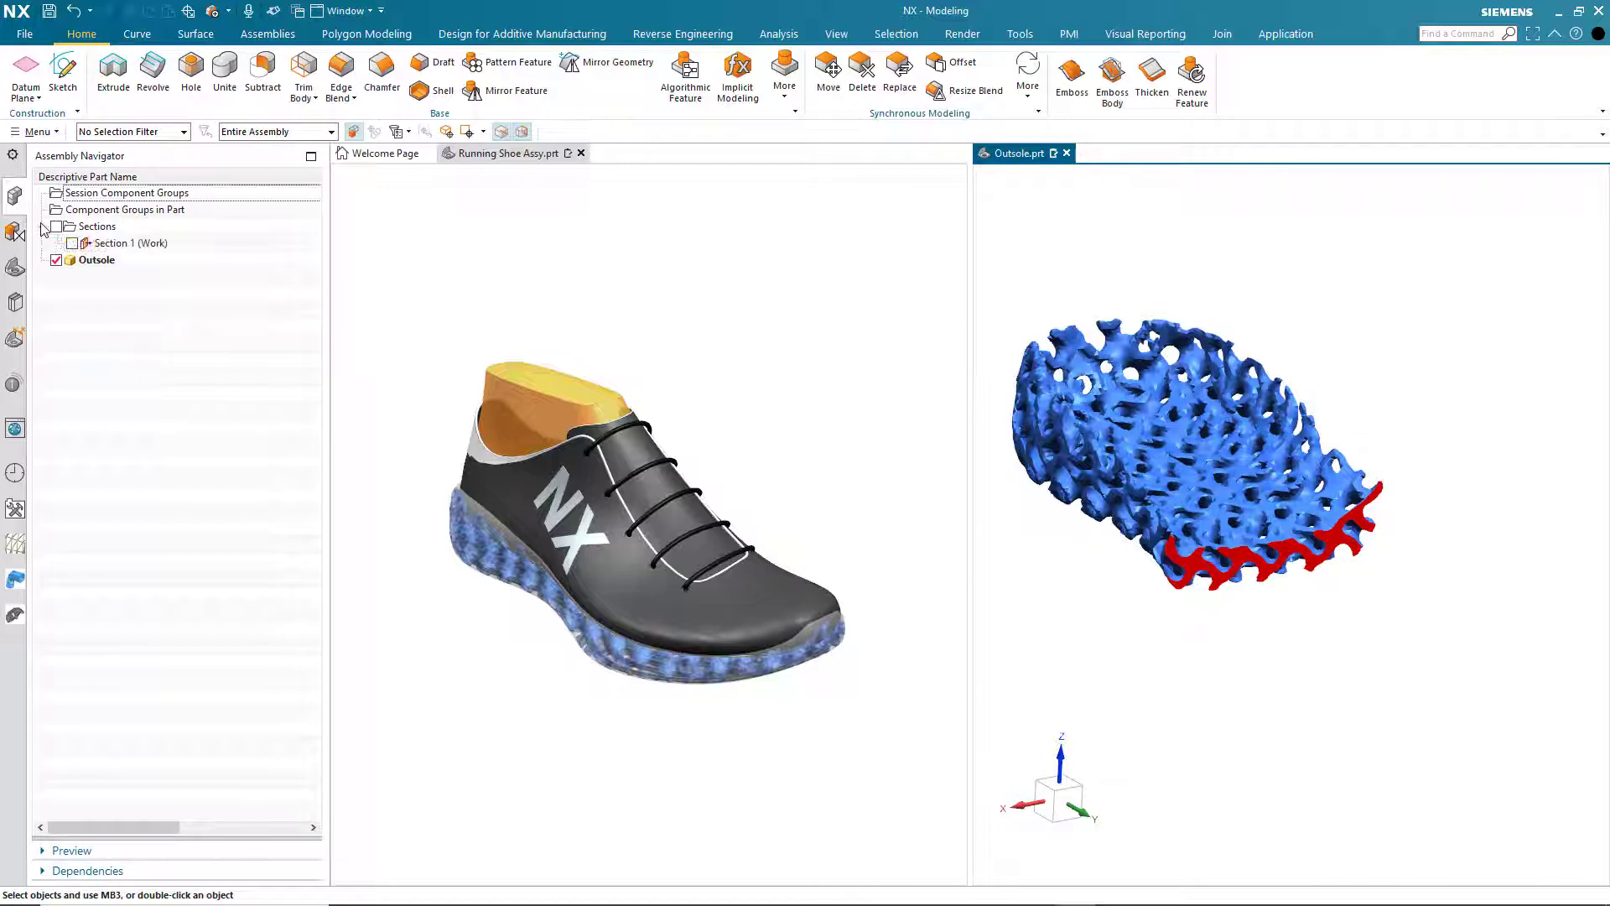
double_click(134, 243)
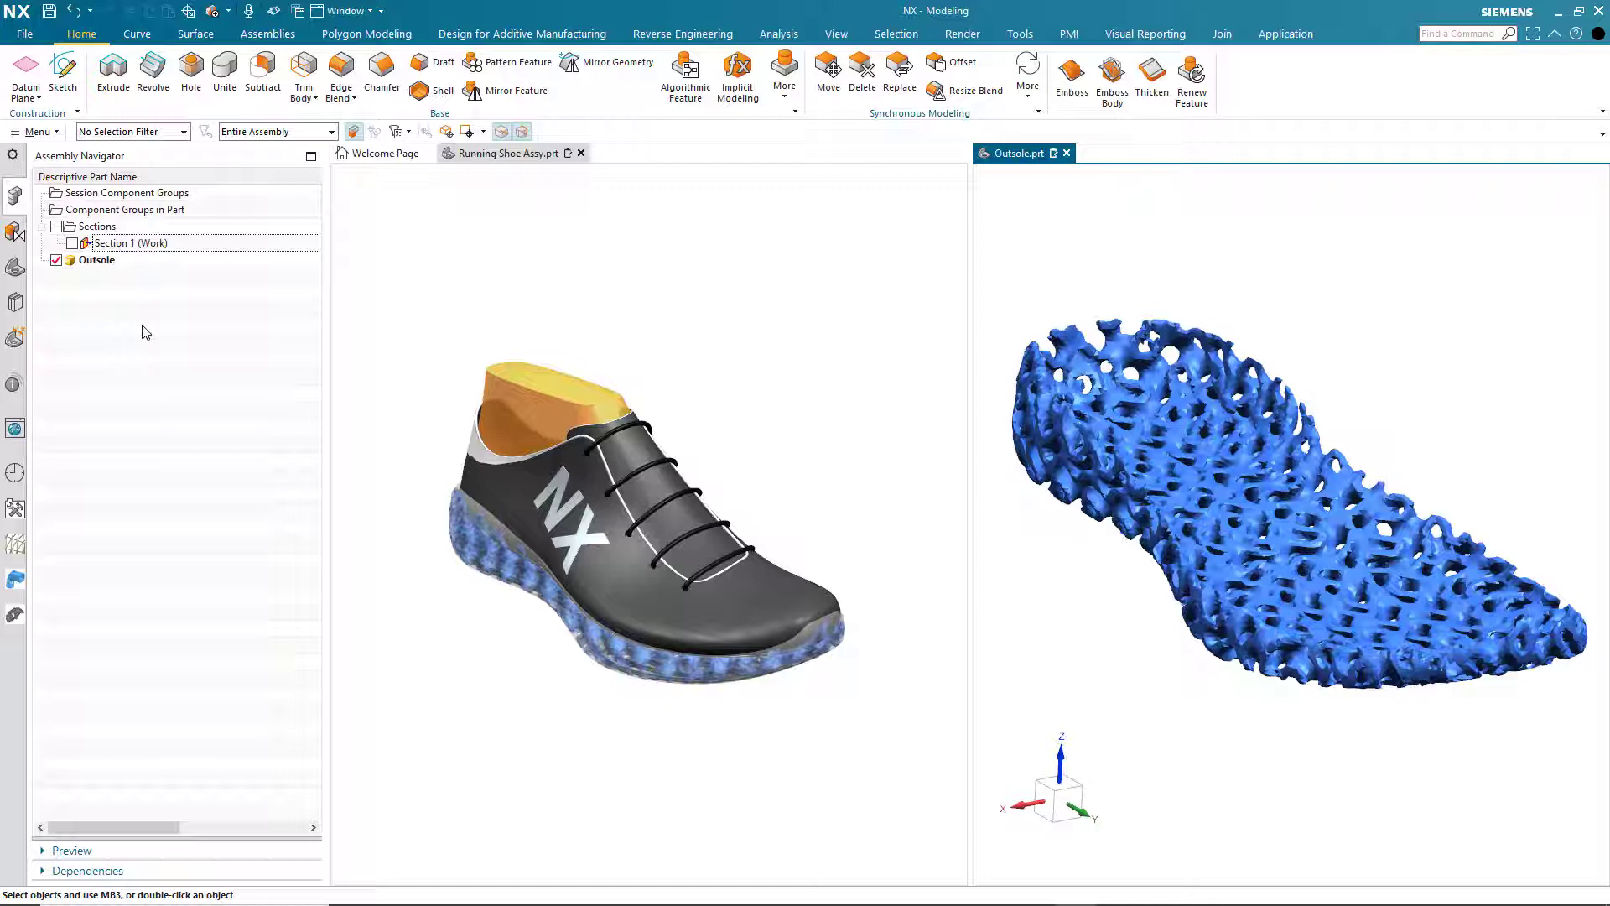
- Show the outsole's solid body again and hide the Implicit Model feature
click(15, 267)
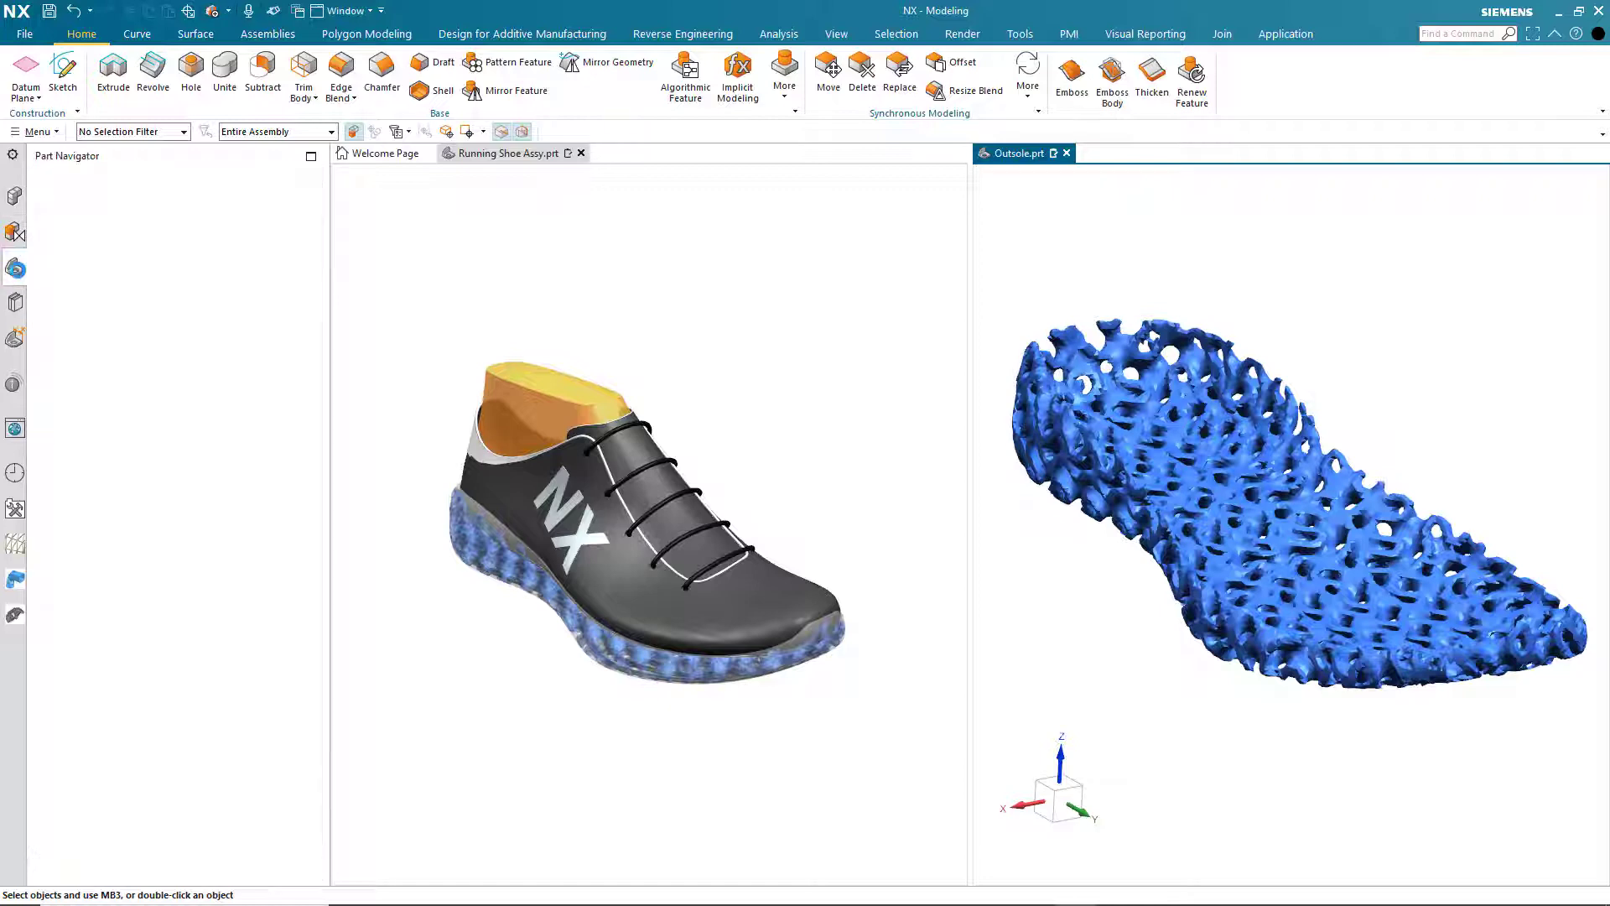
drag(310, 339, 316, 719)
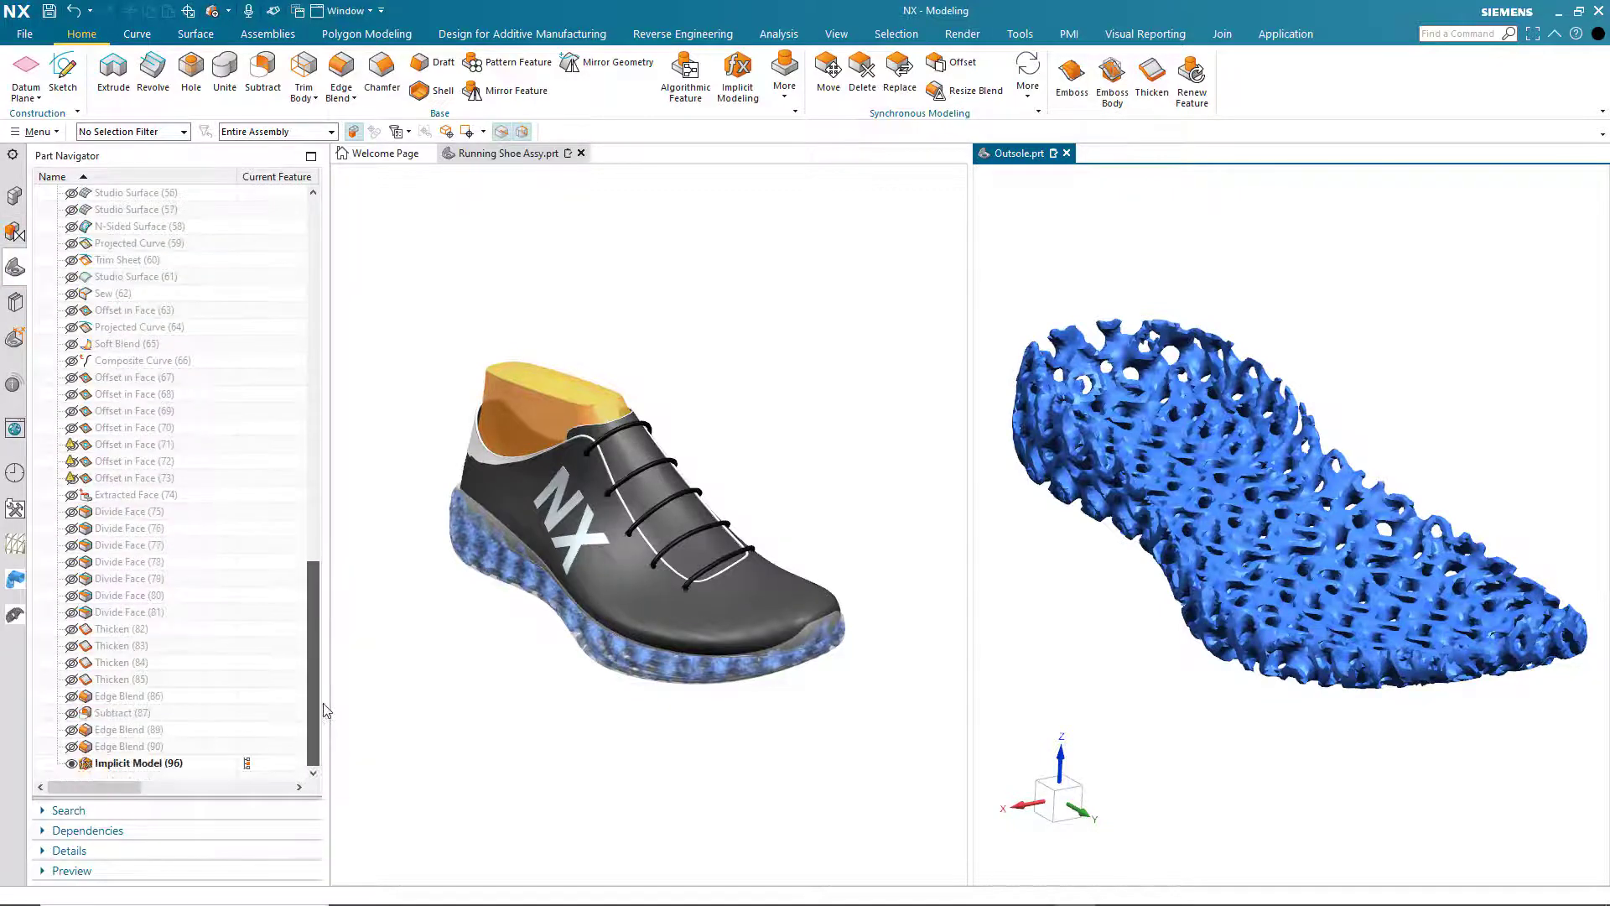
click(72, 763)
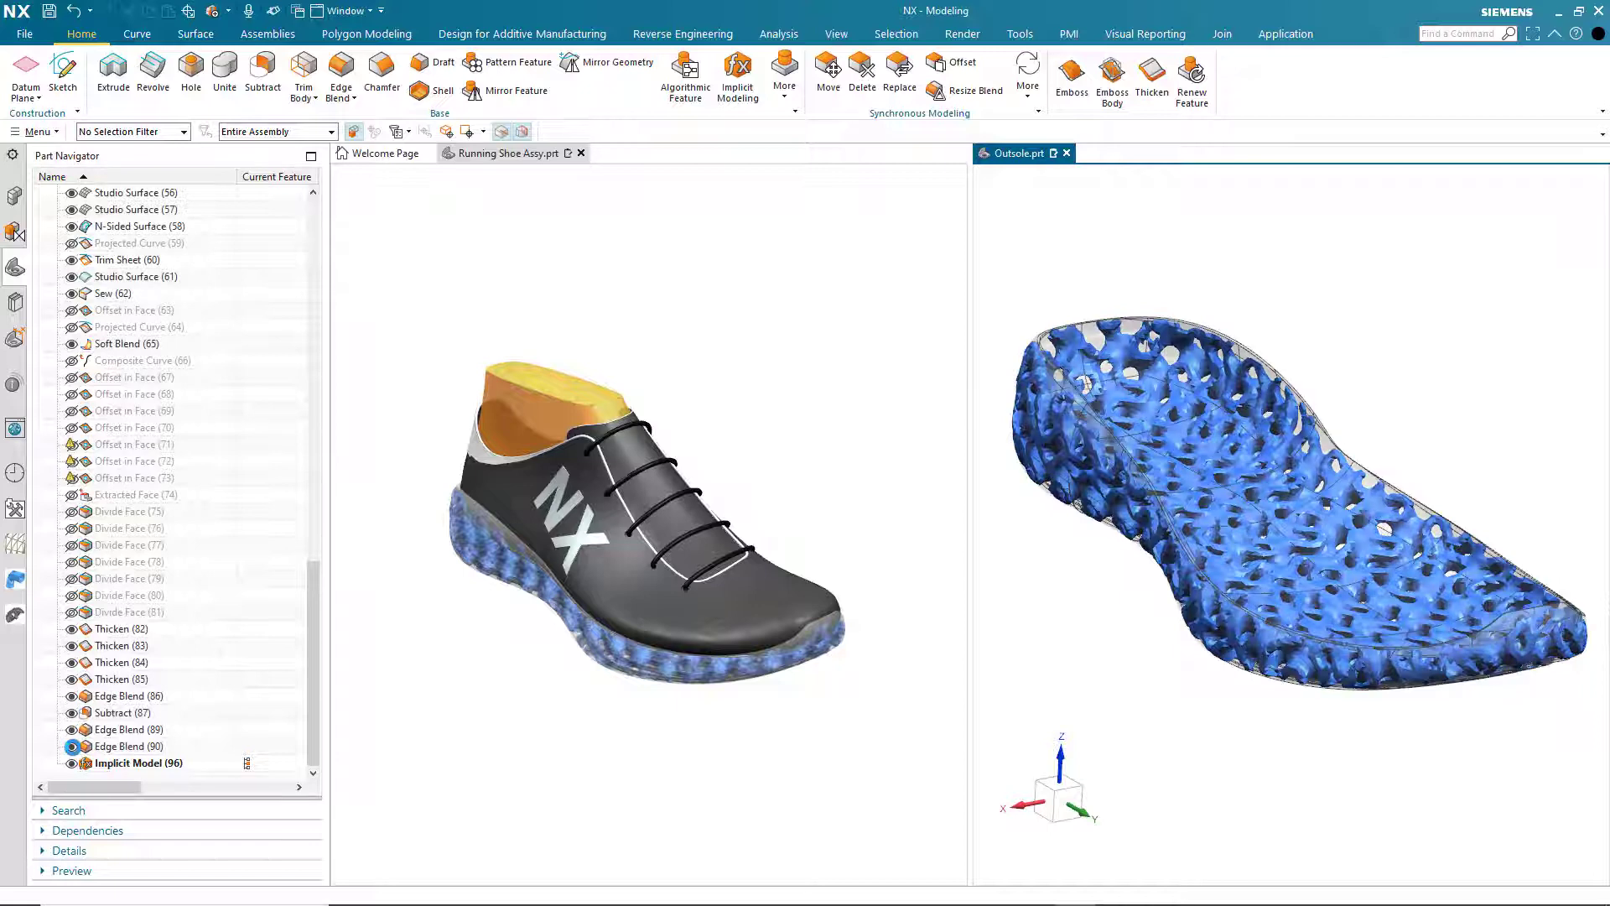
click(73, 763)
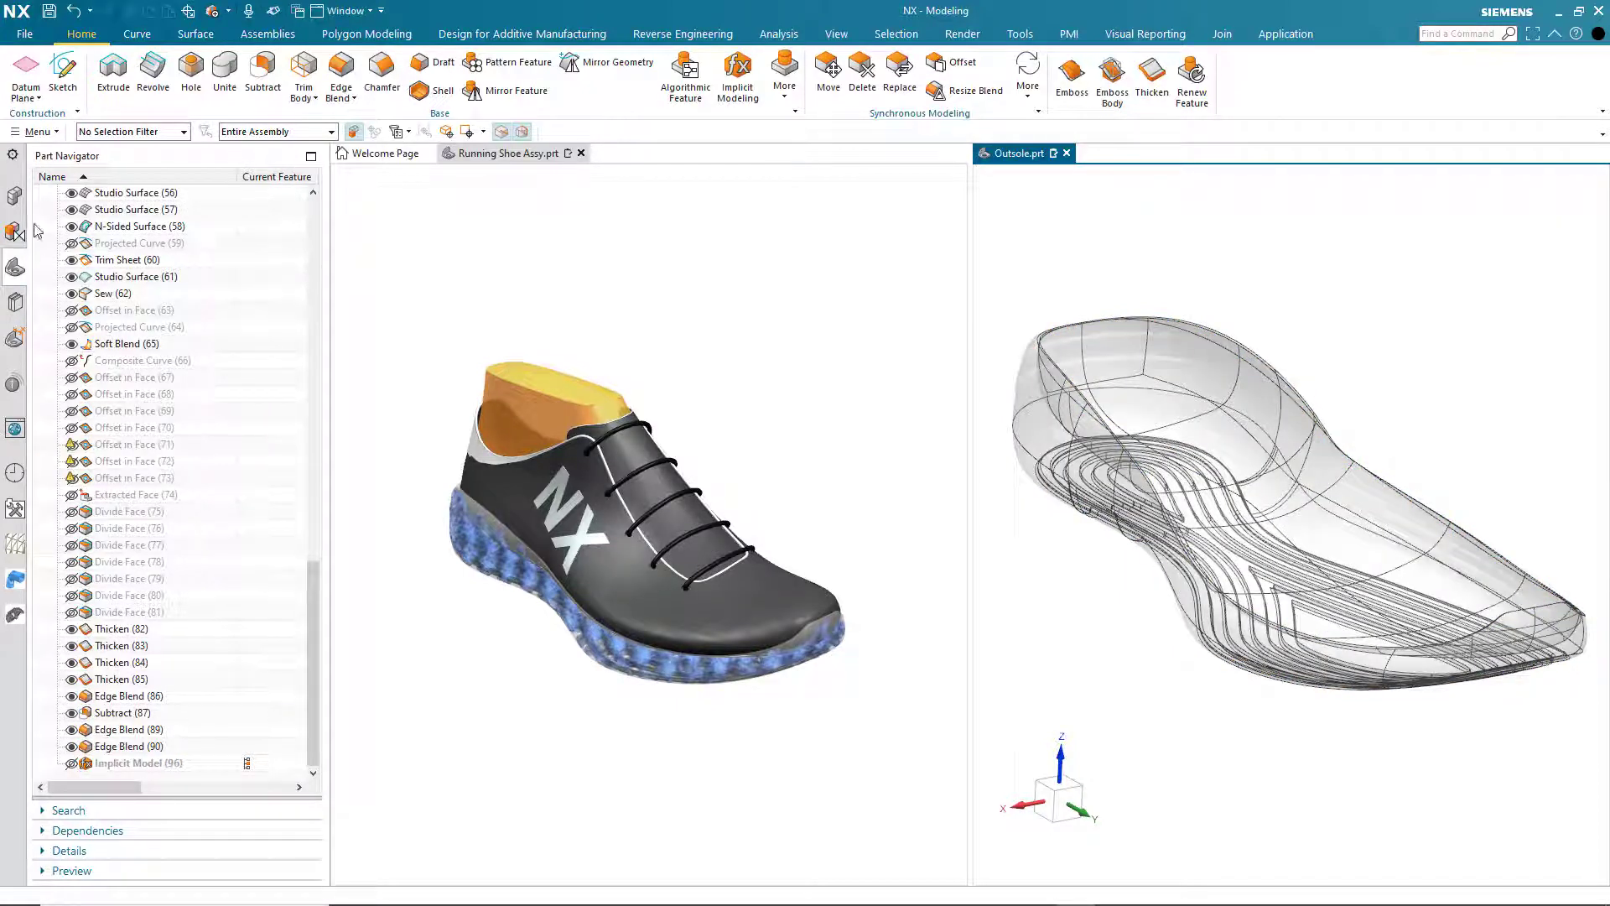
click(14, 195)
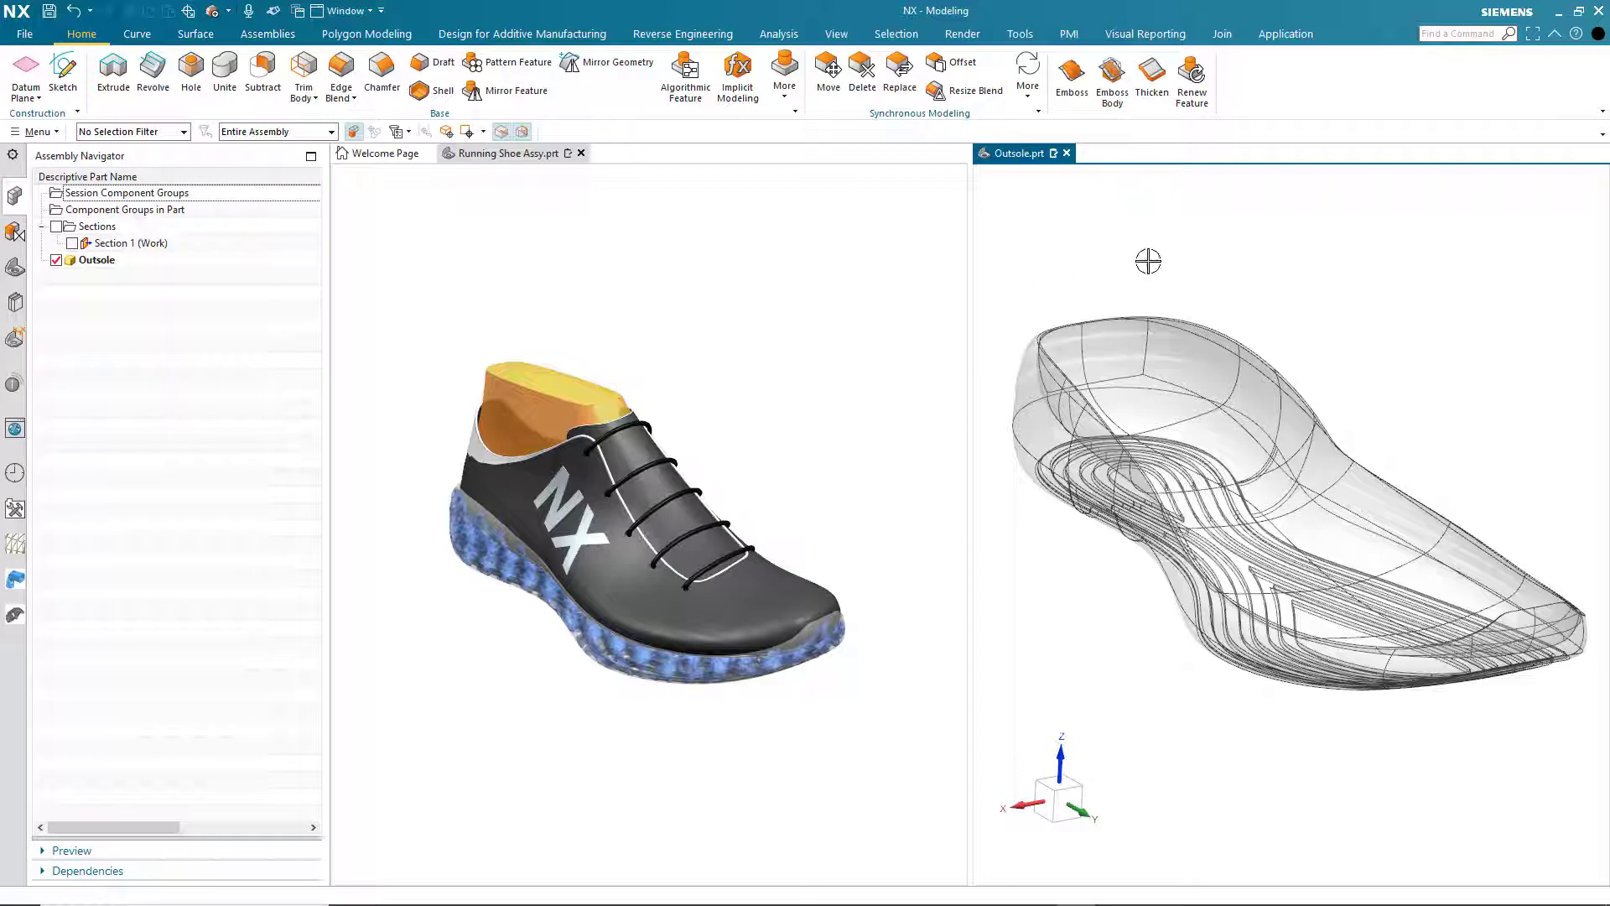
- Start a second implicit modeling task on the outsole with a voxel size of 1.5
click(738, 79)
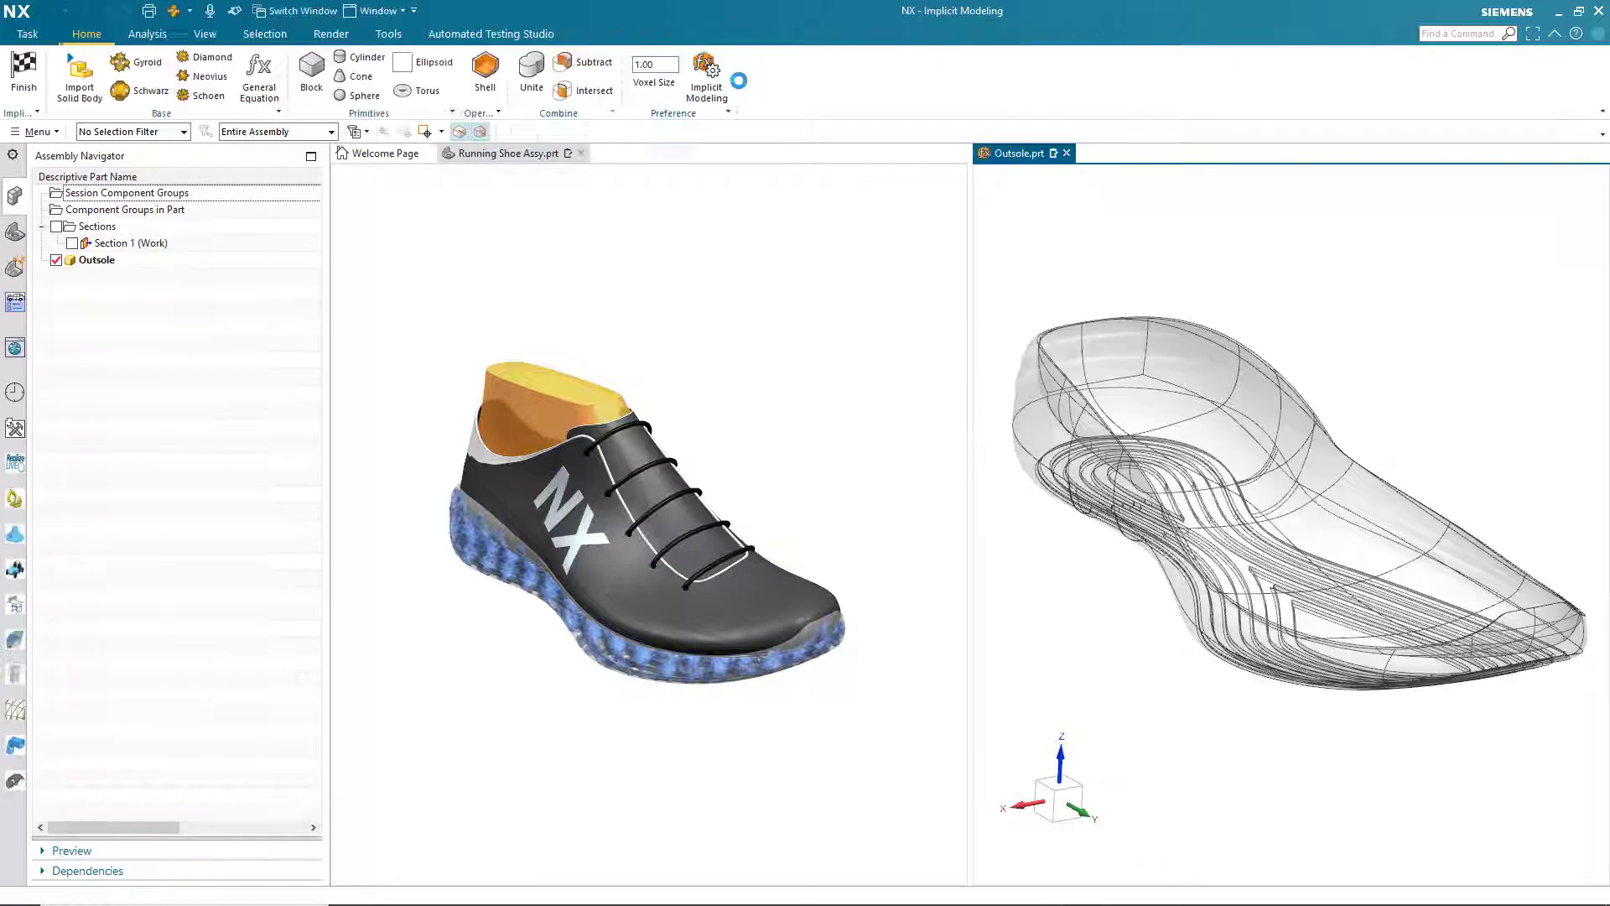
click(662, 67)
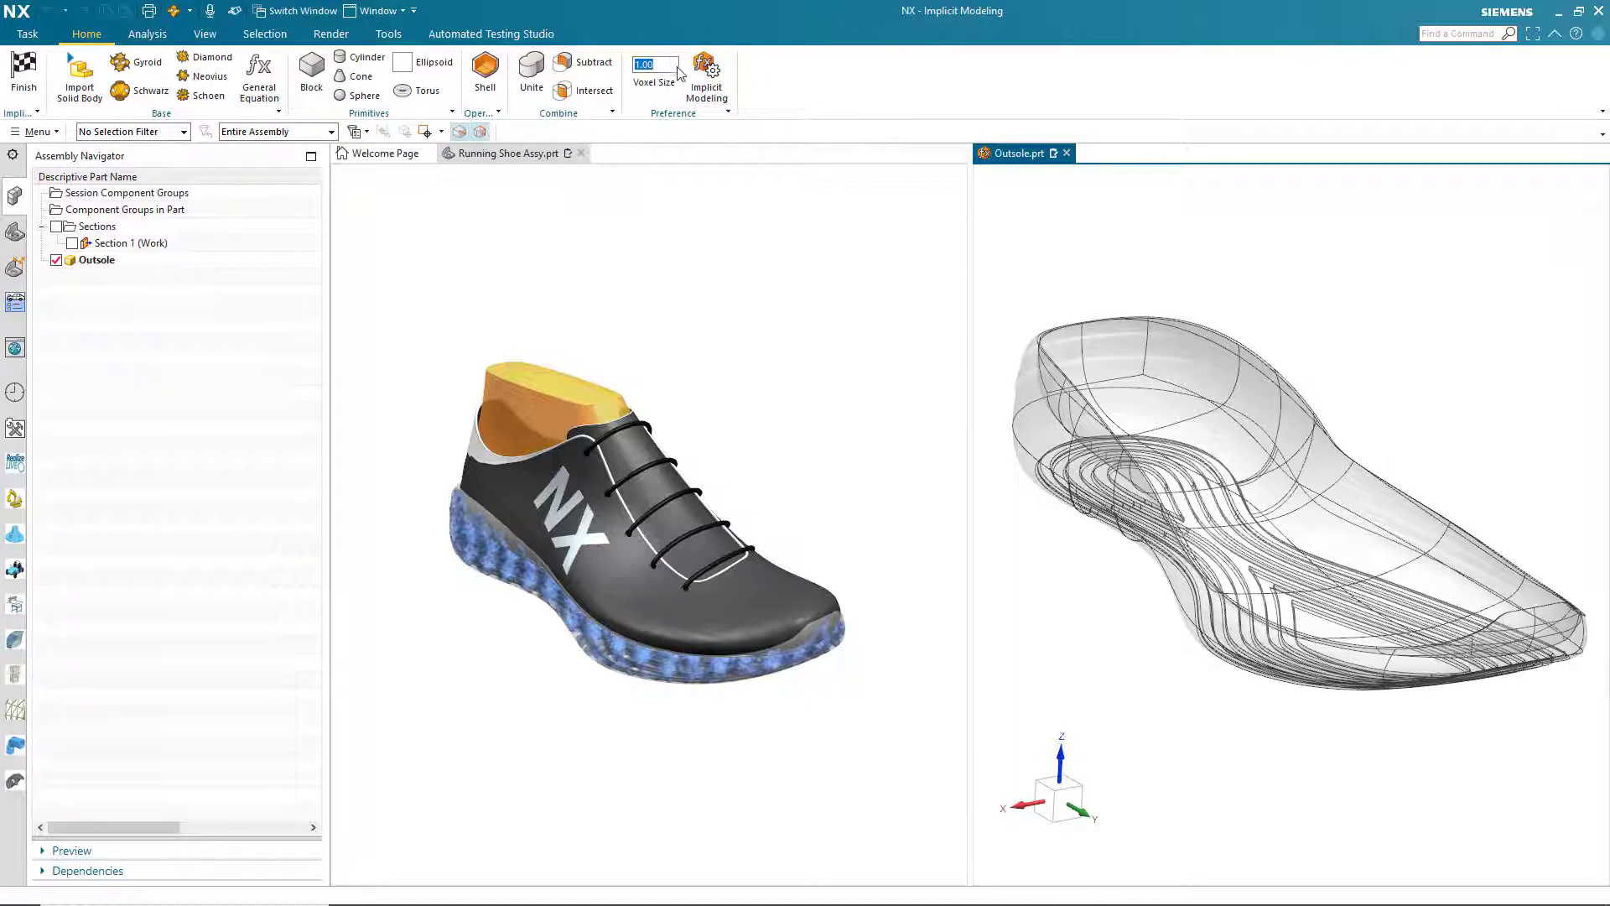
text(1.5)
key(Return)
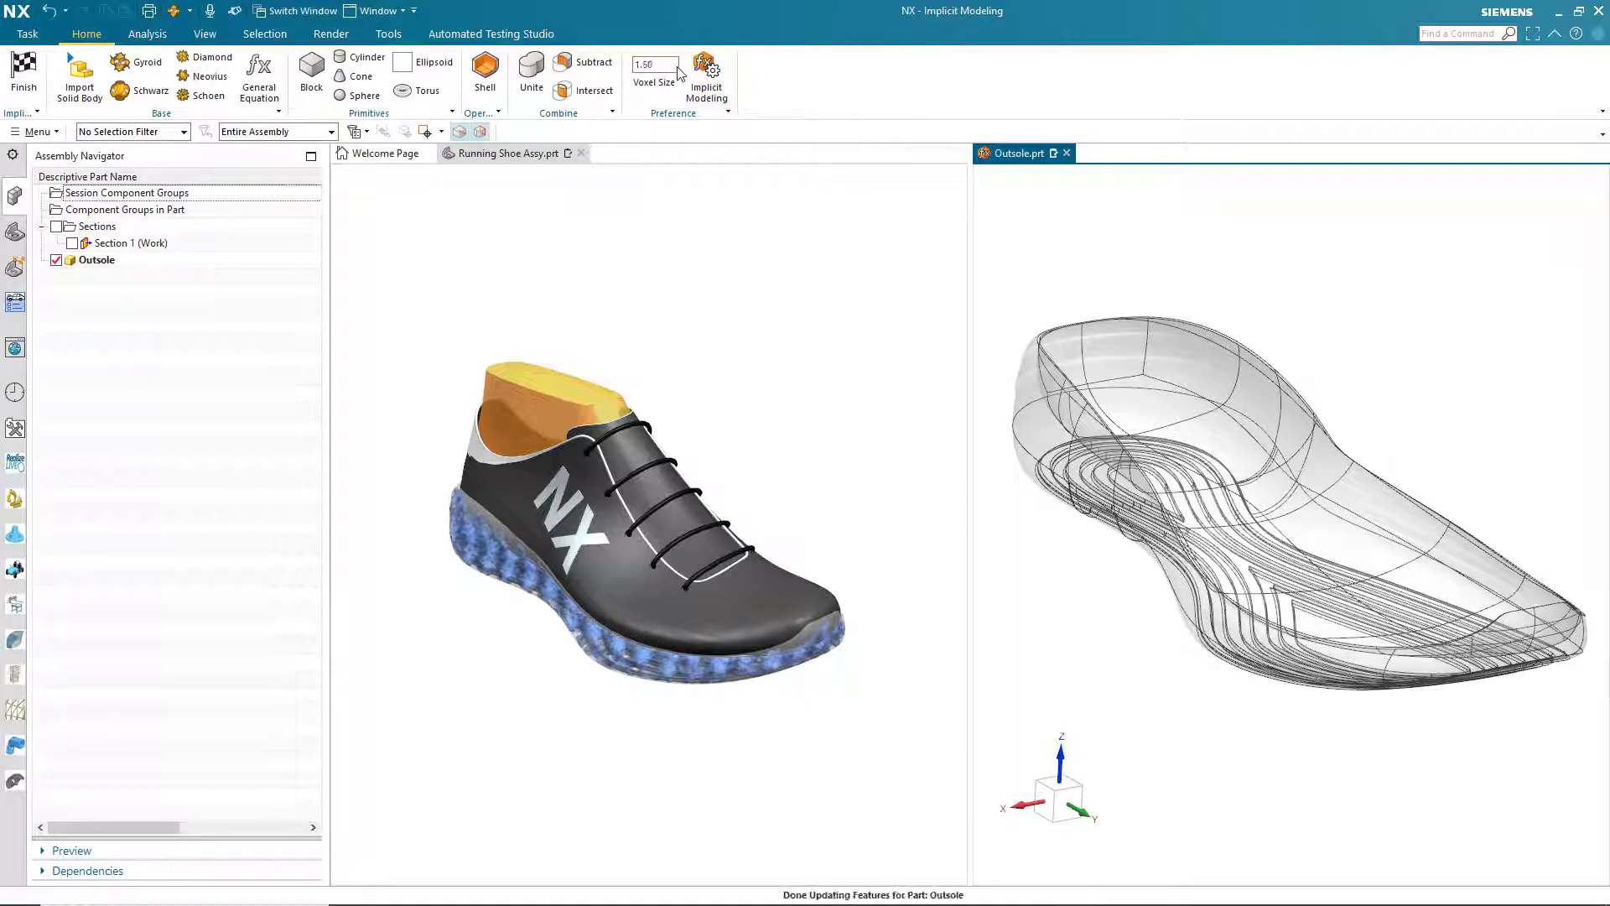
- Import the outsole solid body into the implicit modeling task and shell it with a thickness of 2 mm
click(79, 80)
click(1098, 374)
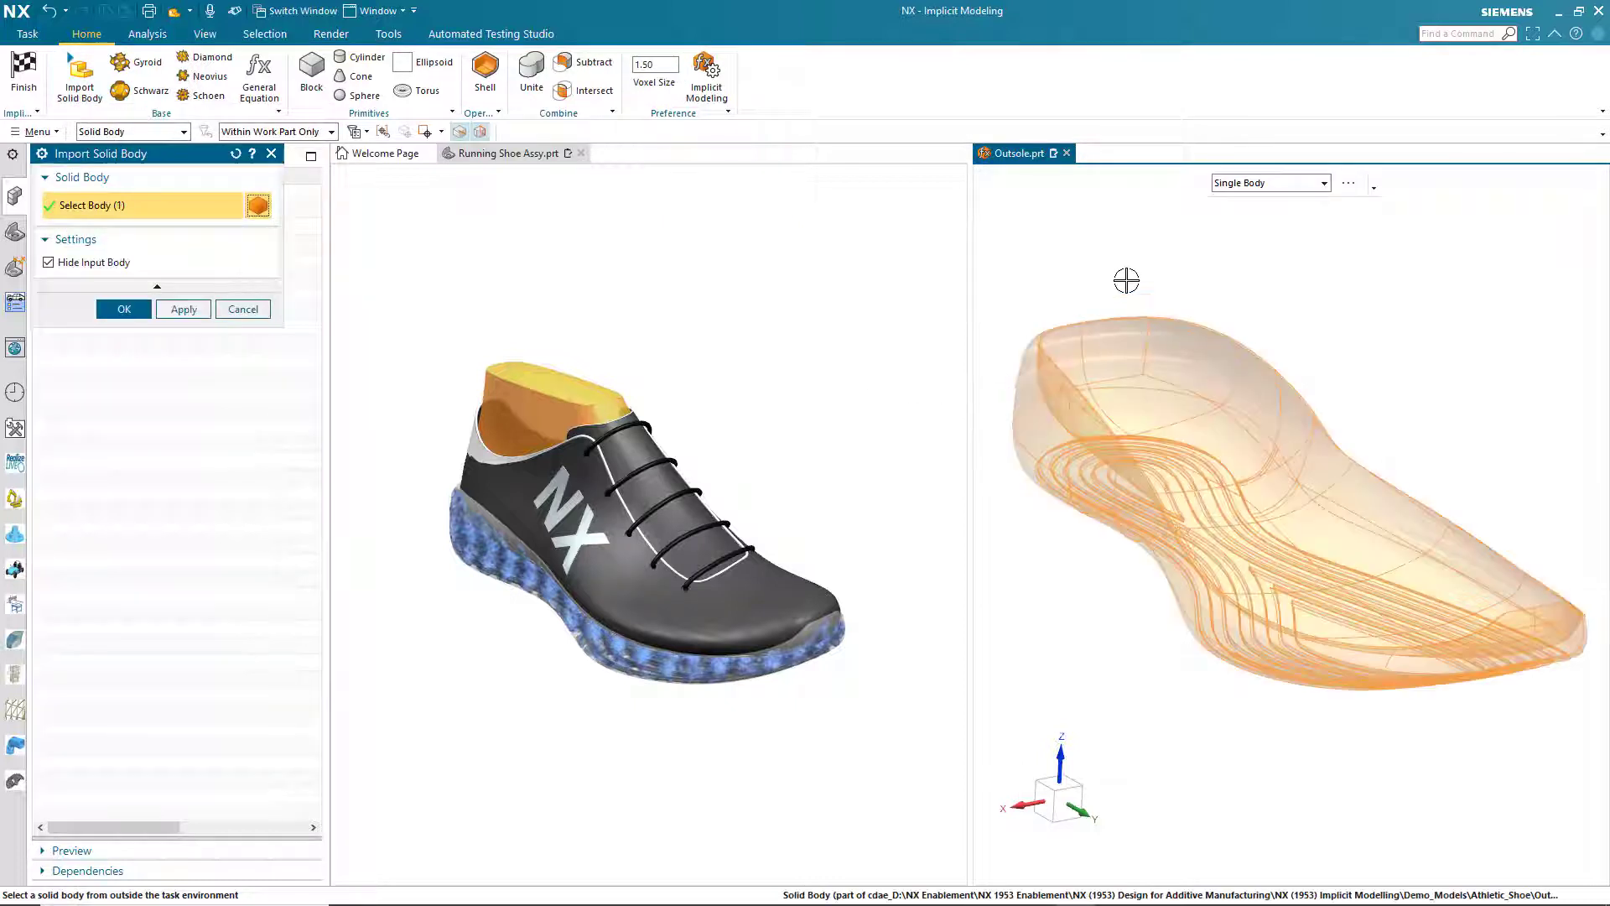
click(126, 310)
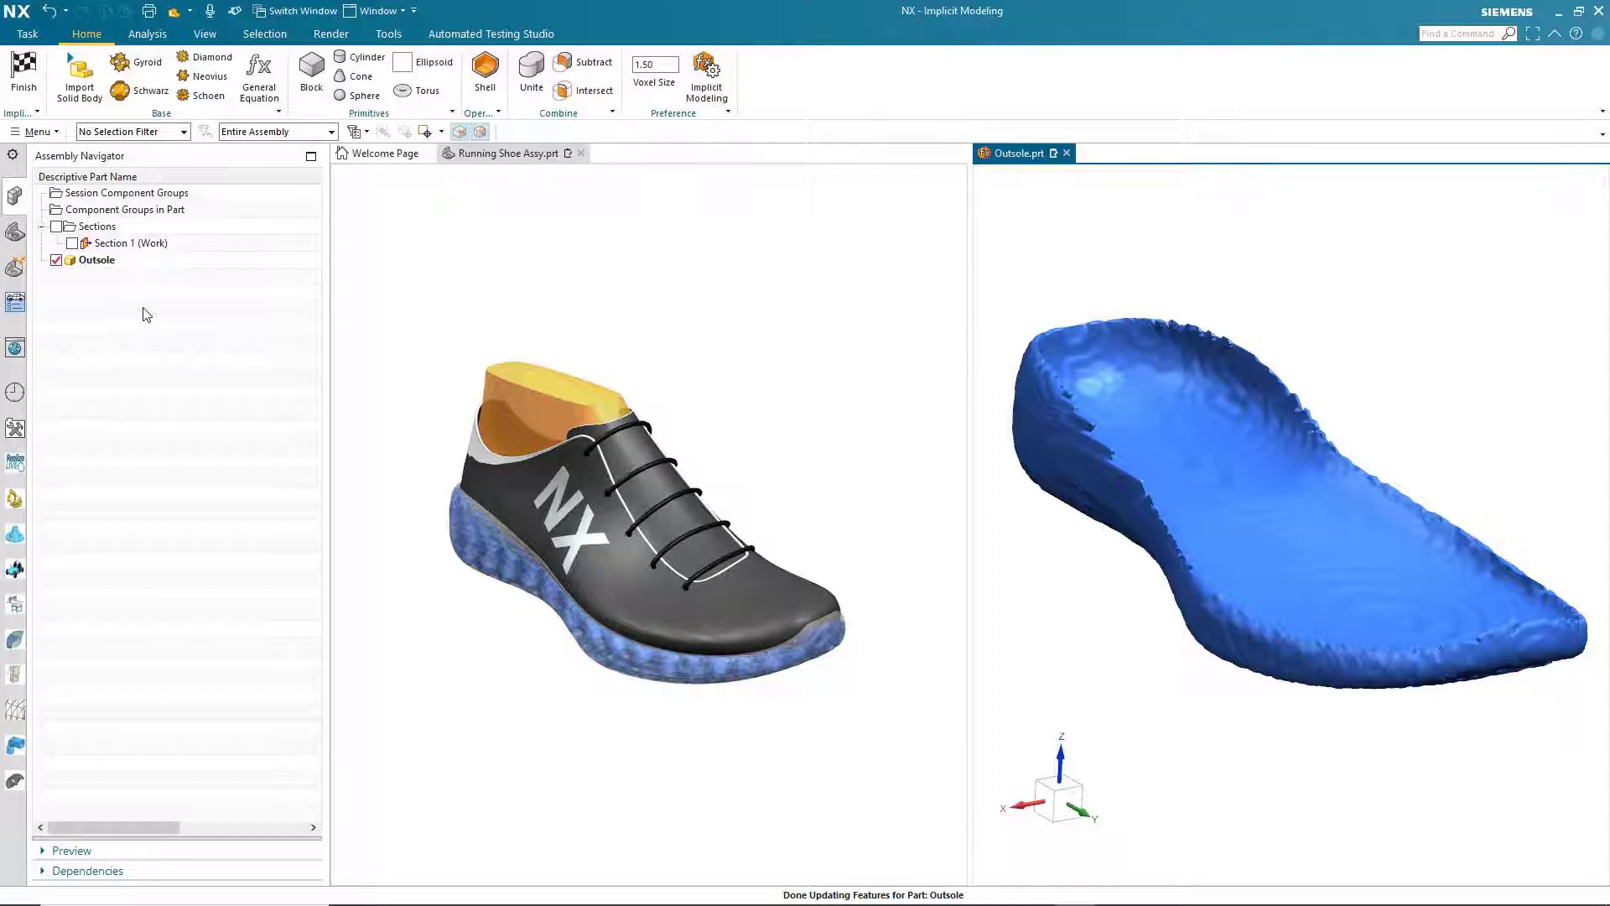
click(486, 75)
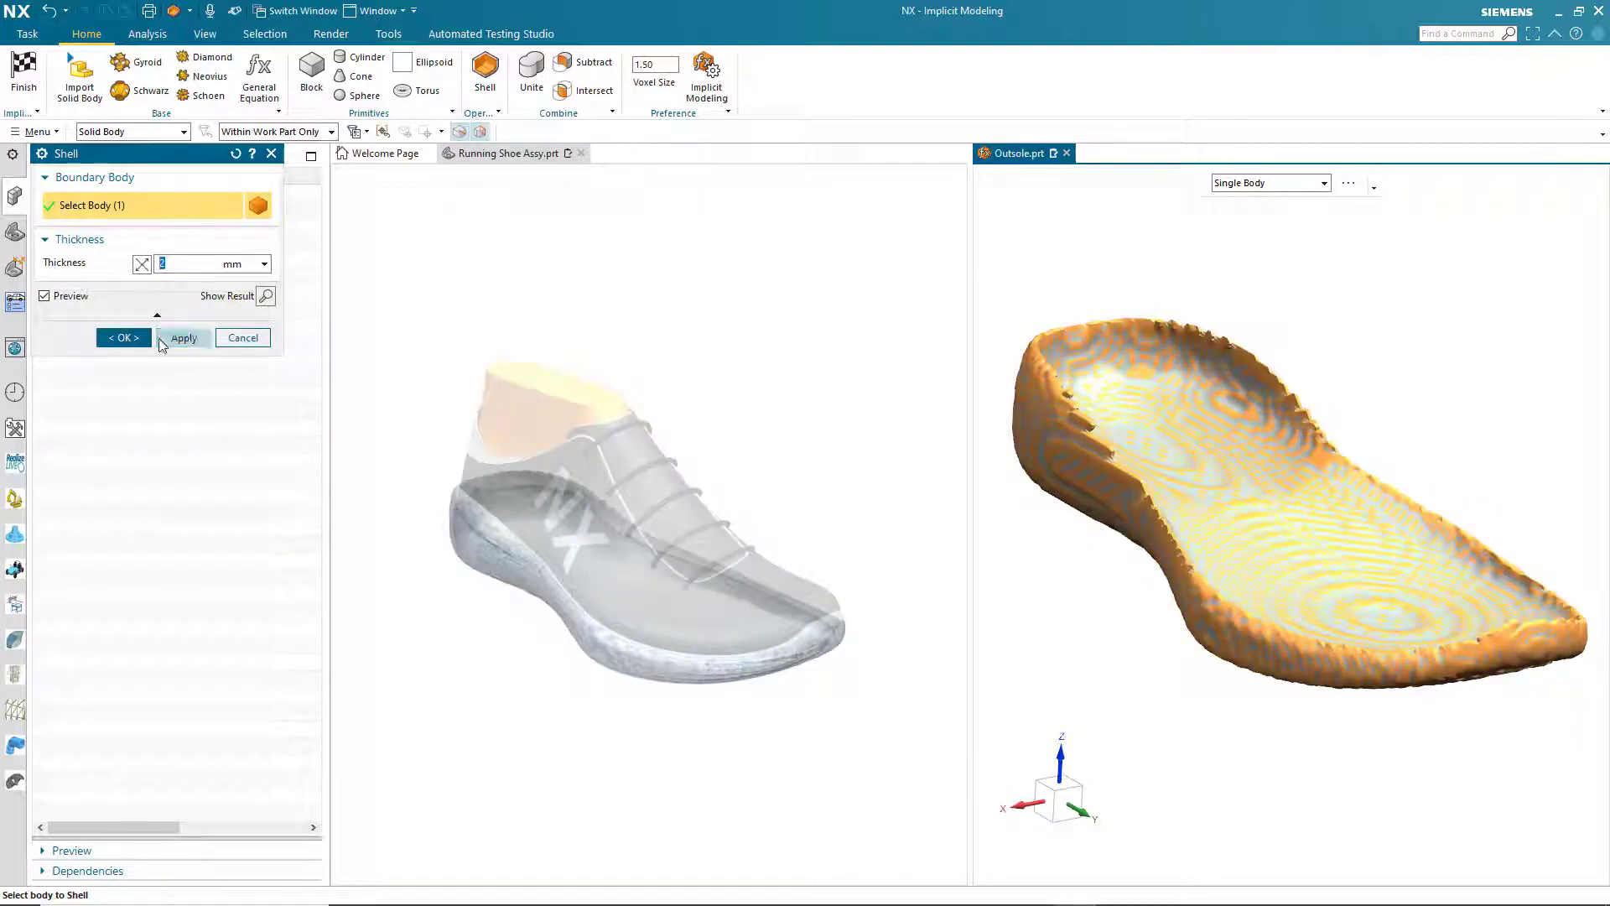
click(123, 337)
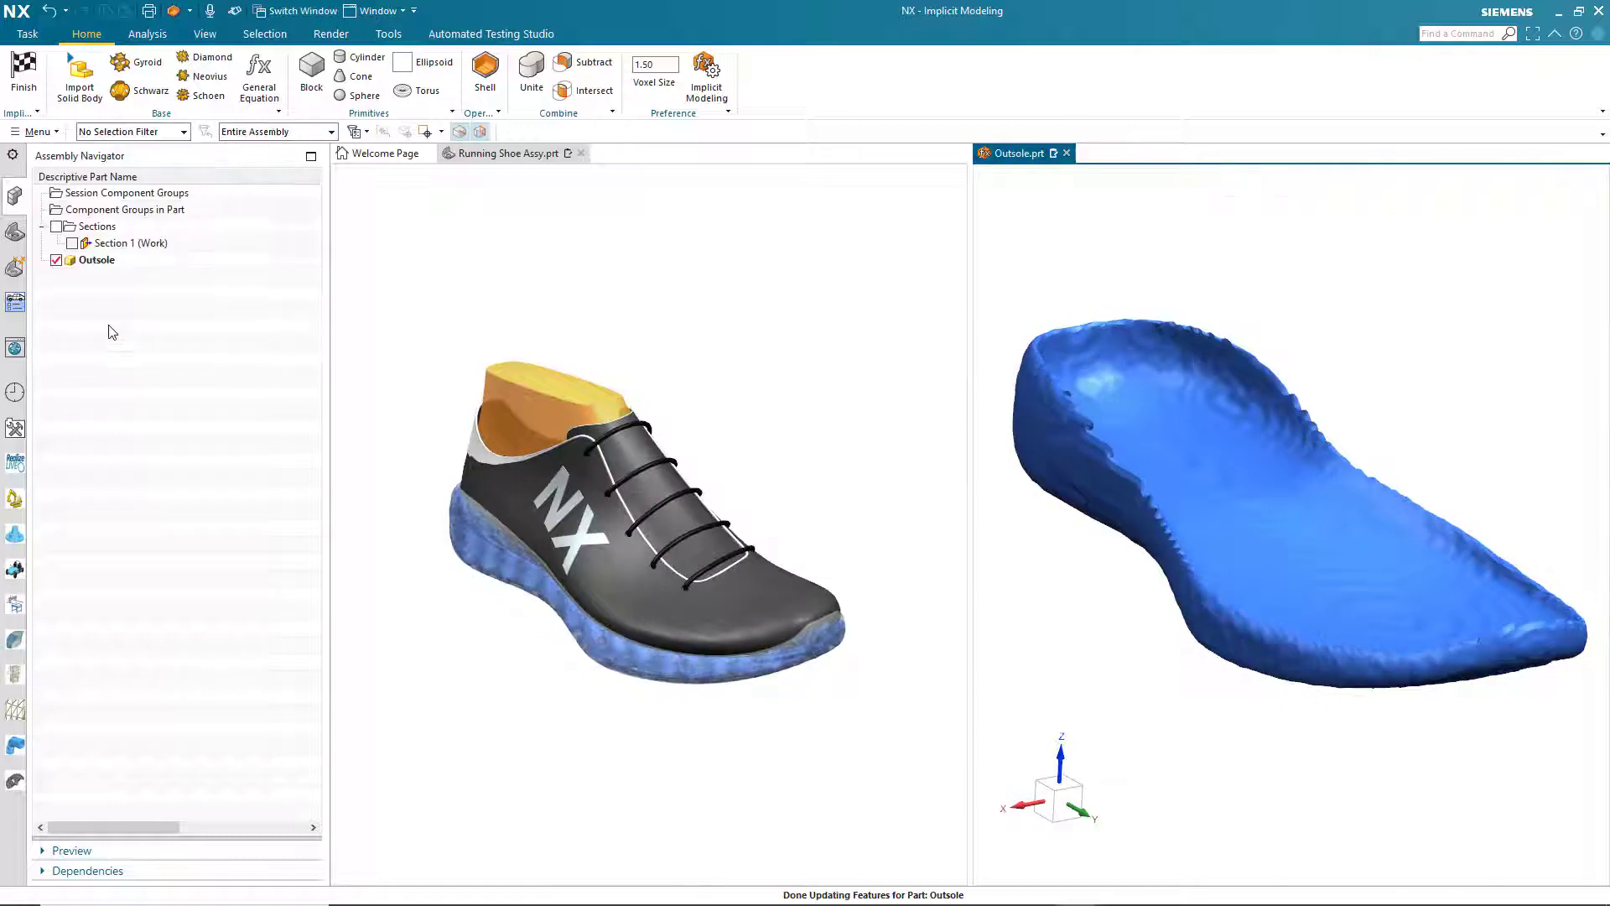
- Clip the shell with Section 1, move its Y plane to an offset of about 180.35 mm, and turn the clipping off
double_click(124, 243)
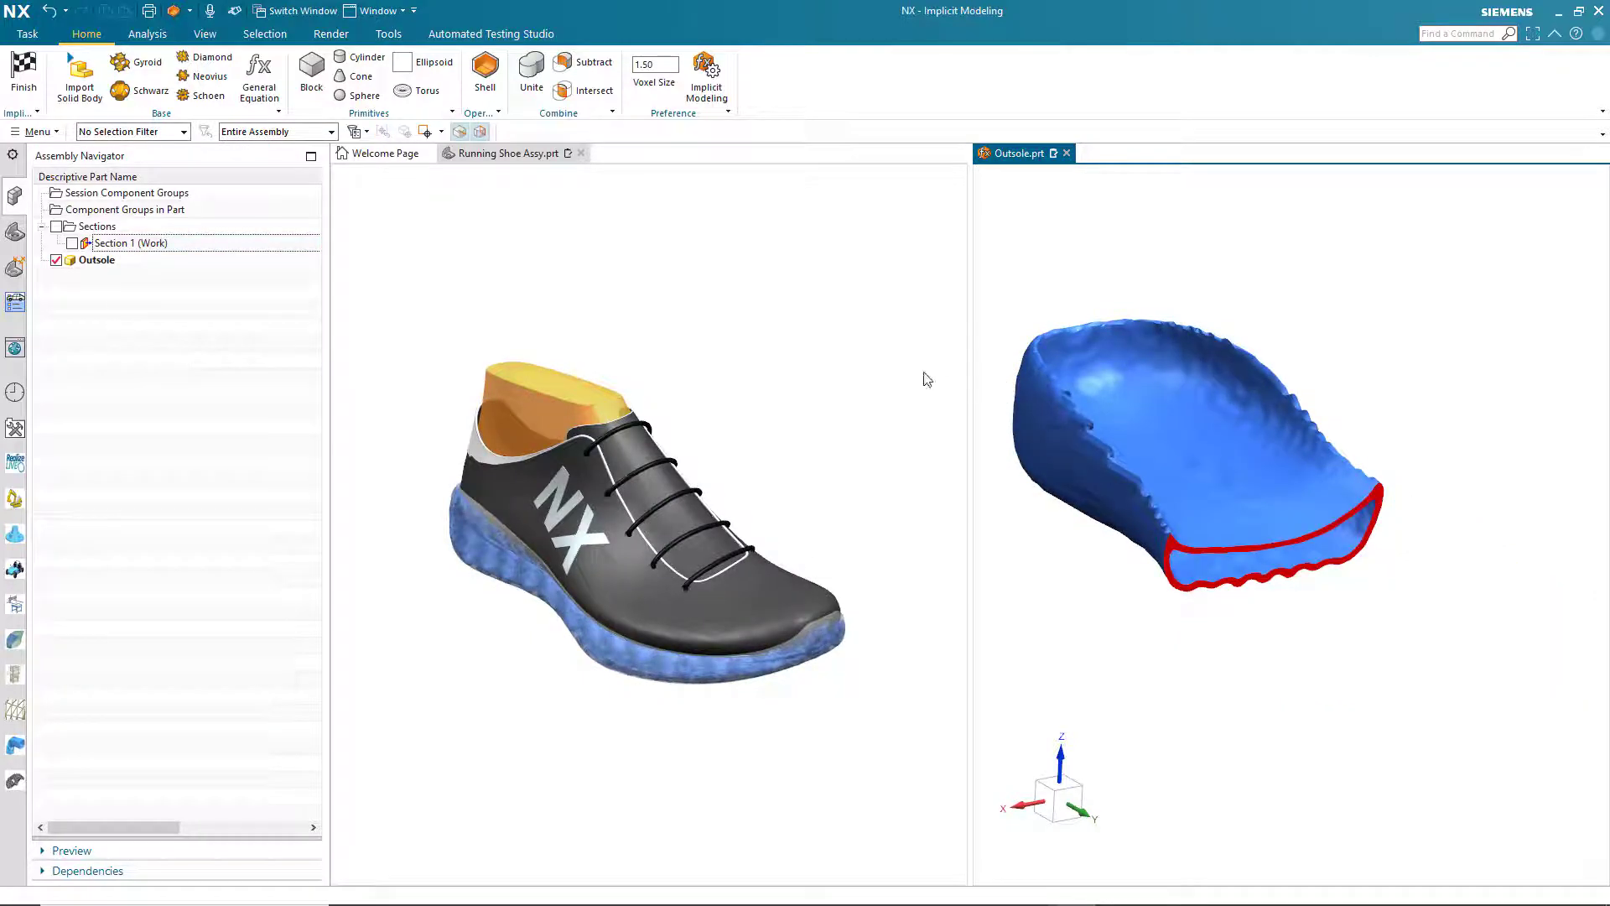
right_click(148, 244)
click(176, 272)
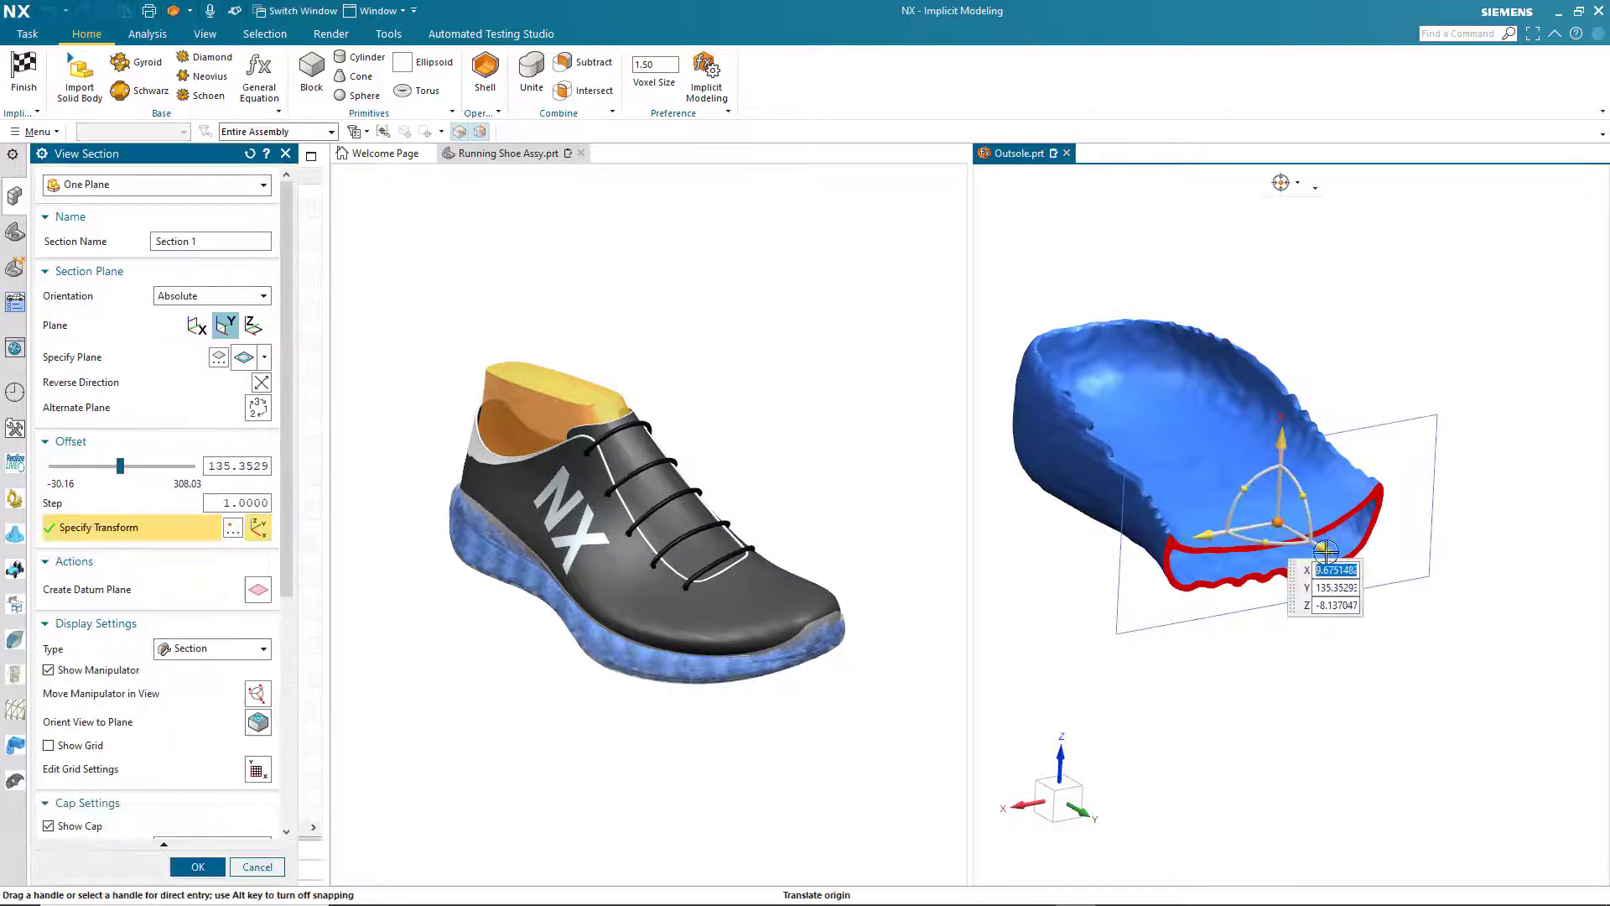
drag(1326, 550, 1393, 589)
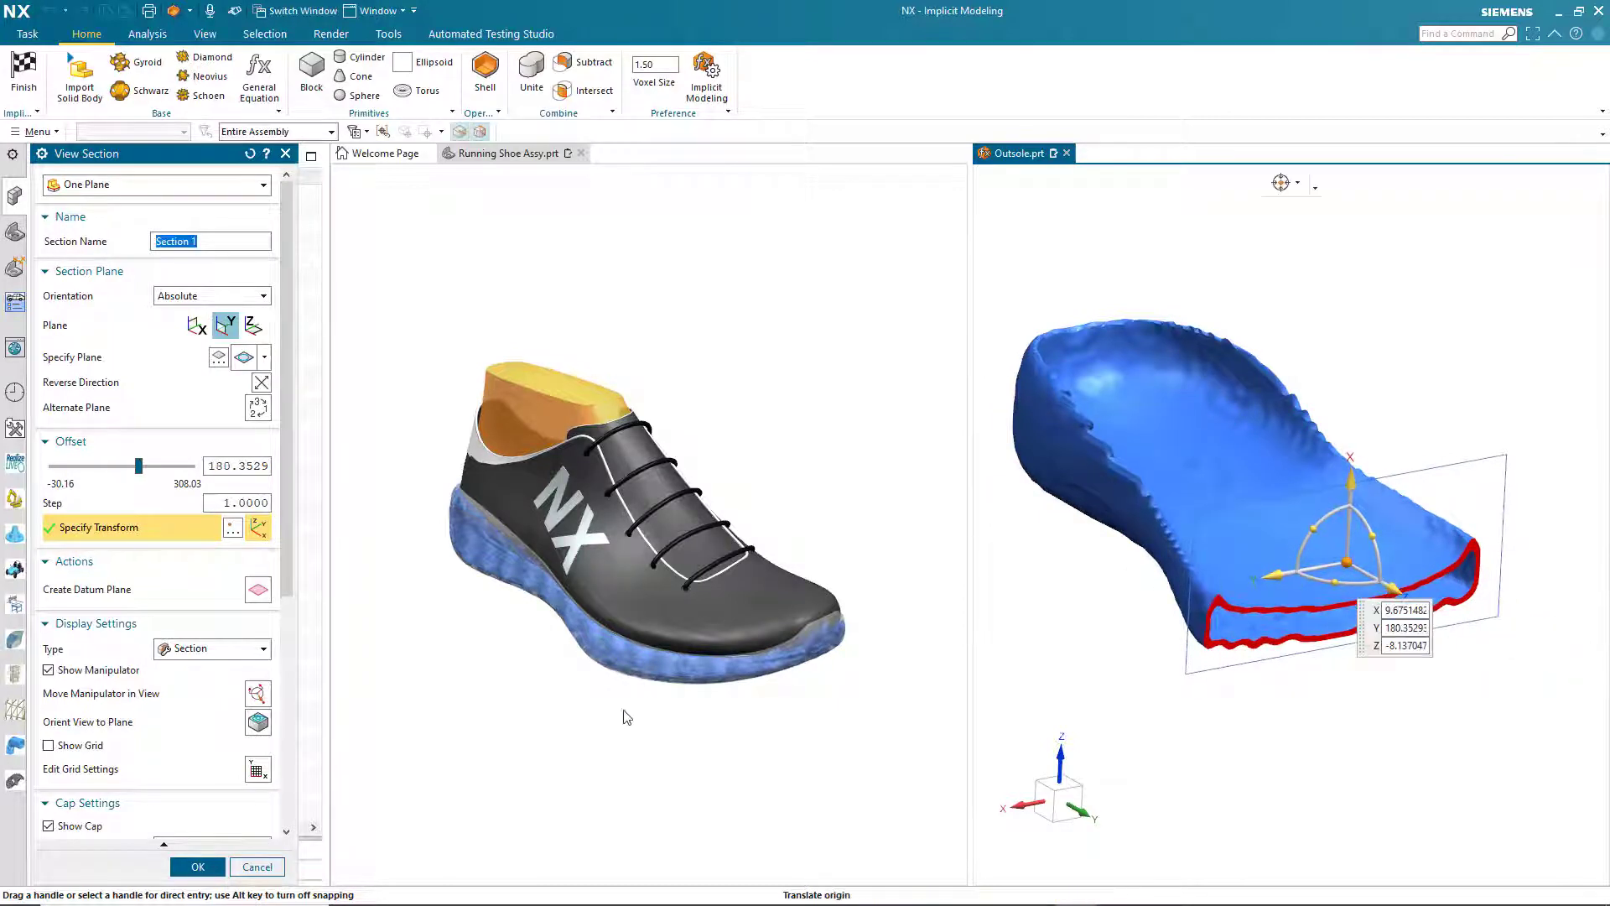
click(197, 866)
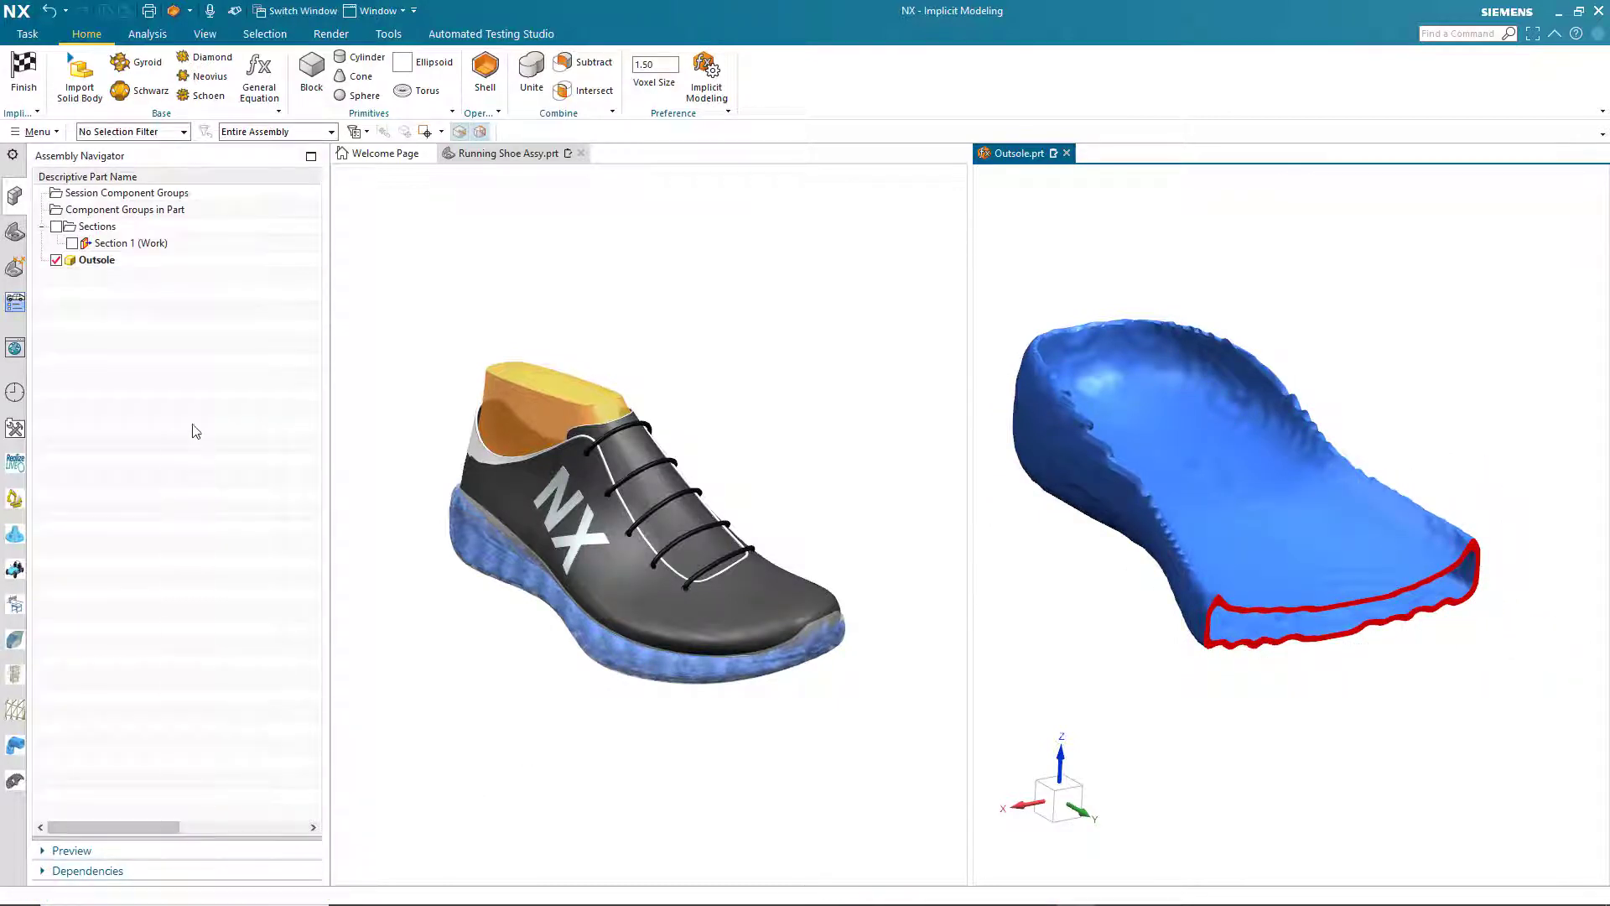
double_click(139, 245)
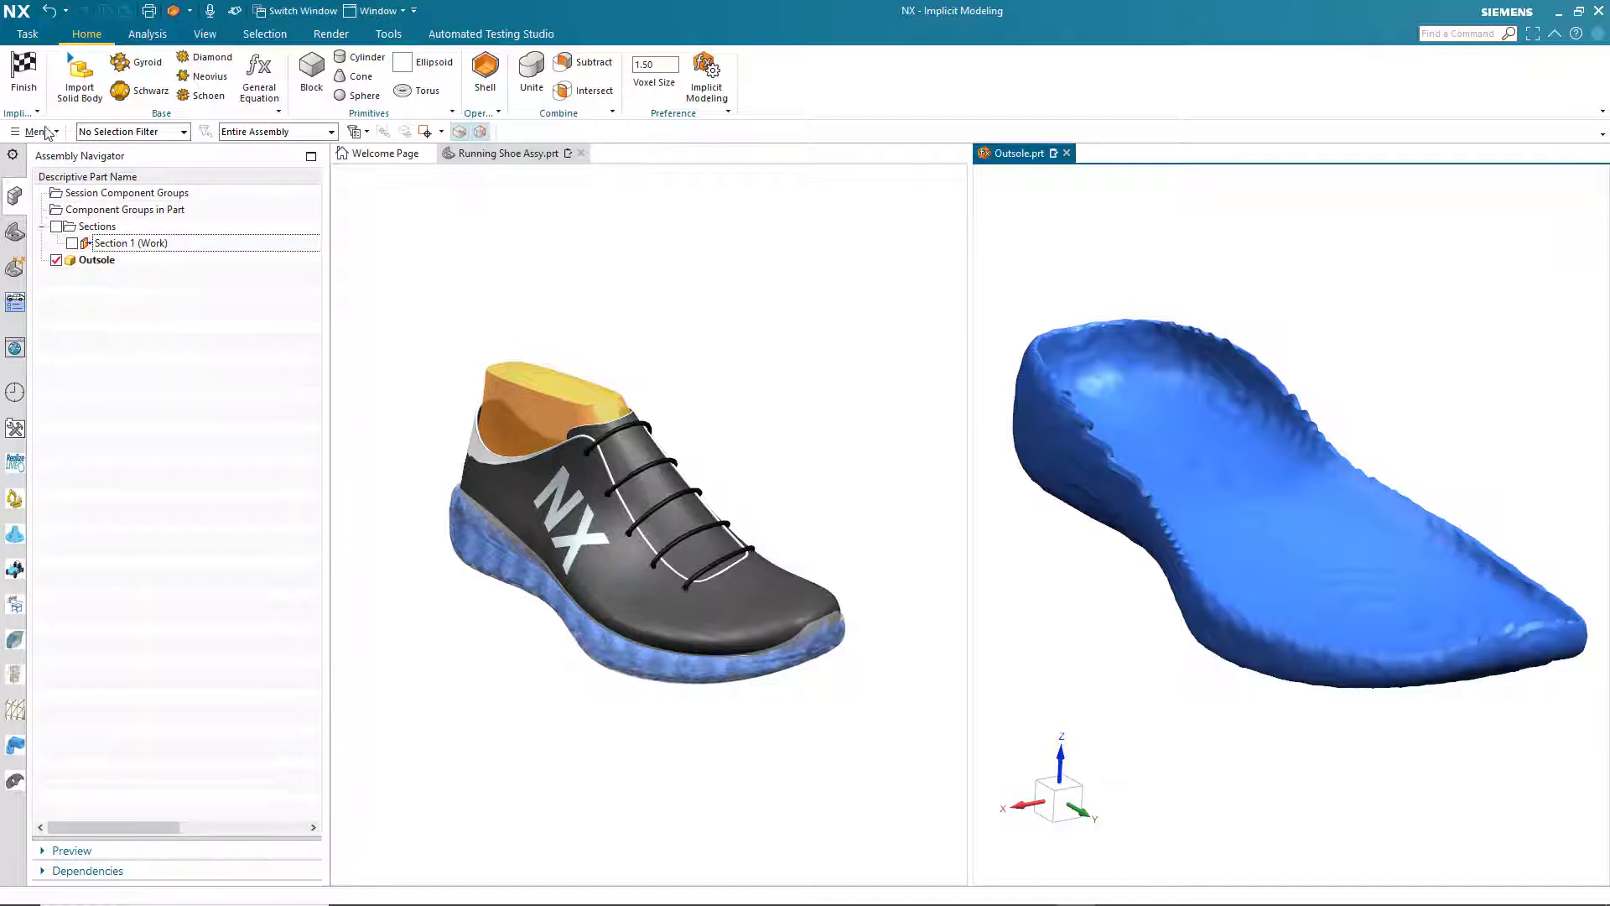
- Finish the implicit modeling task and extract the shell's inner face, clipping with Section 1 only while selecting it
click(24, 74)
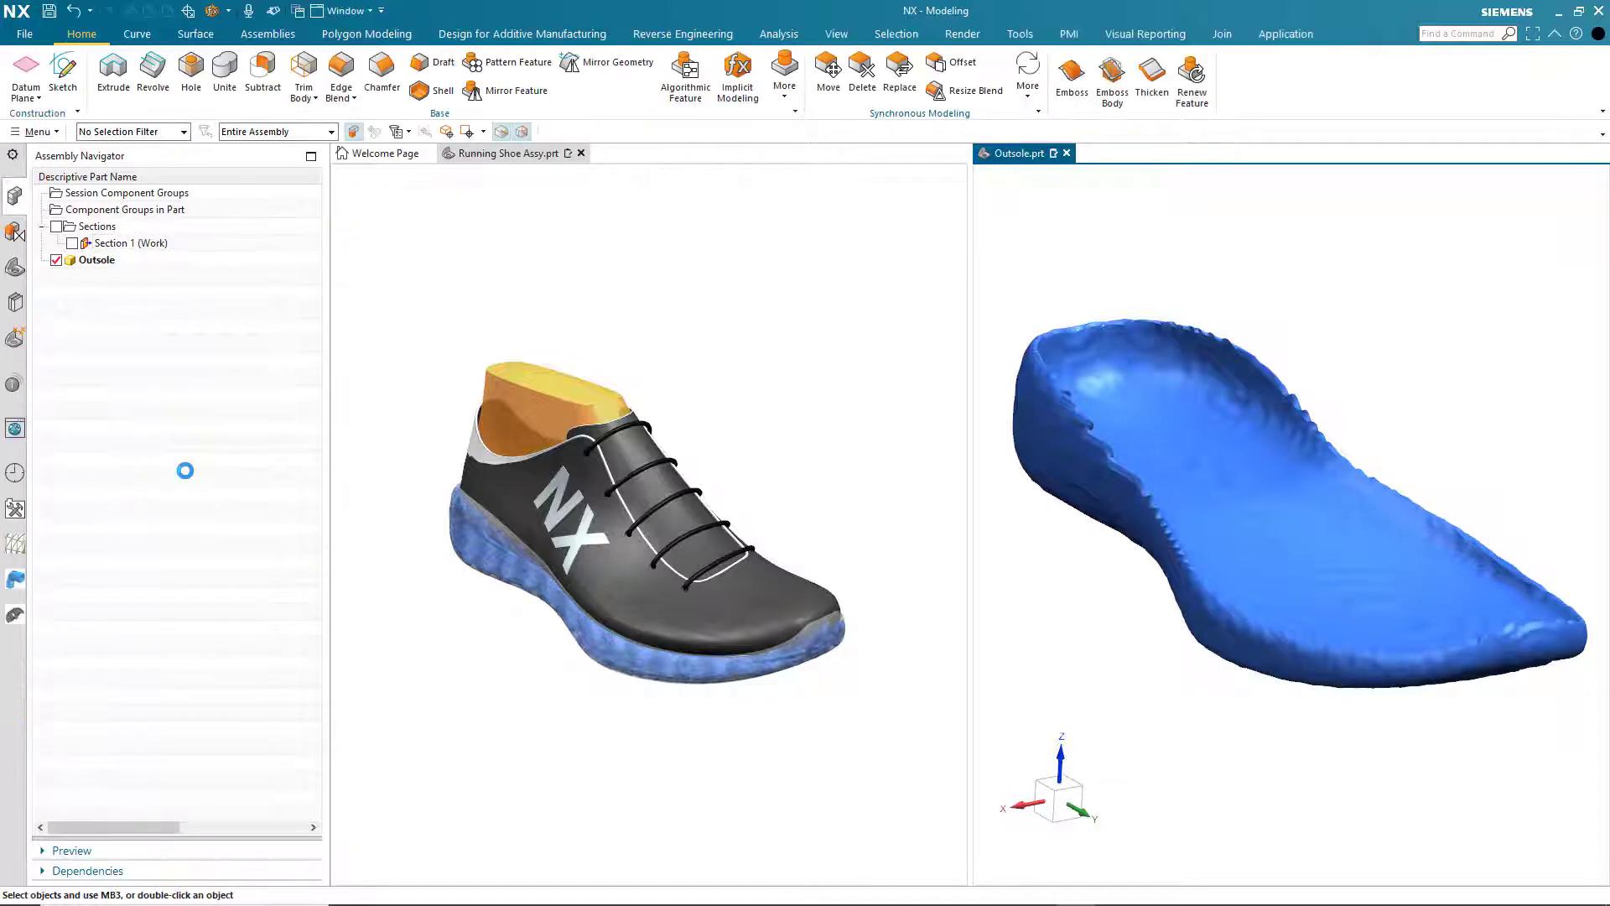
double_click(134, 243)
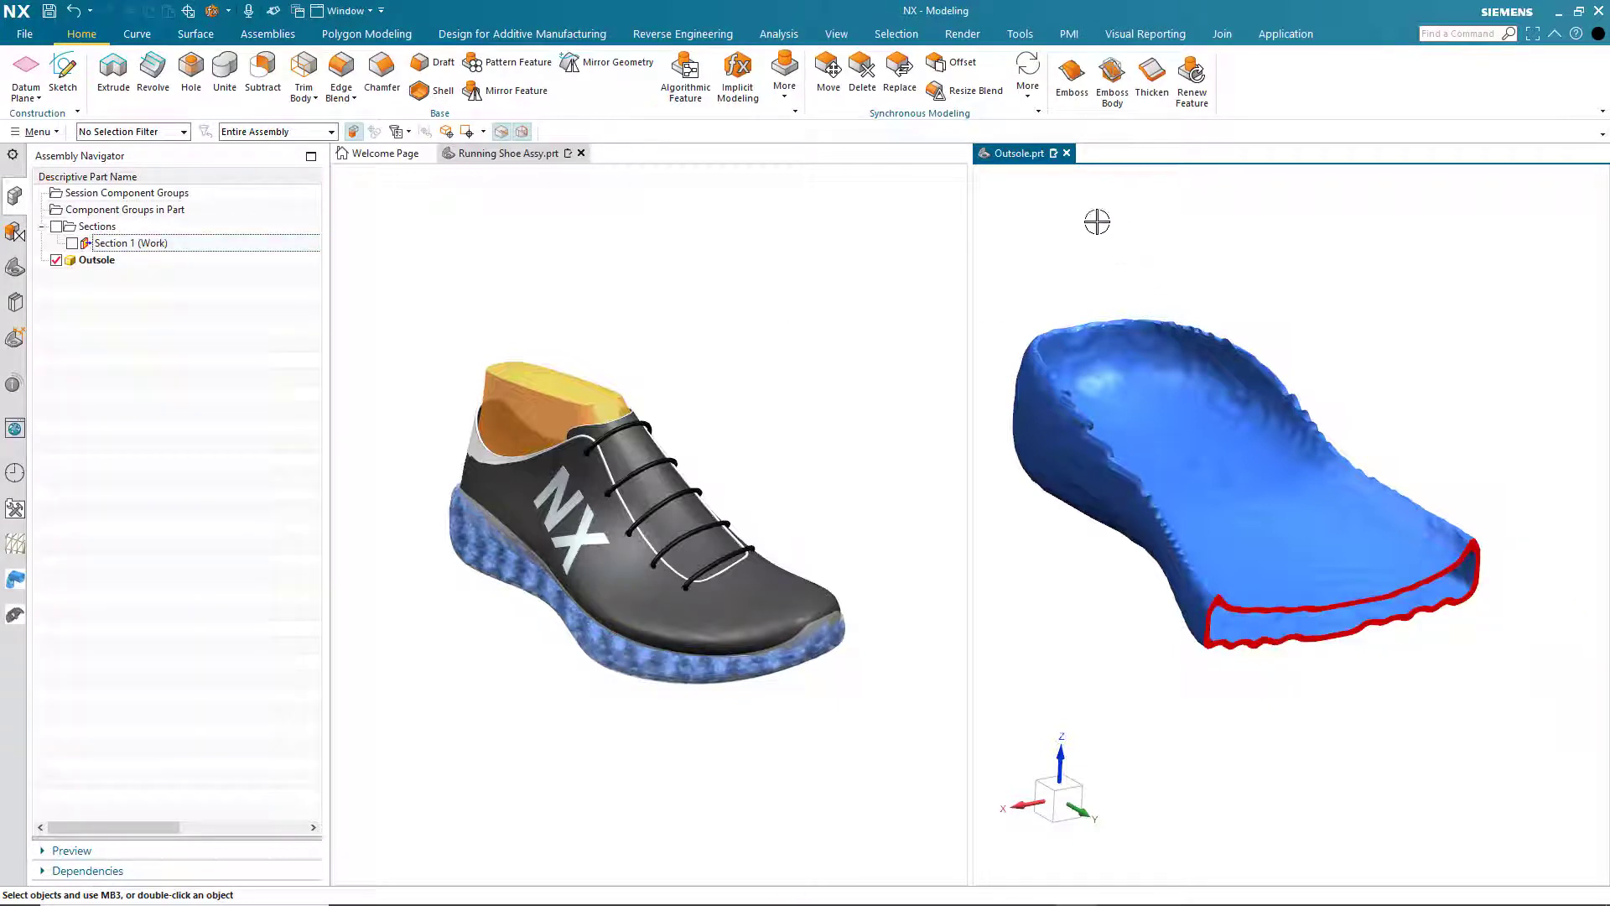
click(784, 92)
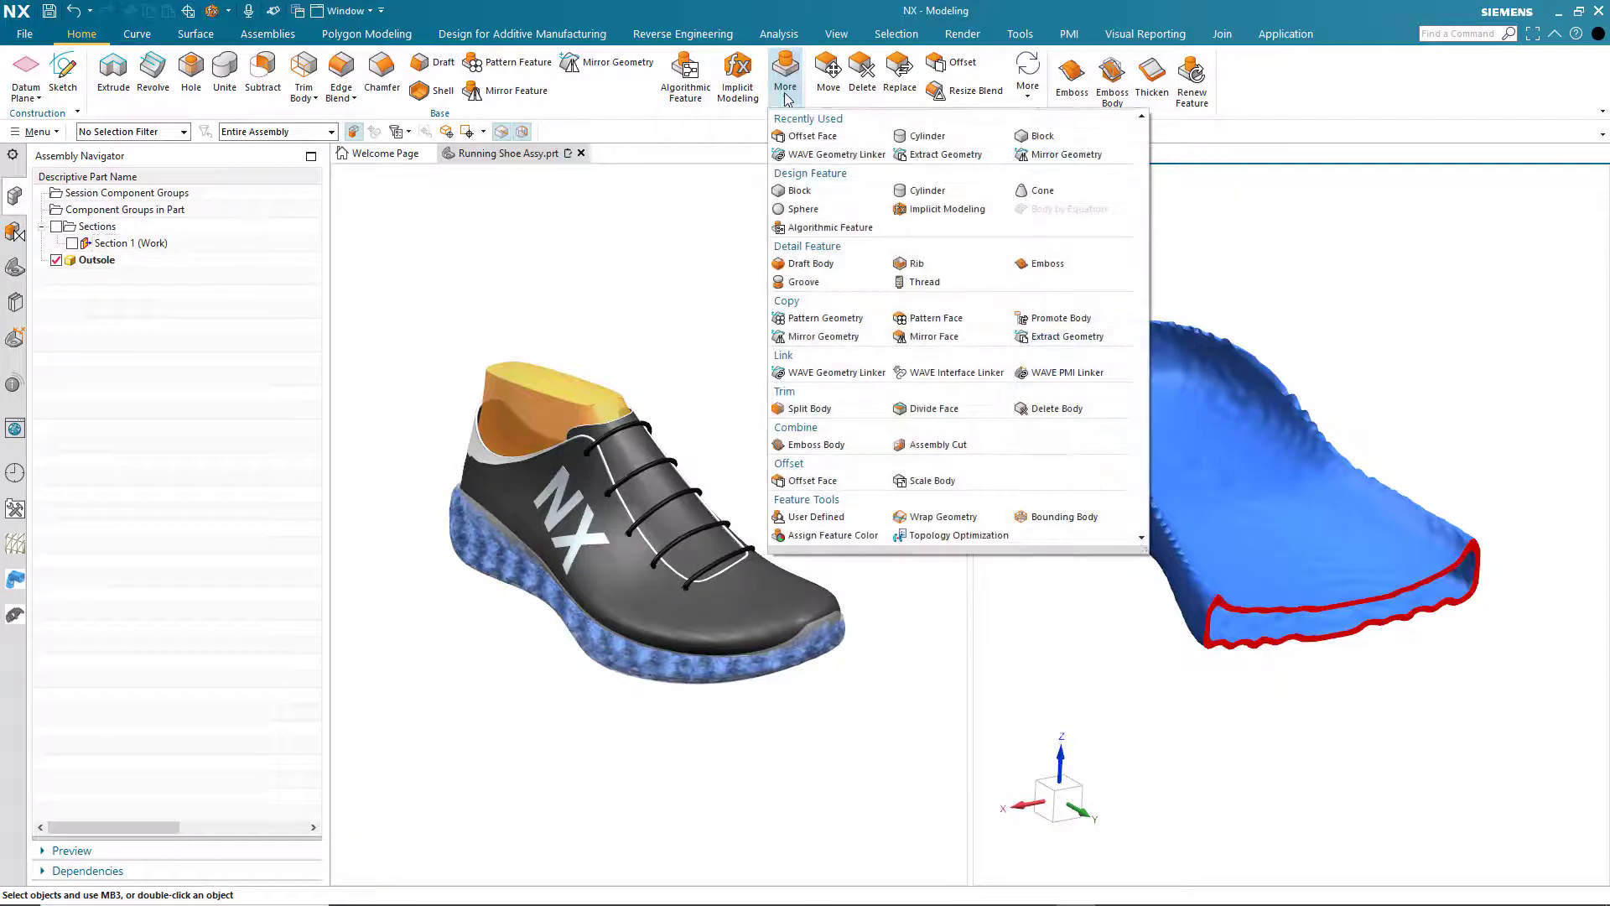
click(953, 155)
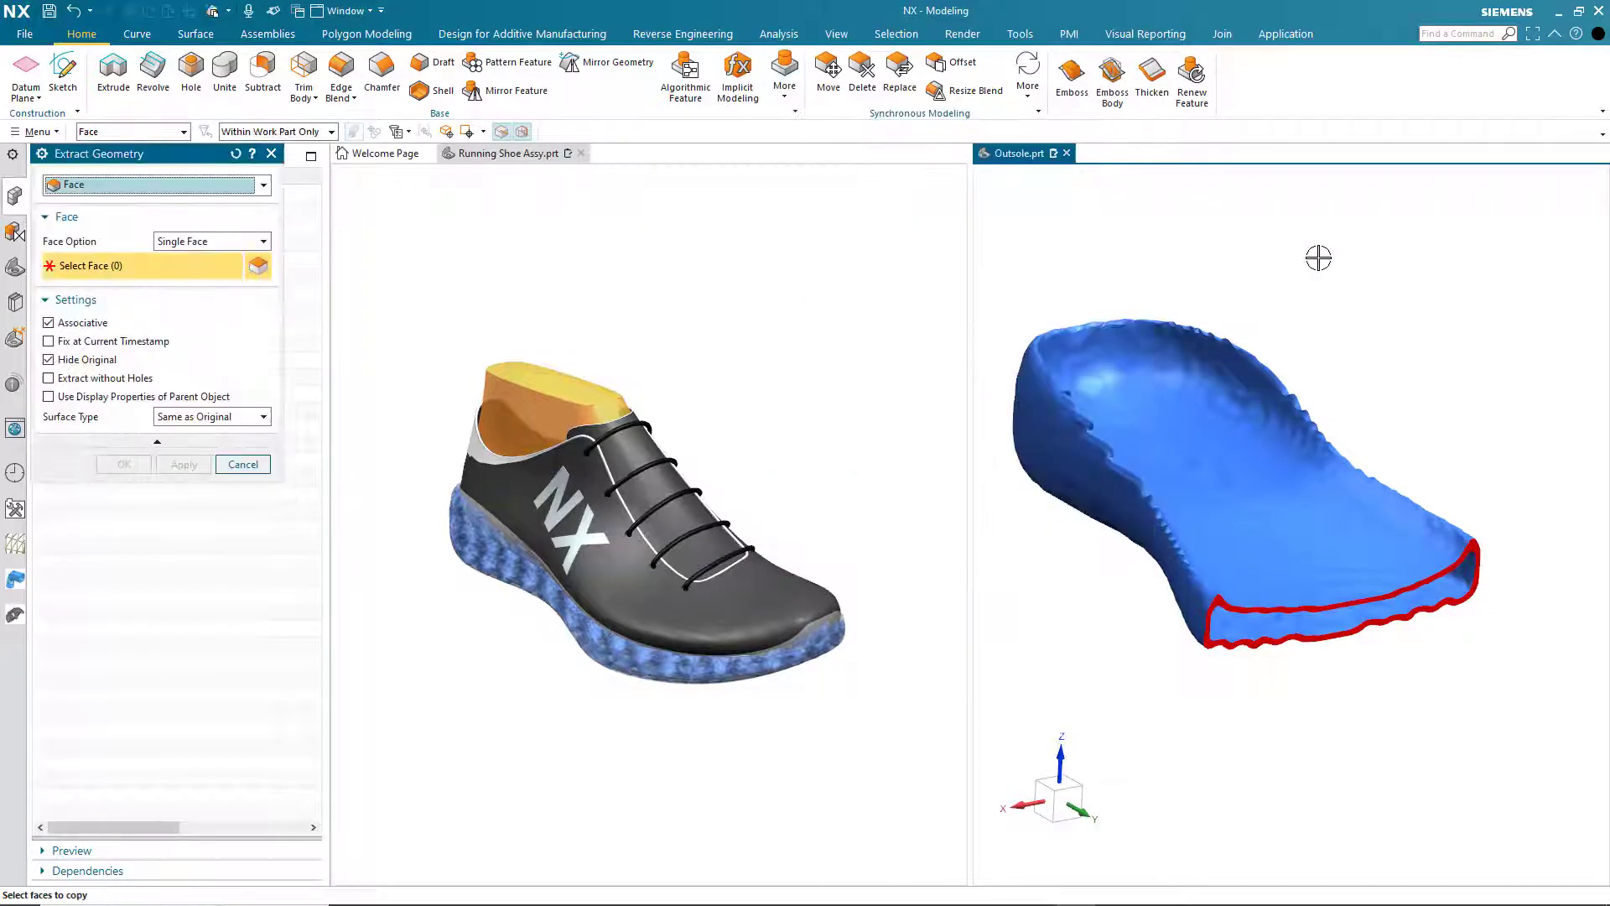
click(1249, 625)
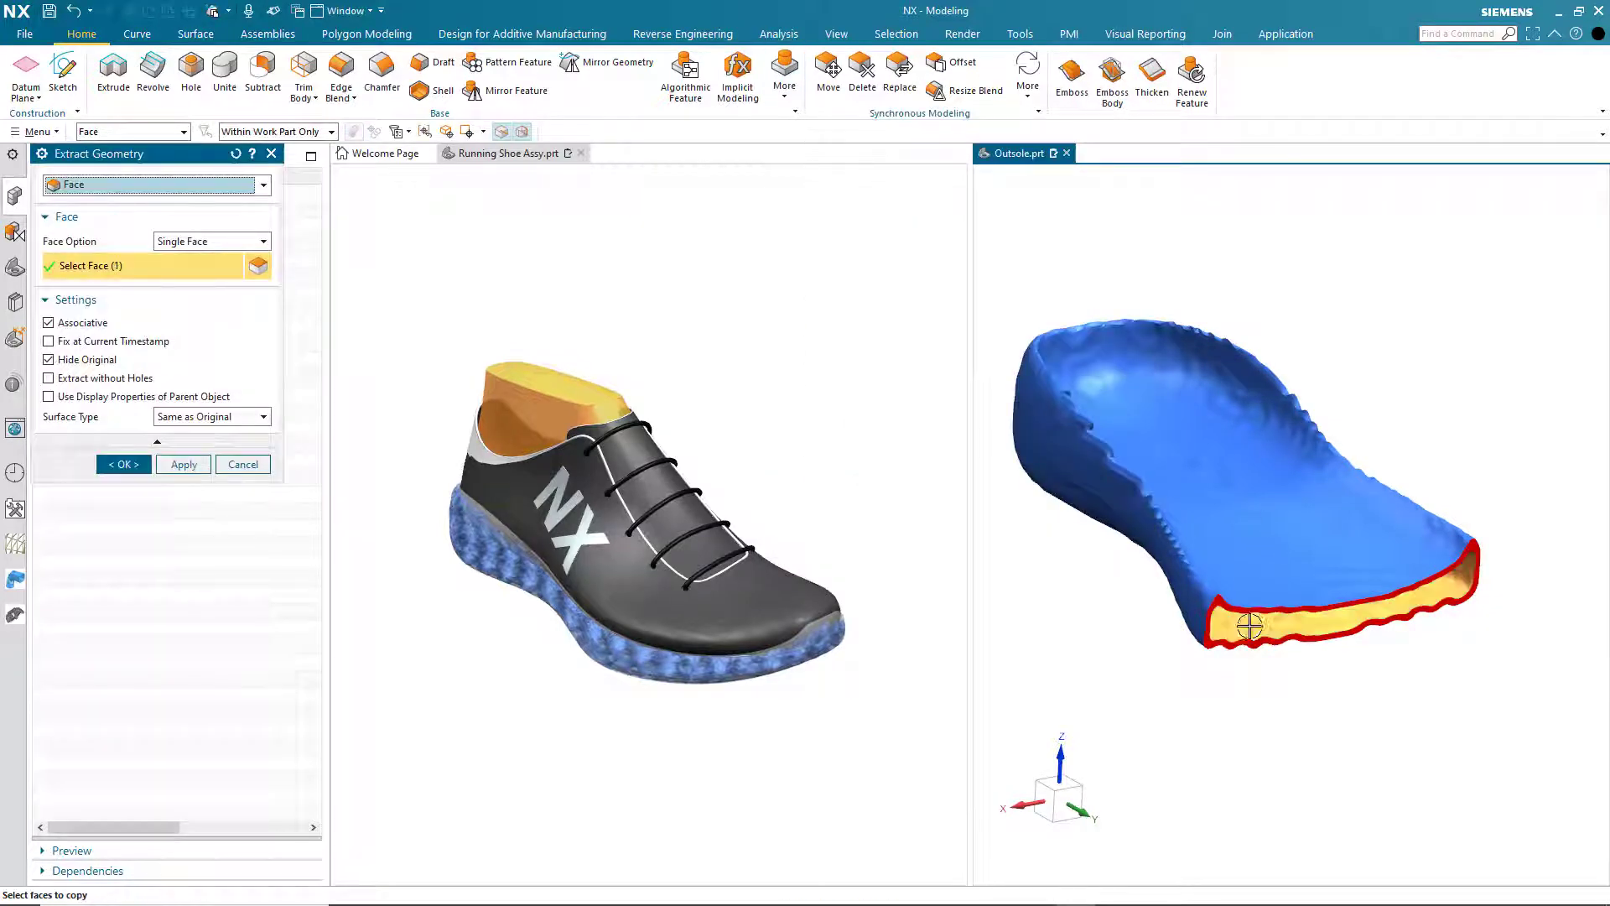
click(134, 466)
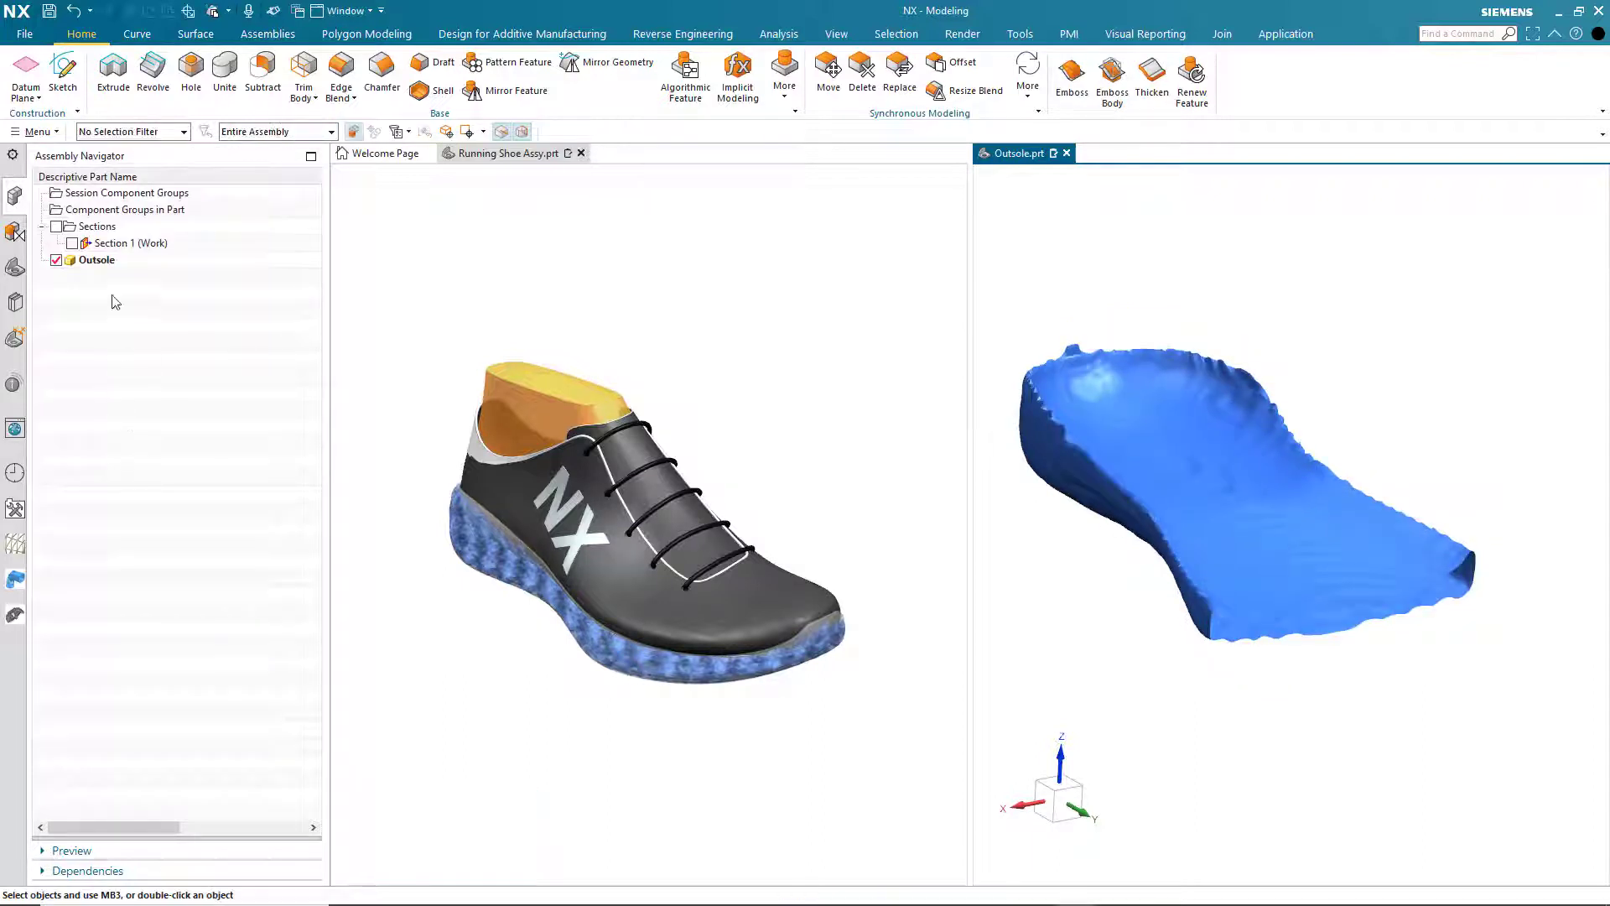
double_click(132, 243)
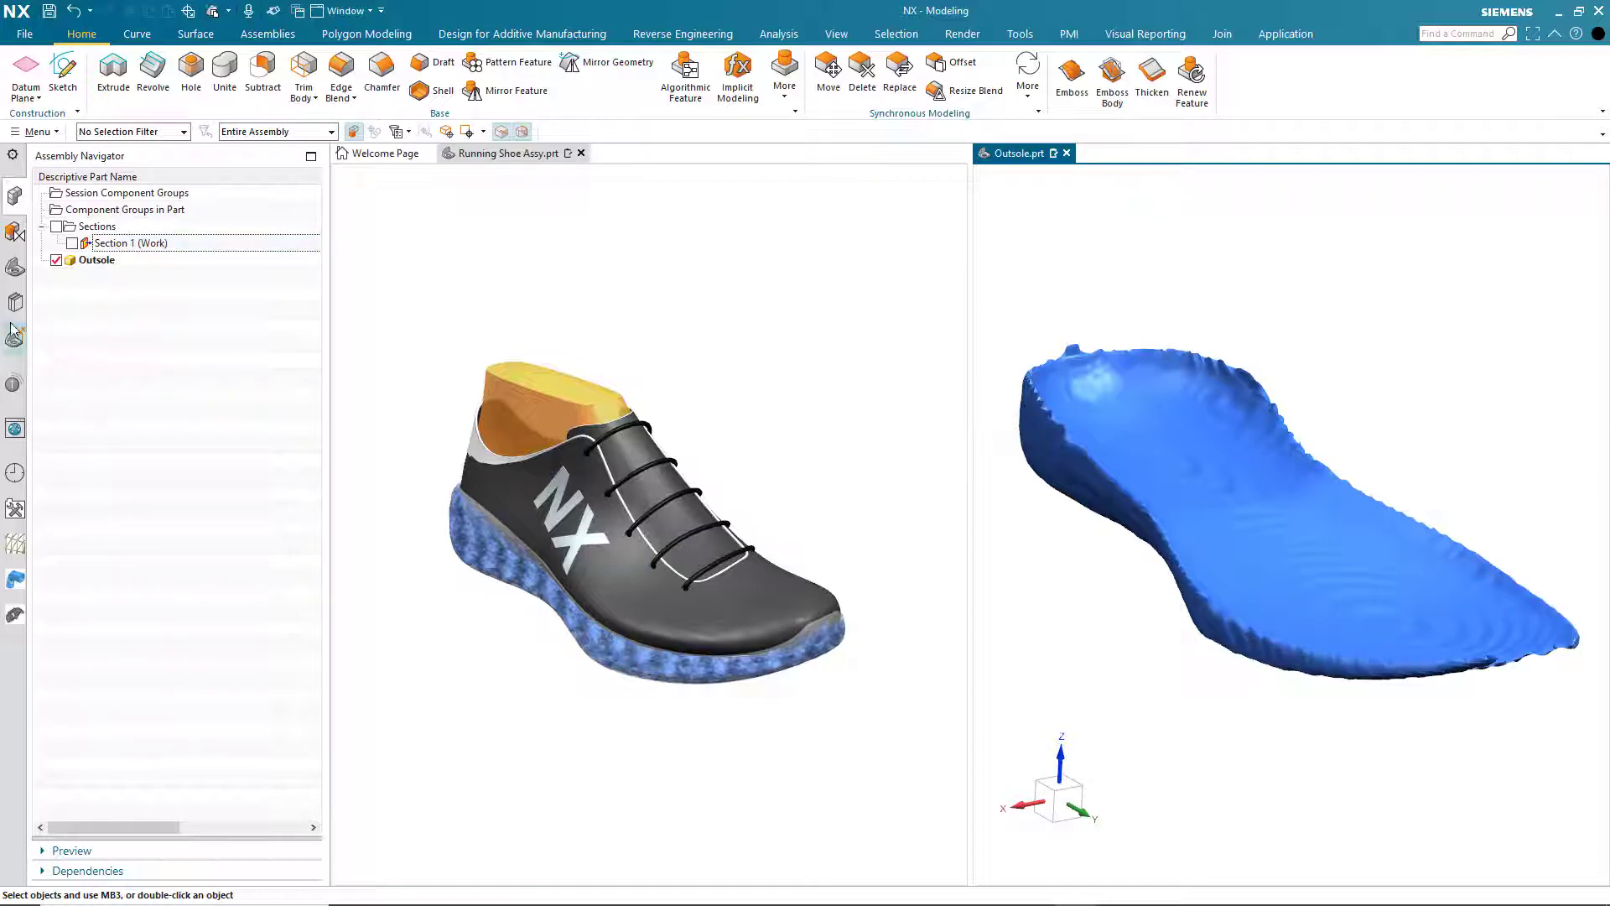
- Show the gyroid Implicit Model (96) and trim it with the extracted face, reversing the trim direction
click(18, 272)
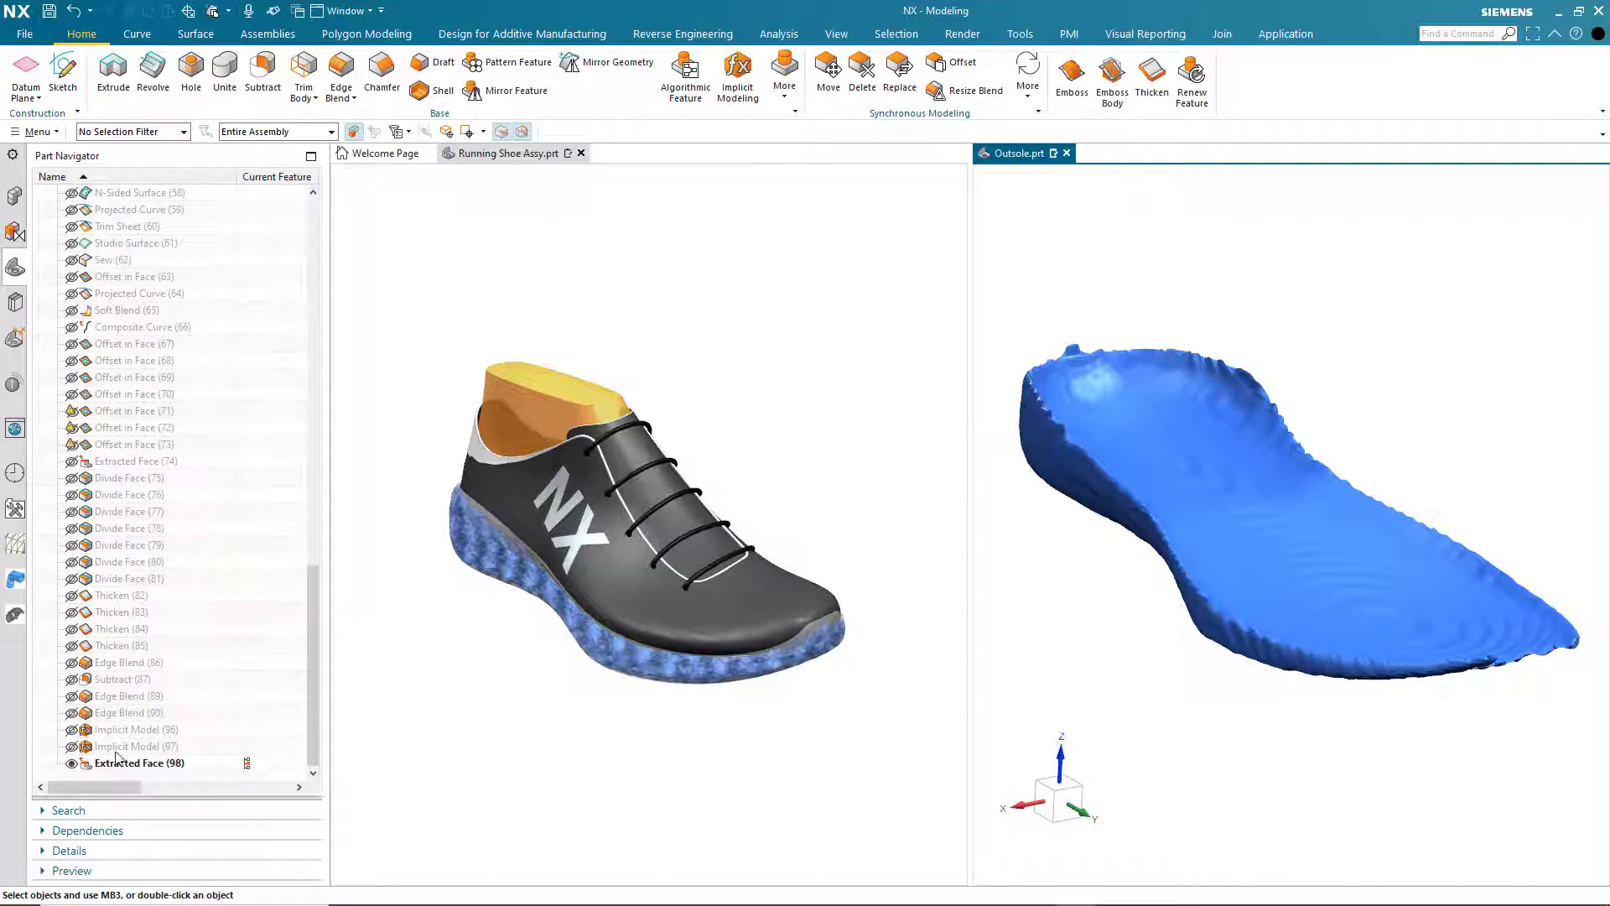
click(72, 731)
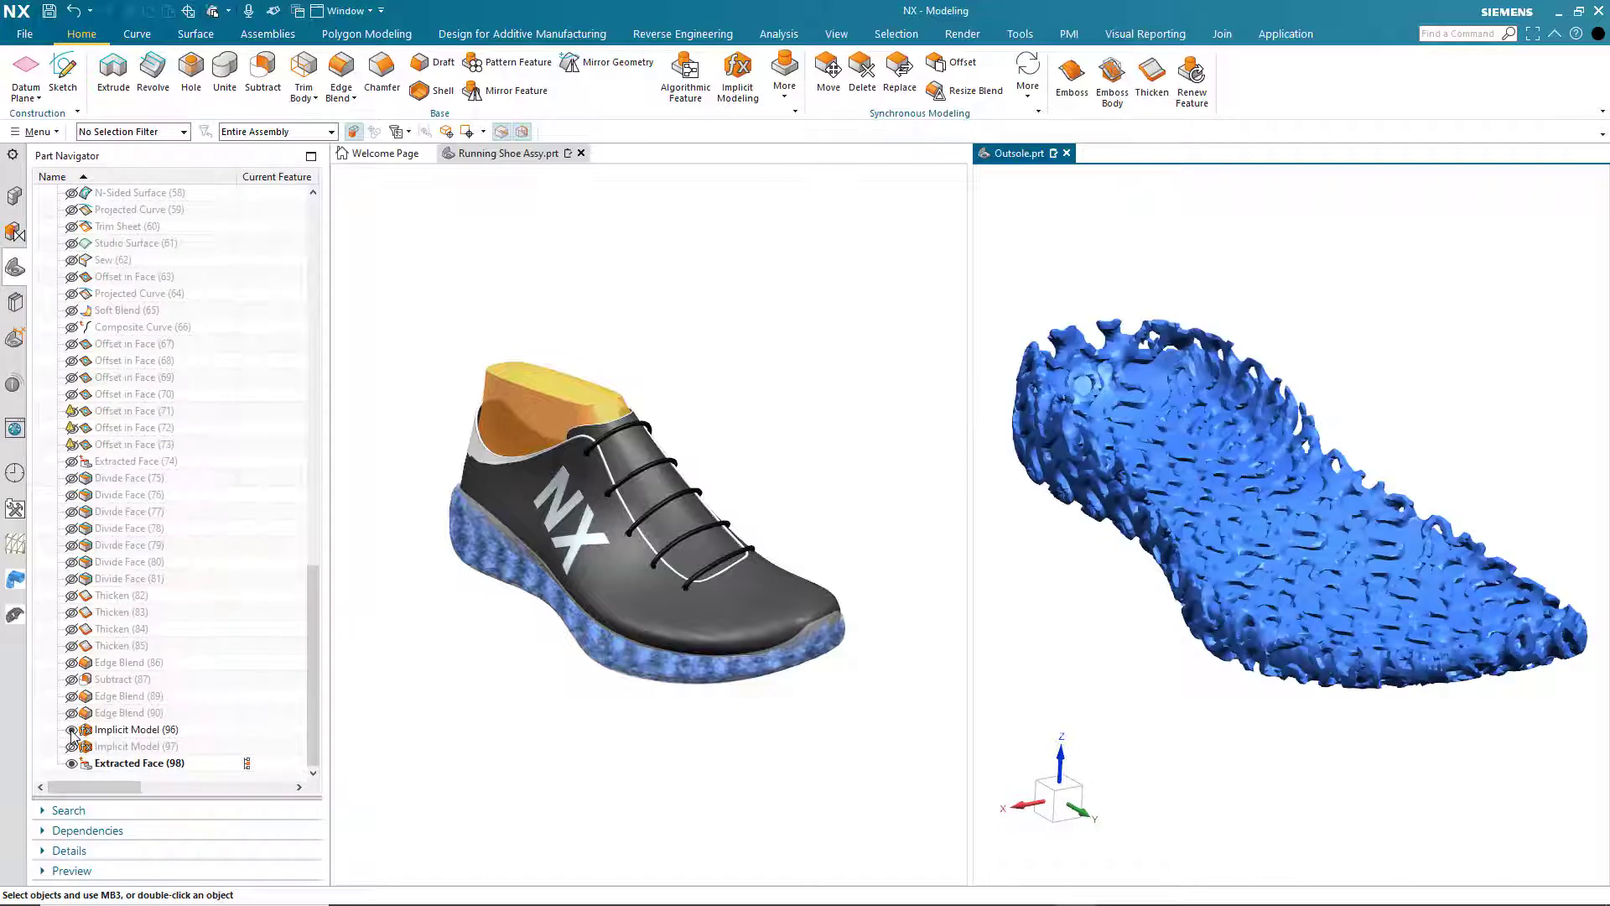
click(304, 67)
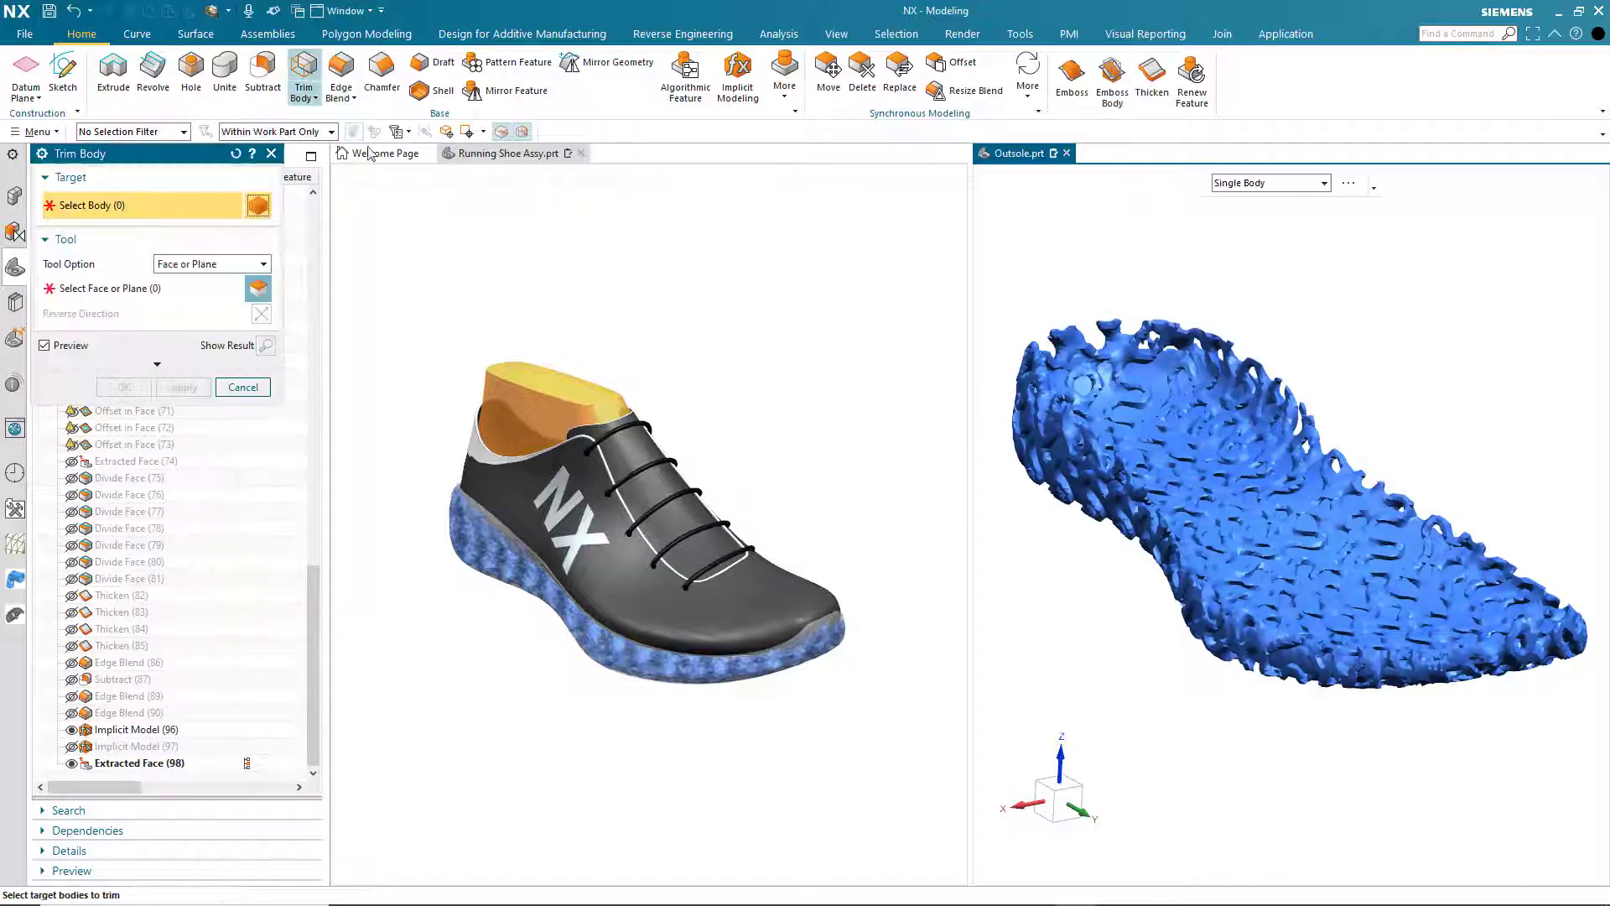
click(1143, 283)
click(1152, 369)
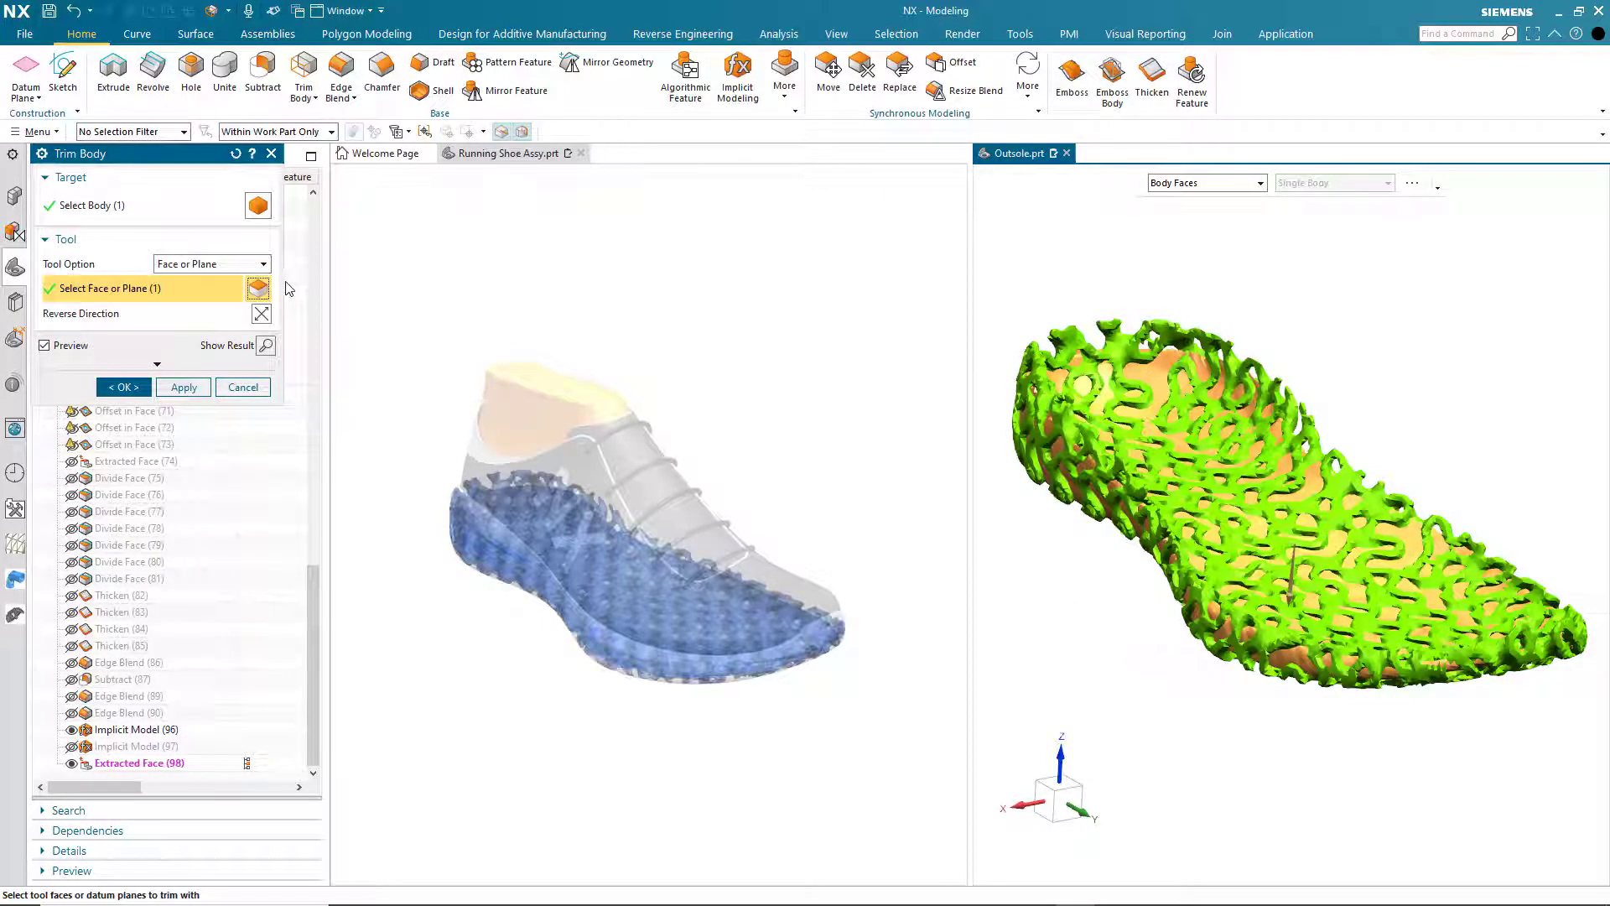
click(261, 316)
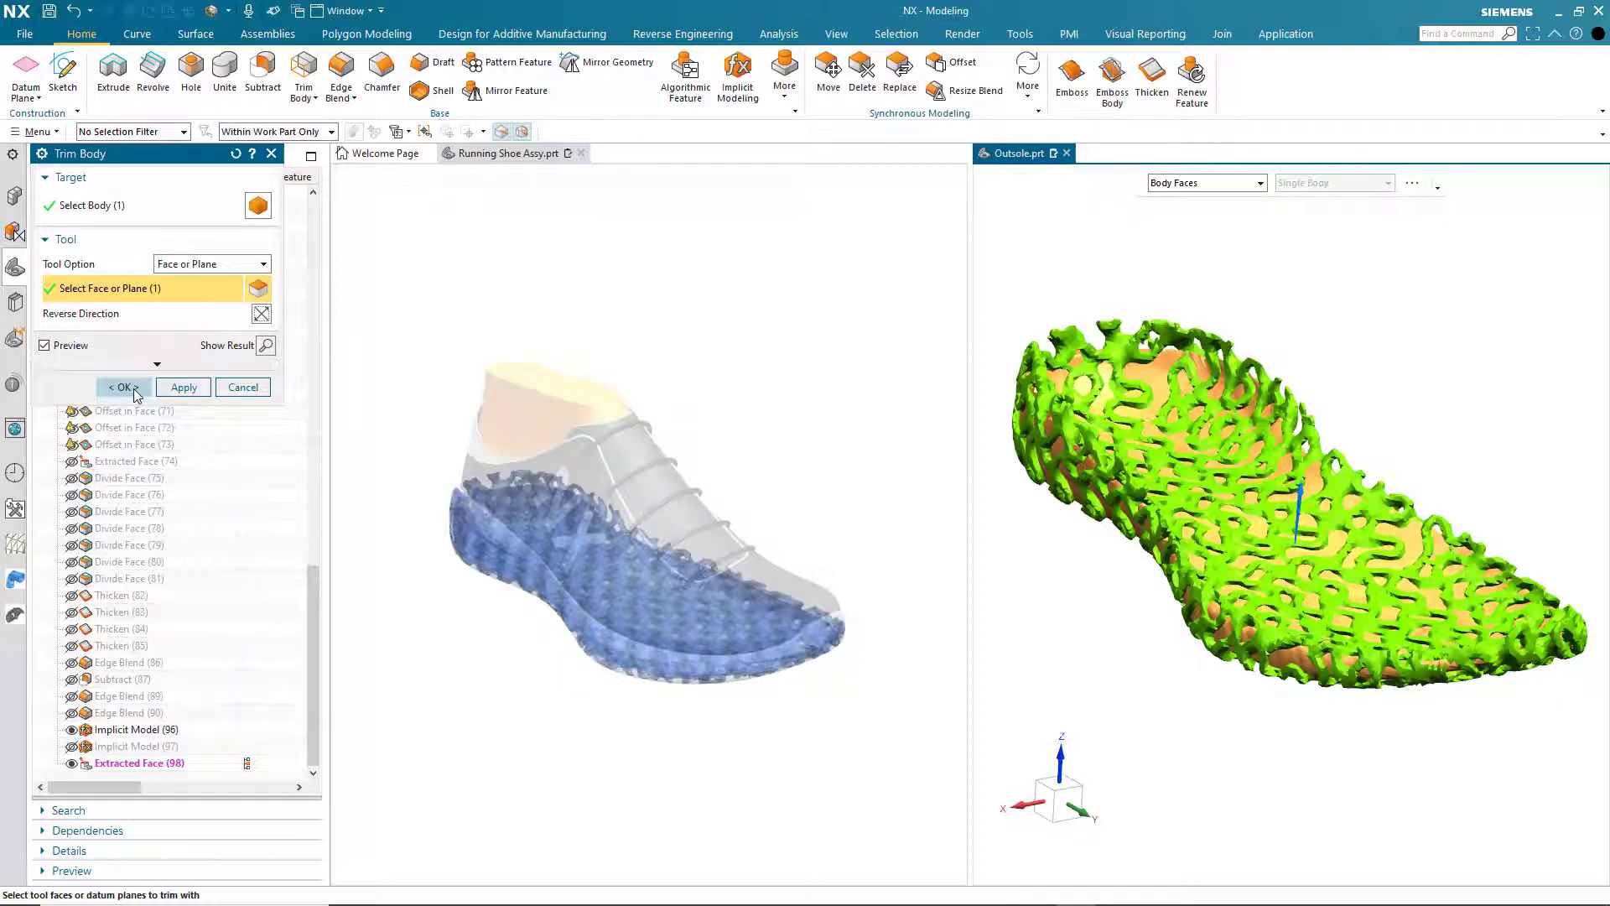
click(124, 388)
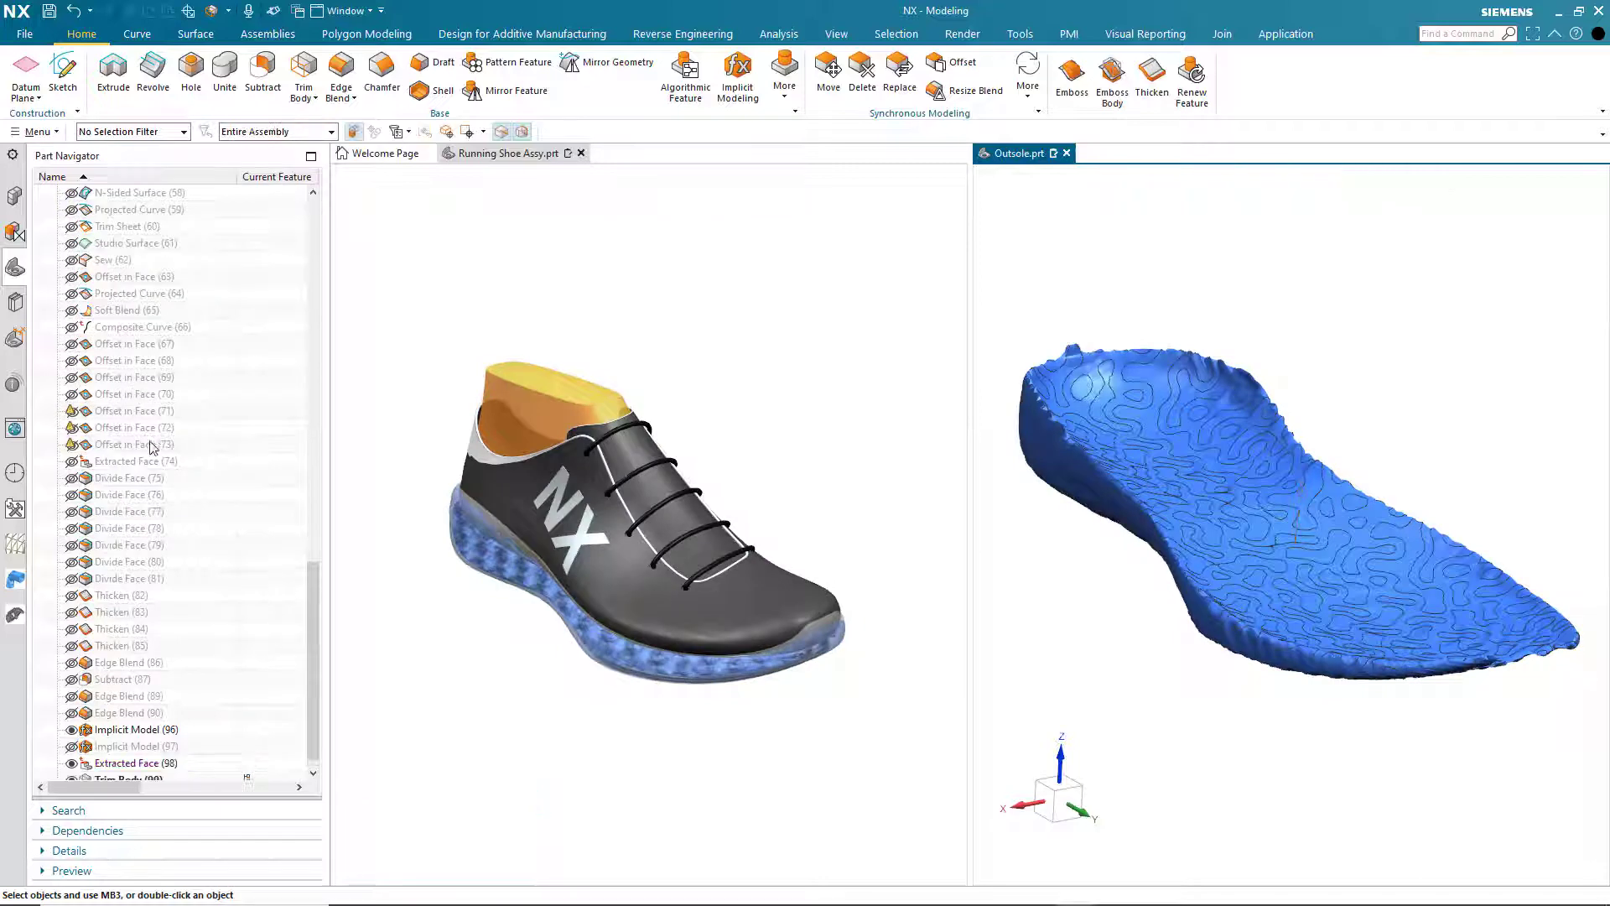
- Hide the Extracted Face (98) and examine the trimmed gyroid lattice on its own
drag(316, 647, 317, 703)
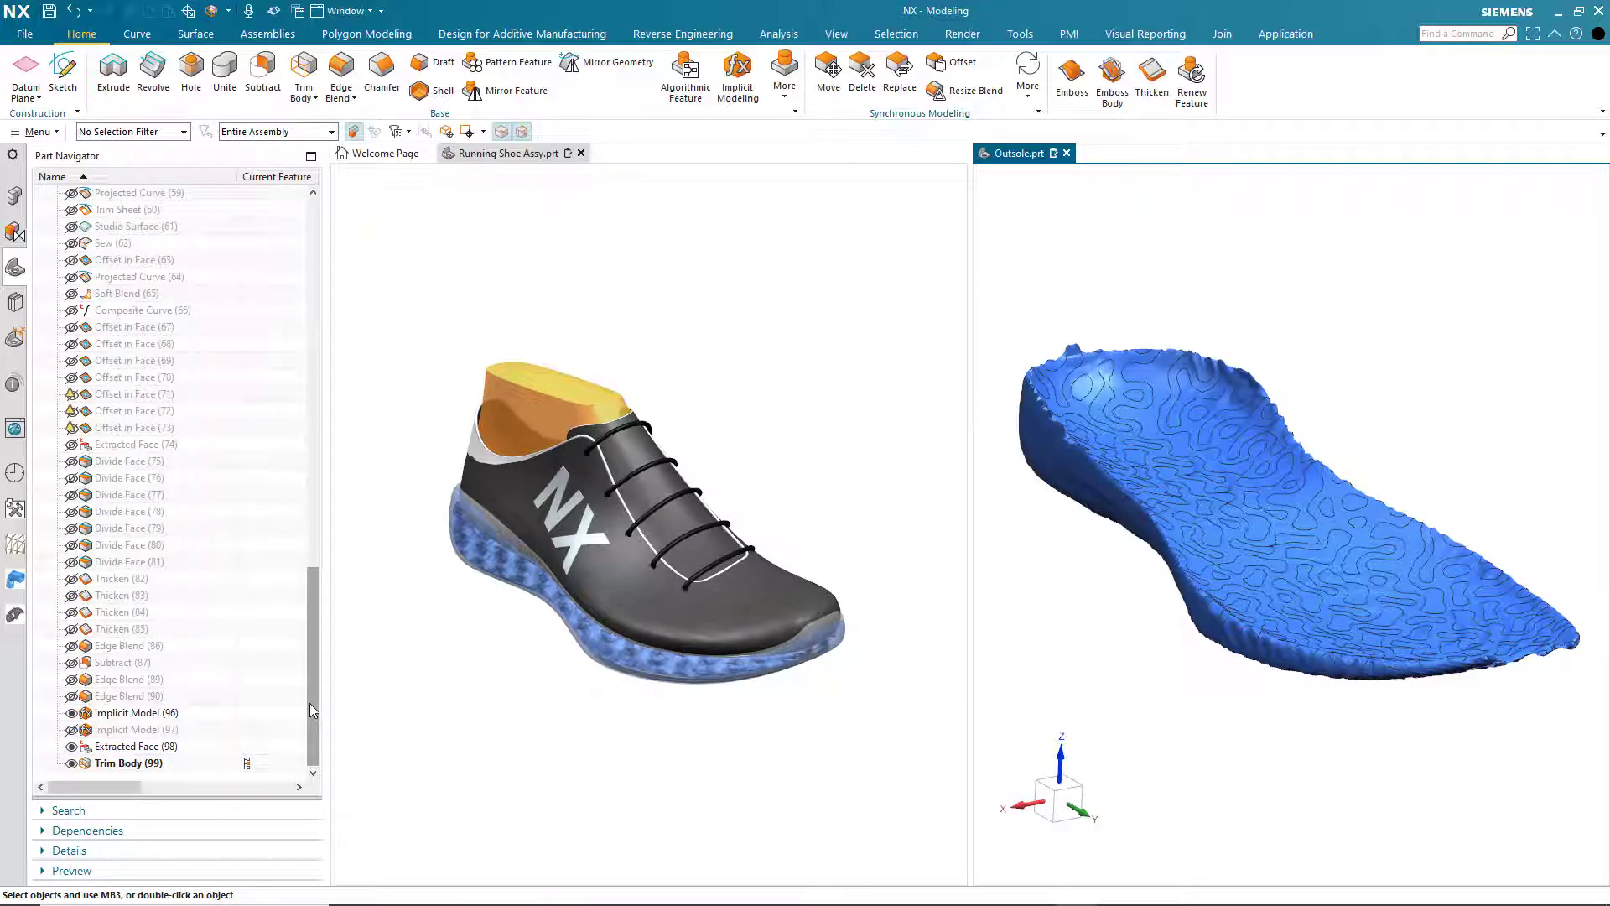
click(72, 747)
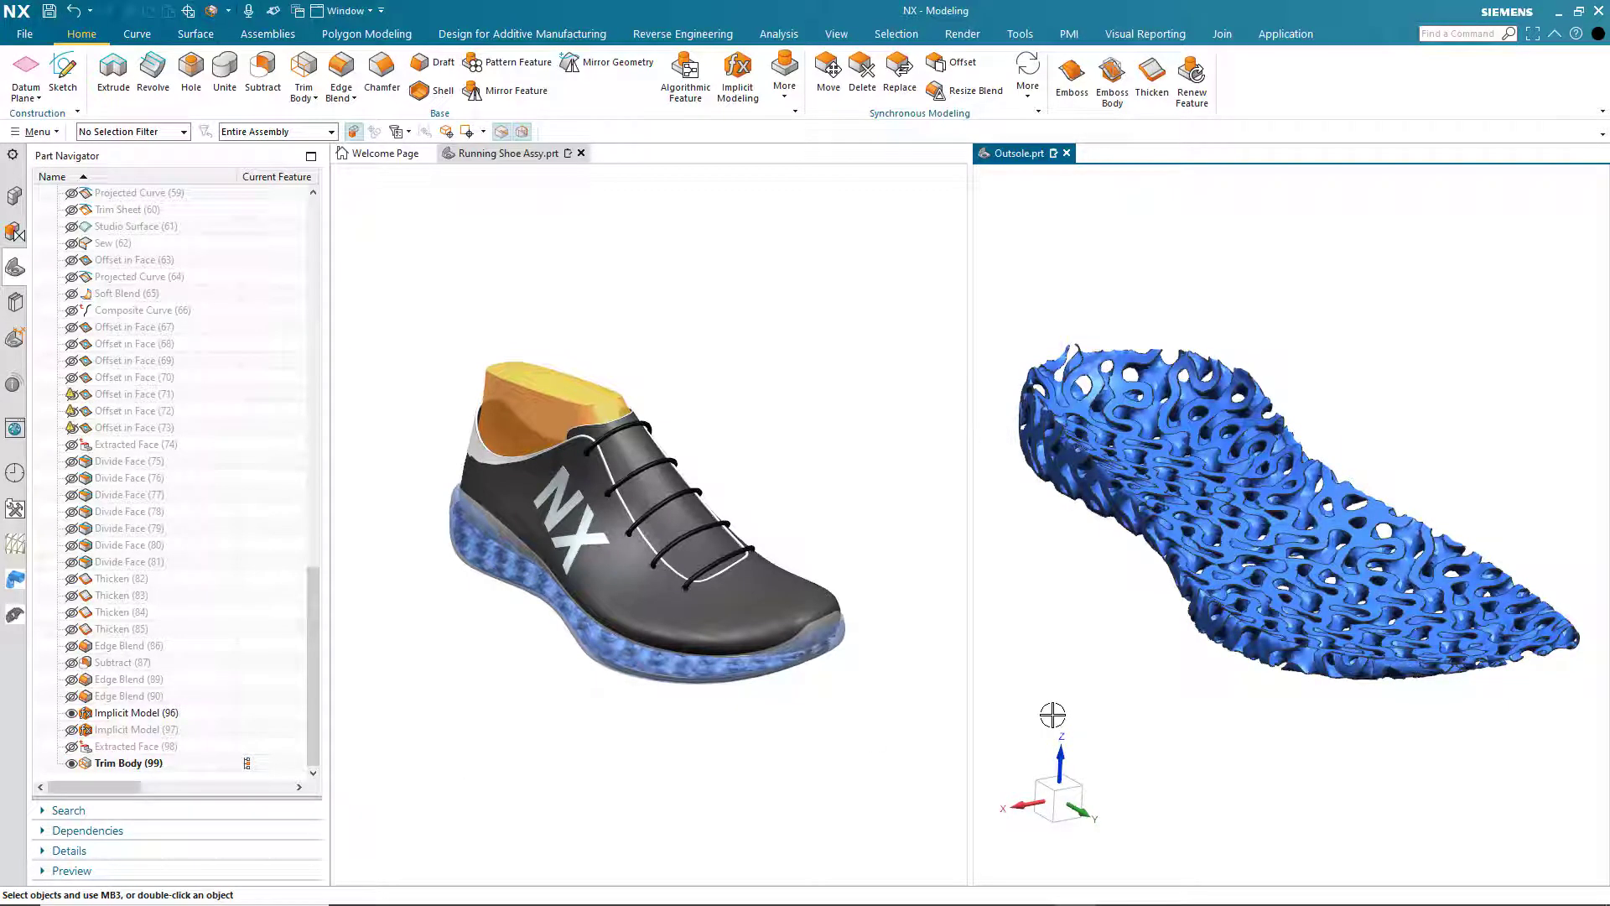
middle_drag(1052, 715, 1052, 715)
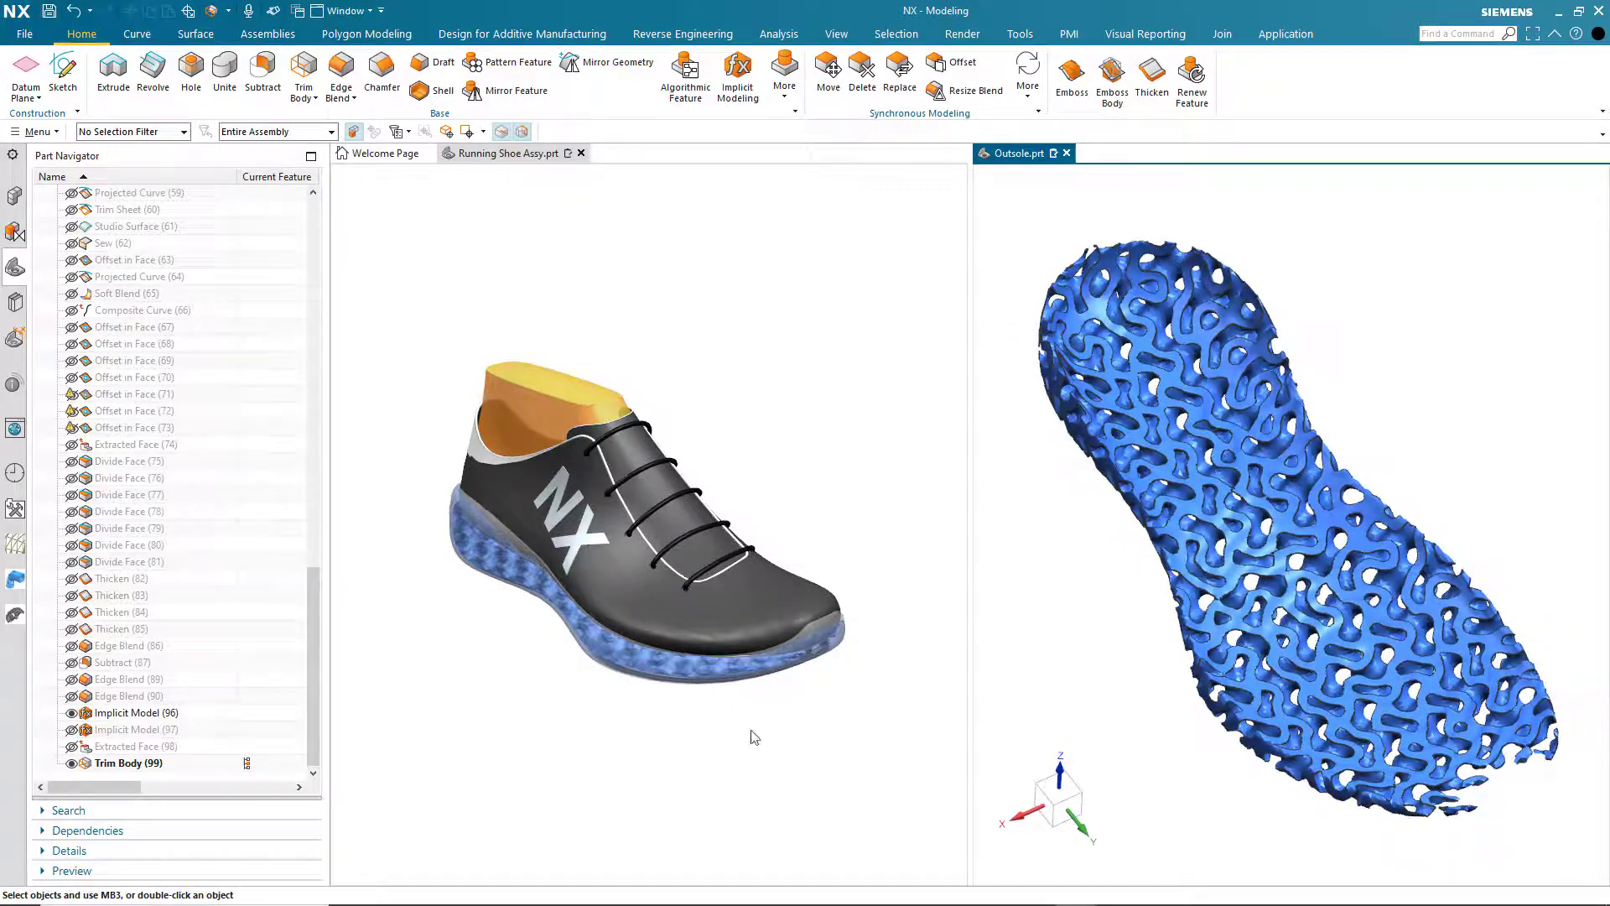
- Hide the trimmed lattice, then show the extracted face and the original outsole solid body again
click(71, 763)
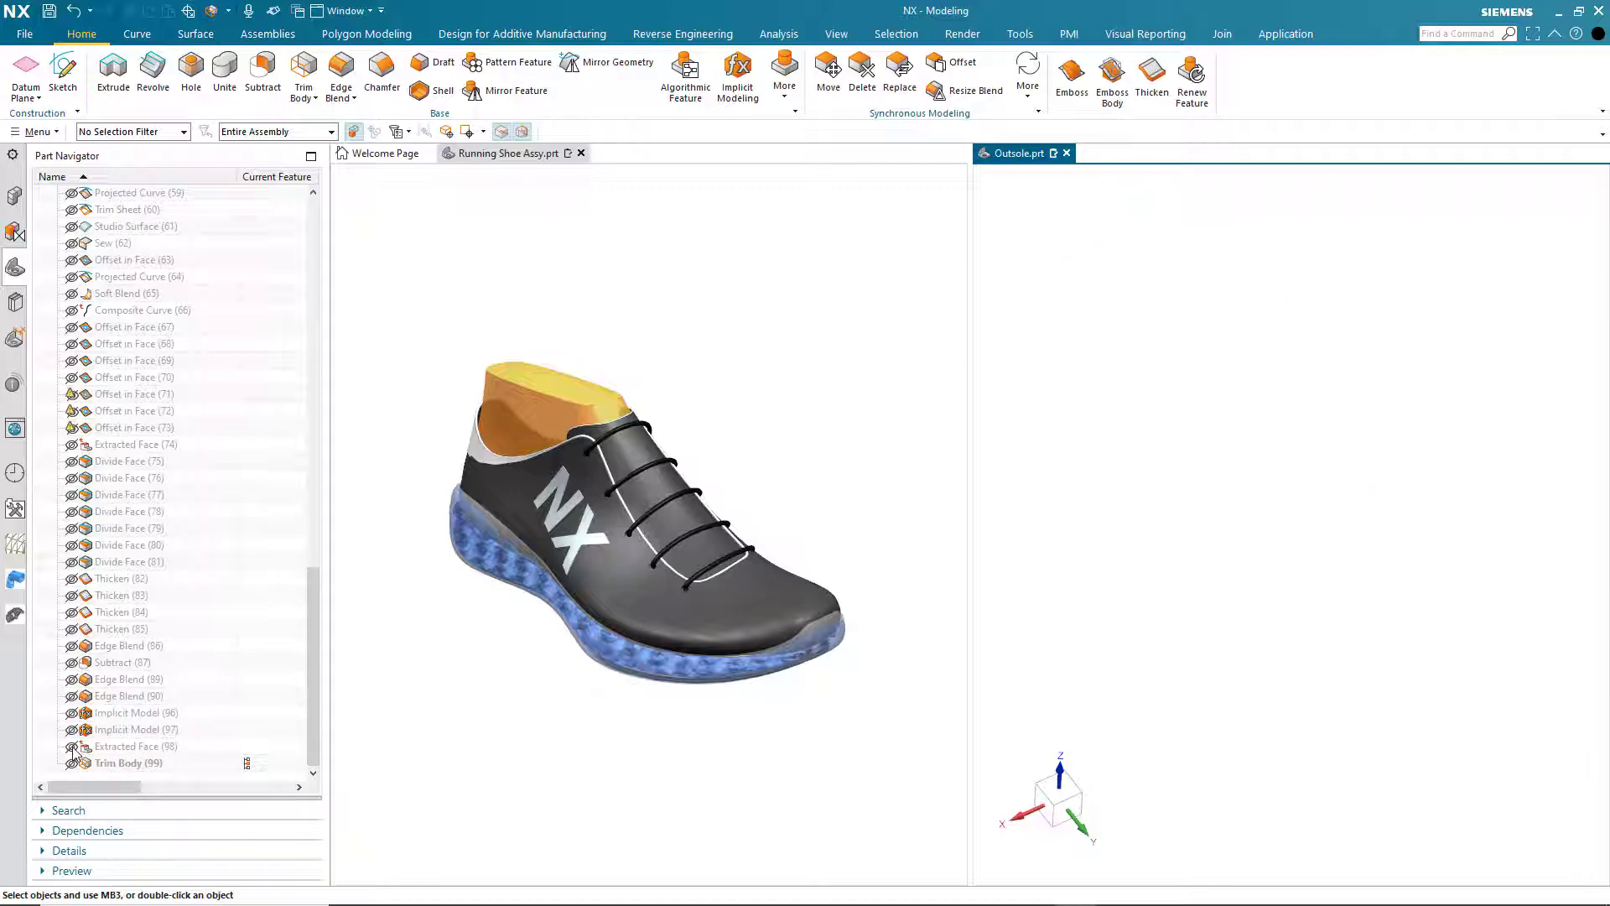
click(72, 747)
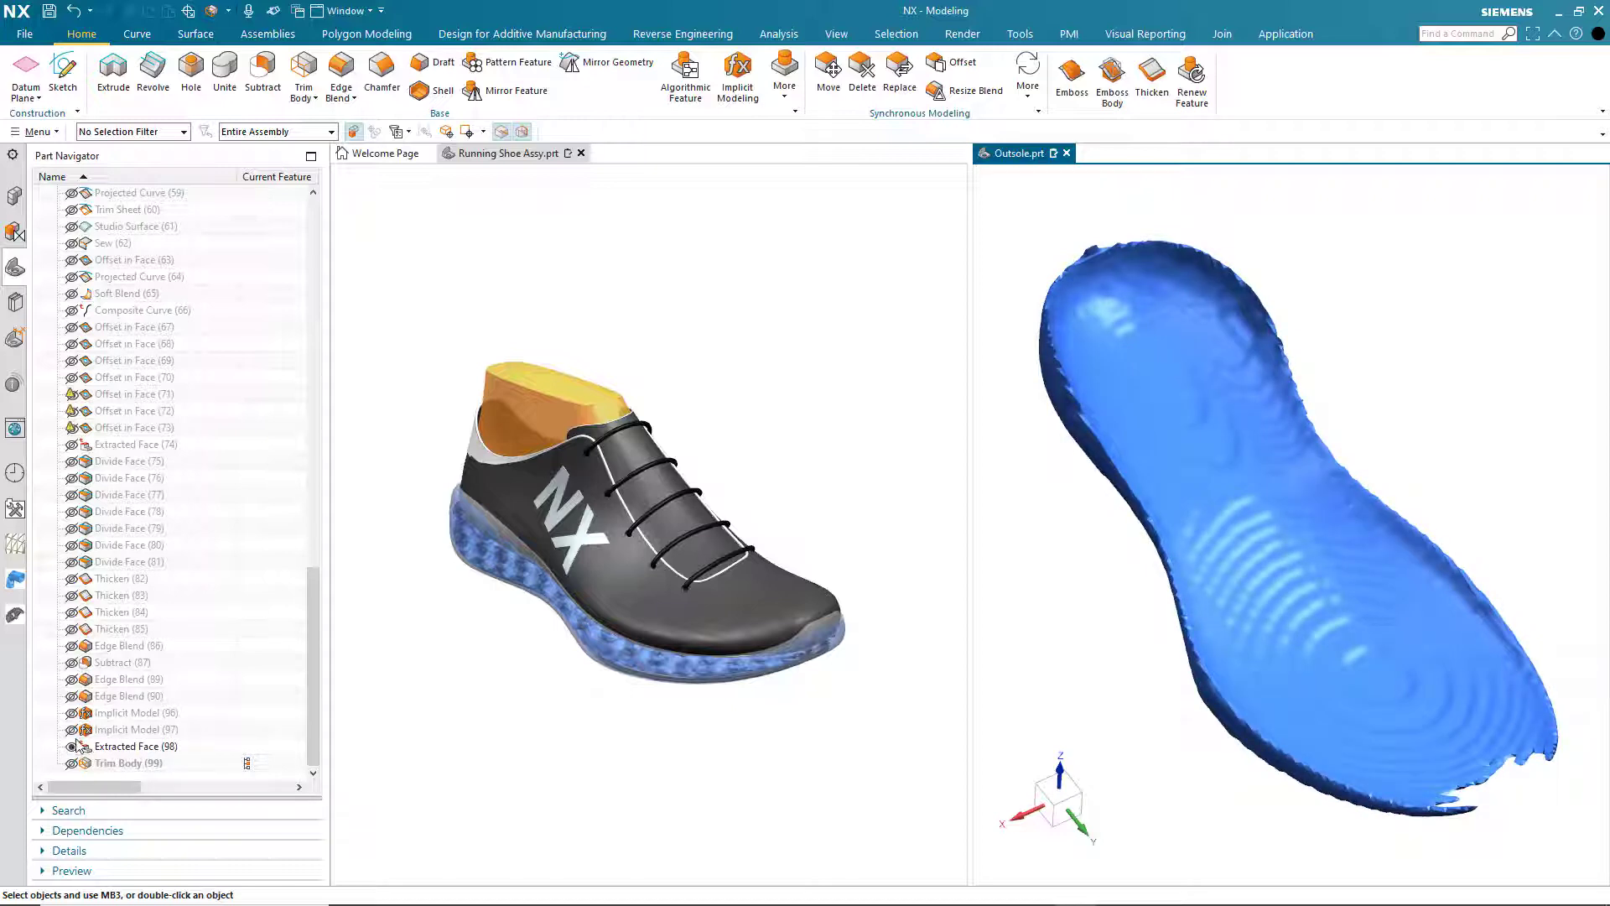
click(72, 697)
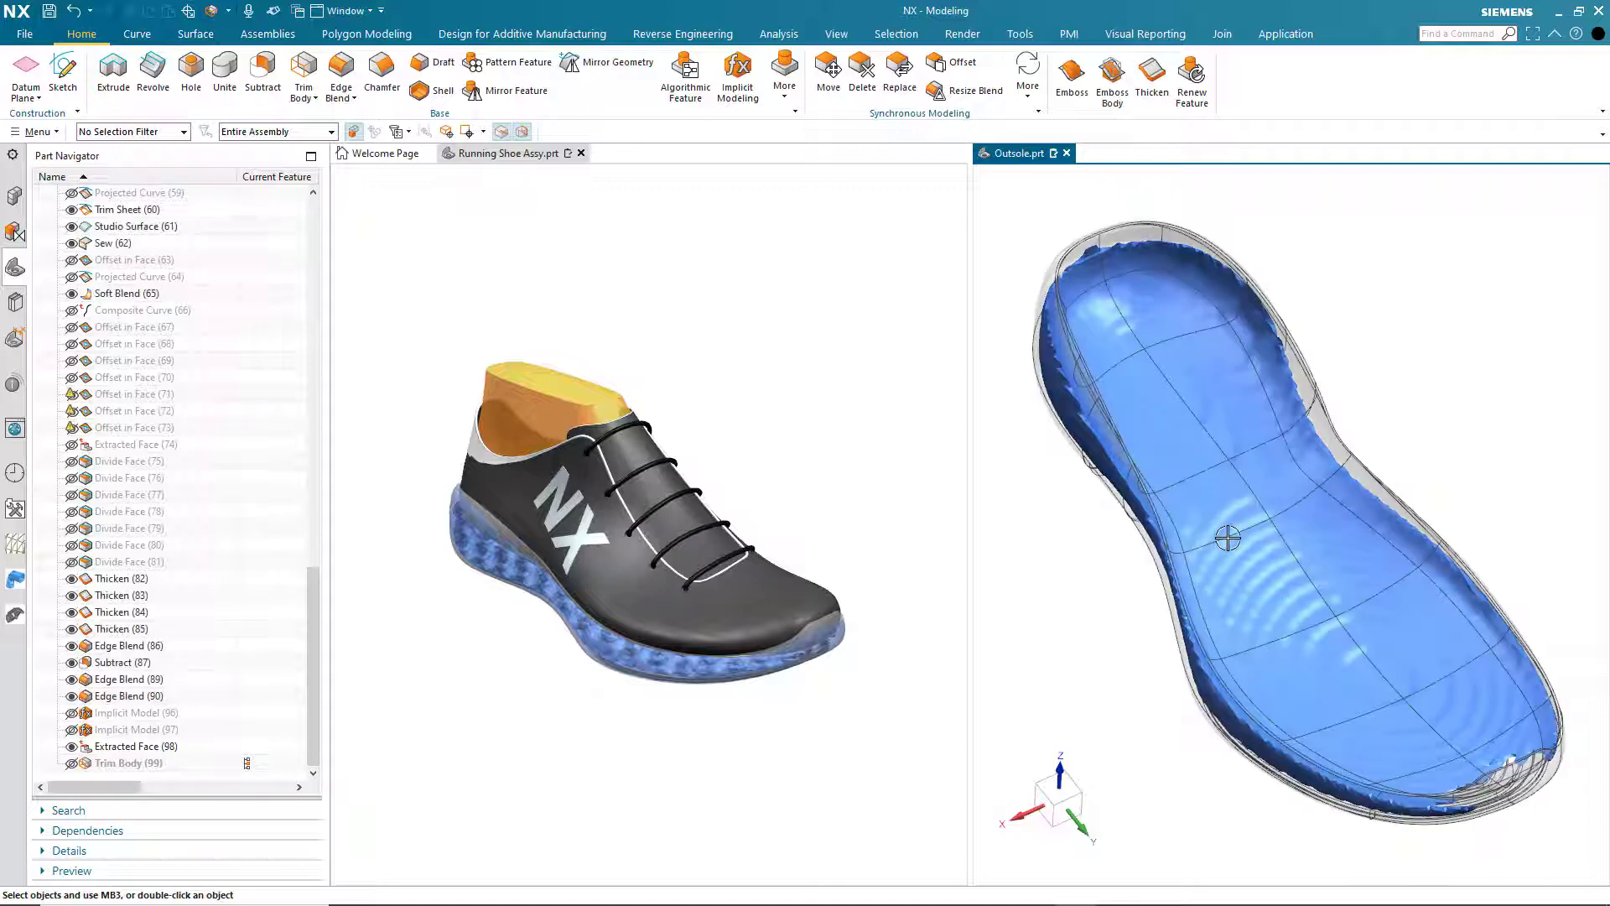
middle_drag(1222, 532, 1020, 195)
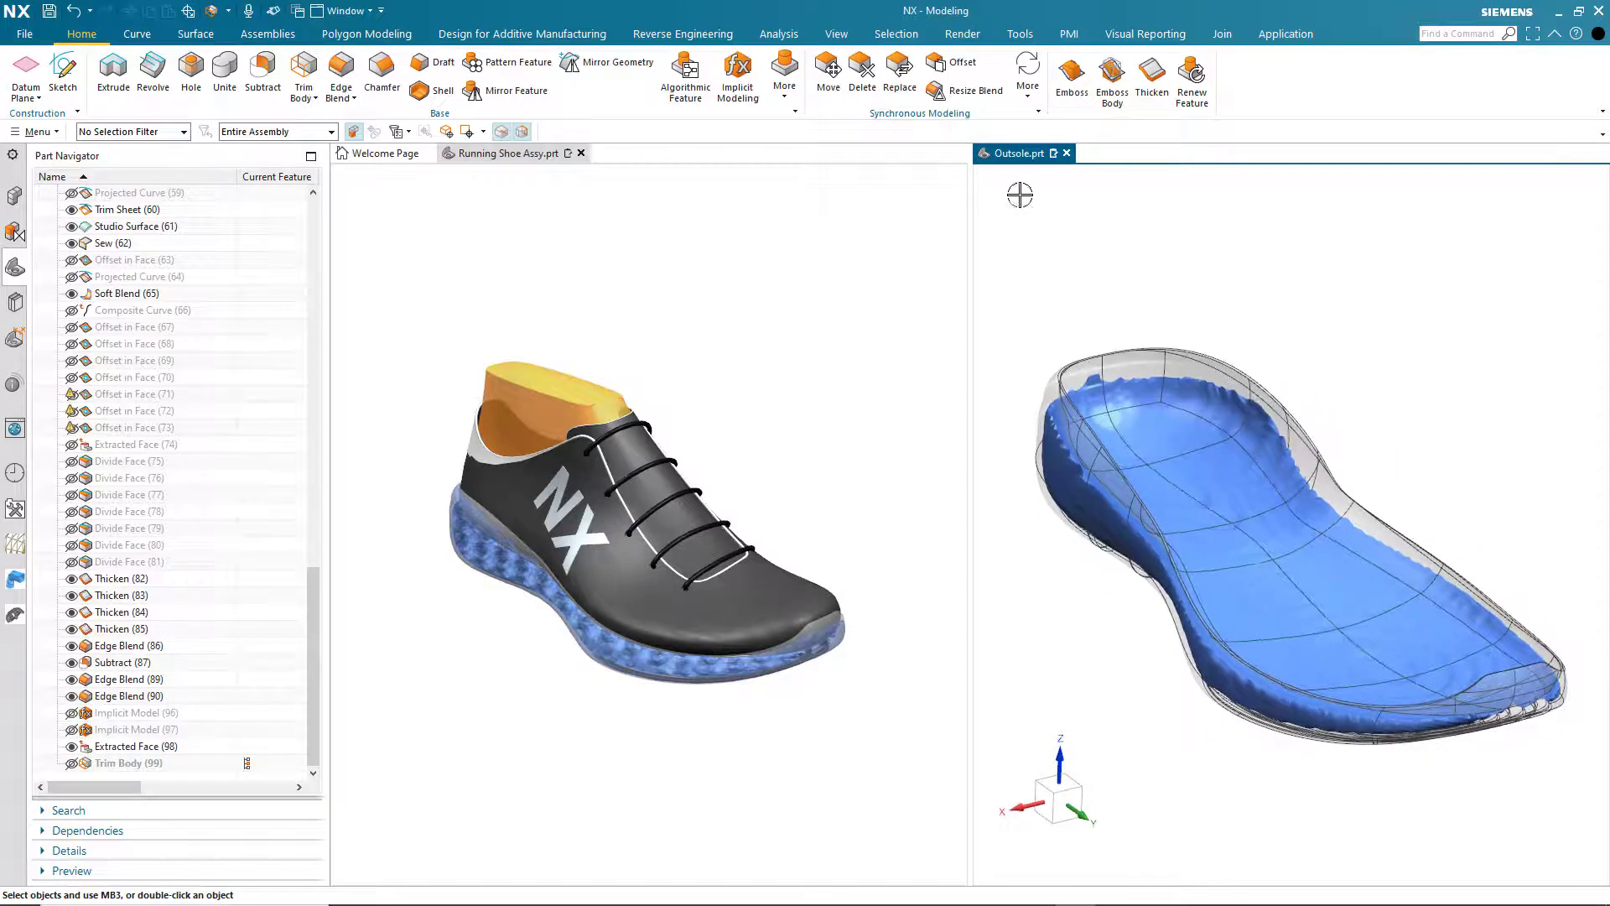
- Trim the original outsole solid body with the extracted face, using the Face or Plane tool option
click(302, 67)
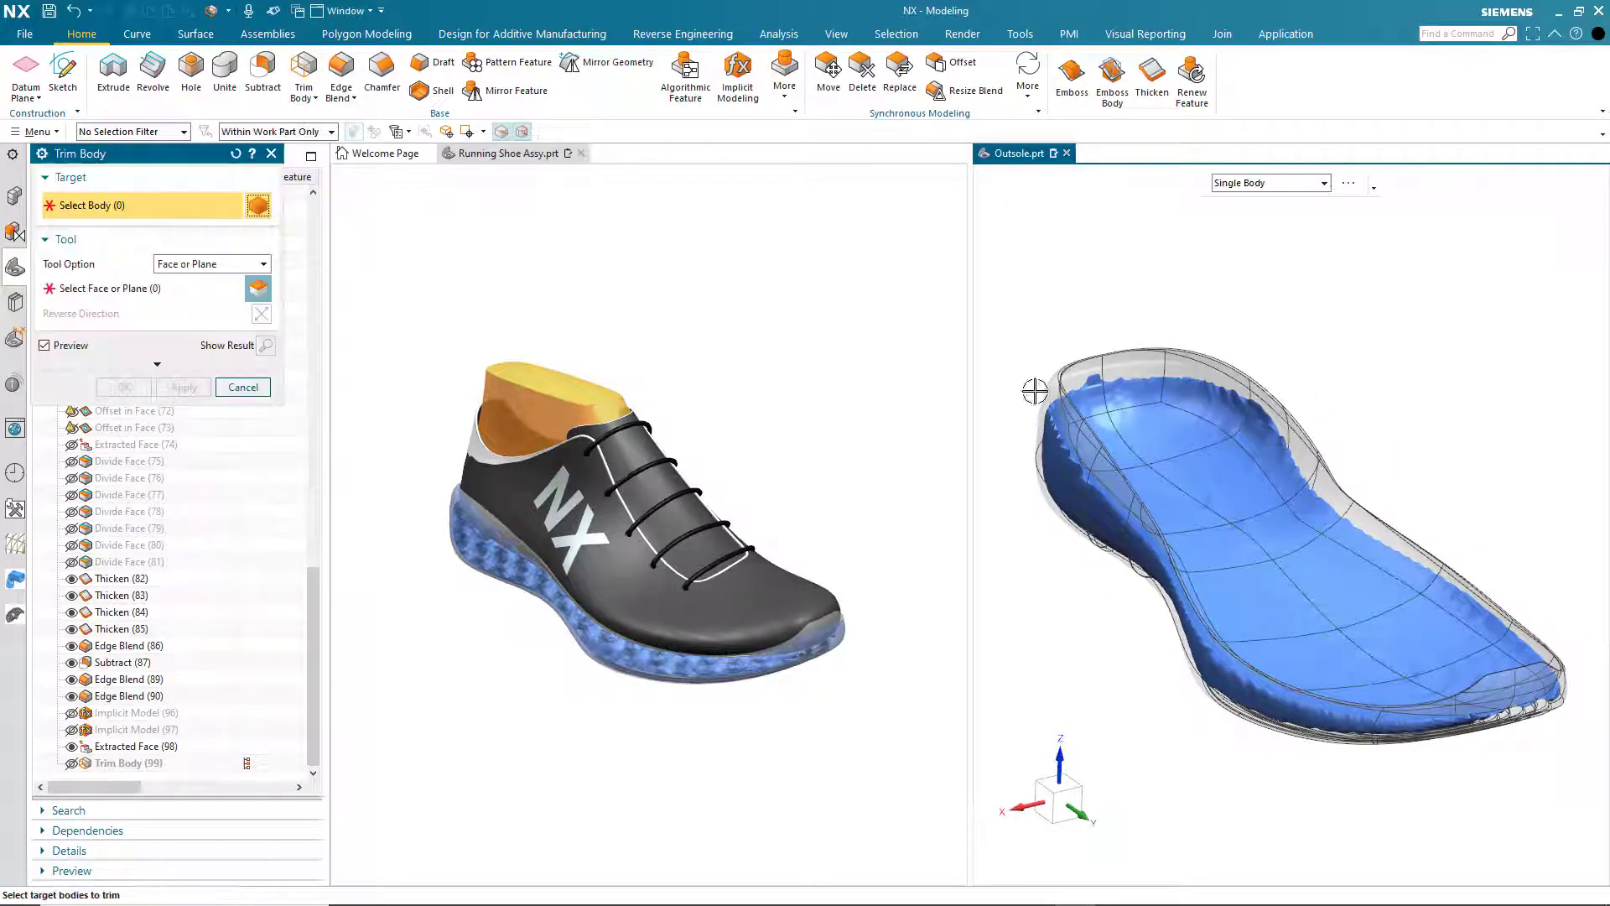
click(1219, 326)
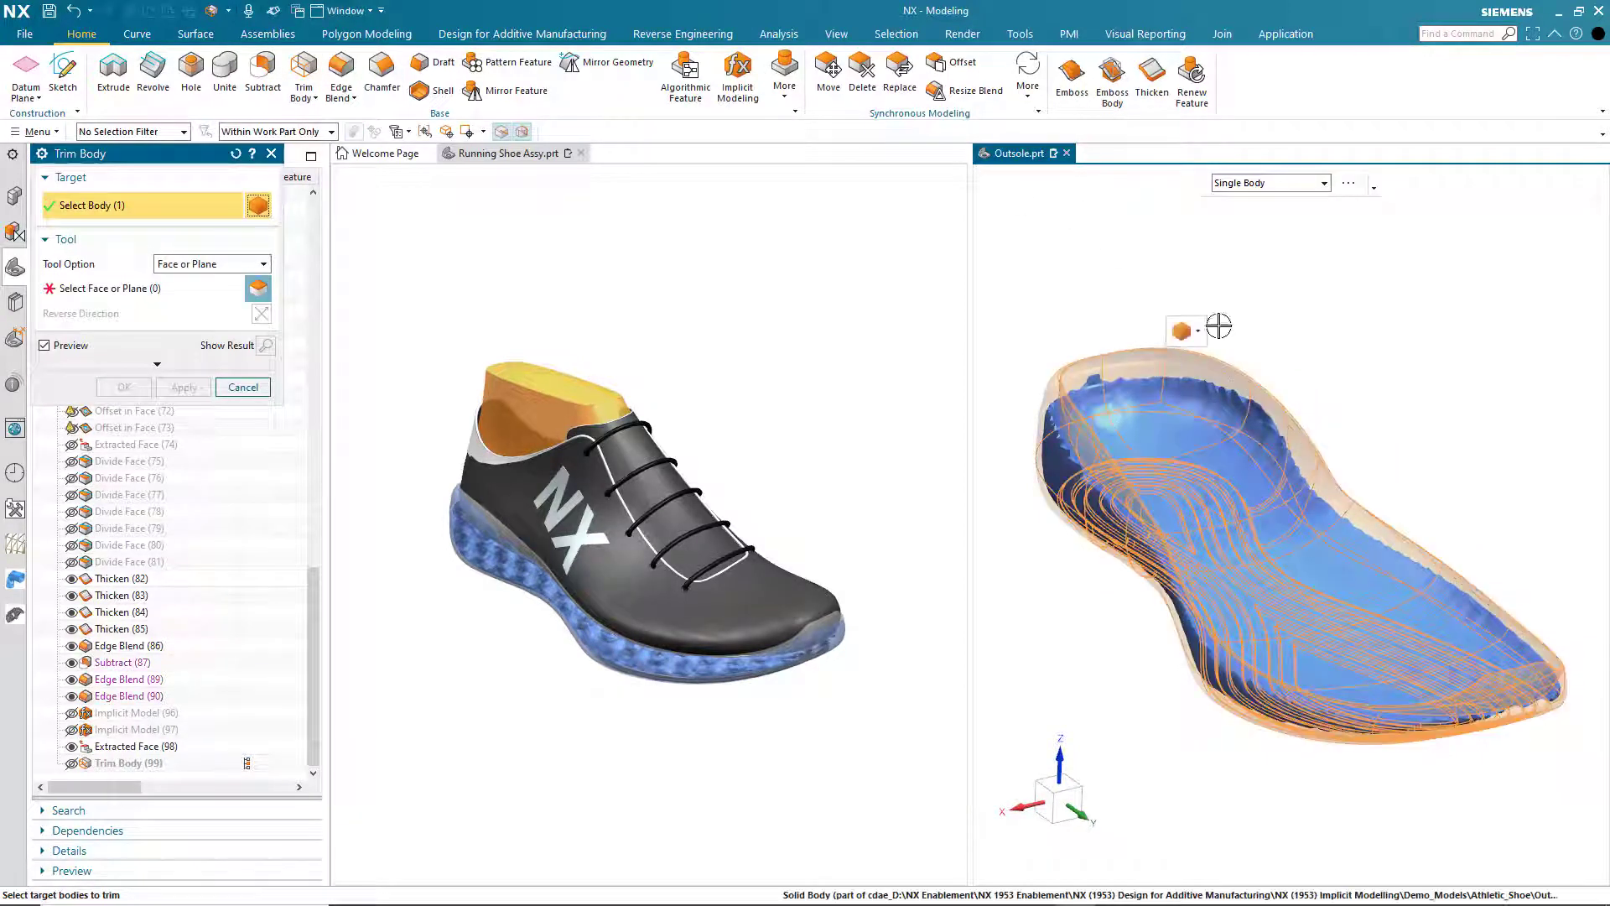
middle_click(1264, 295)
click(1220, 404)
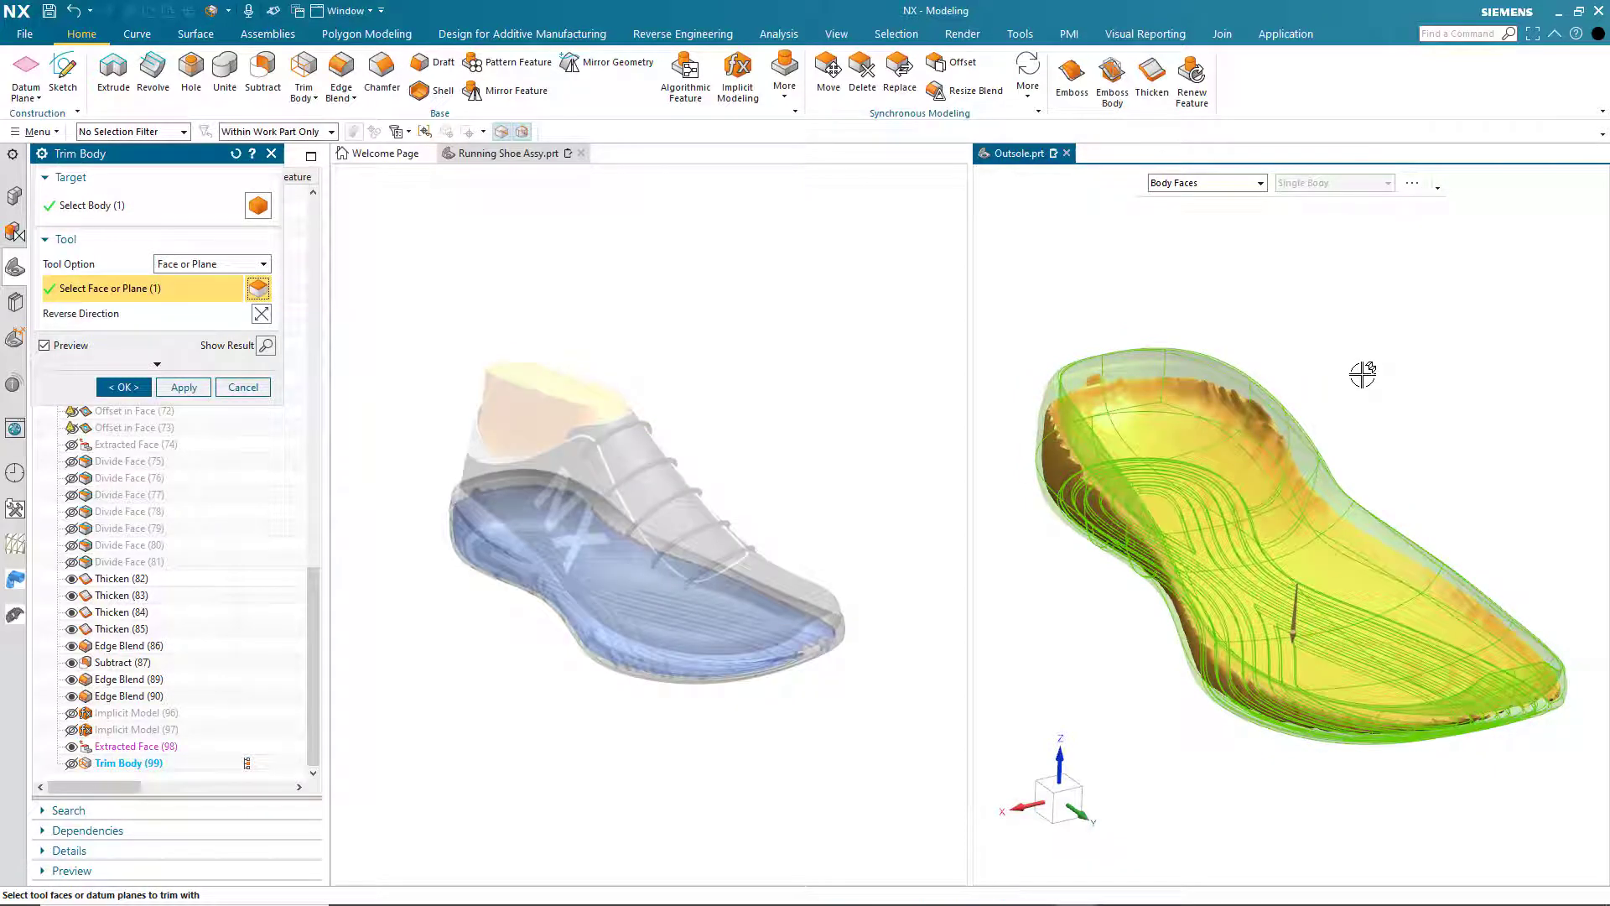
click(207, 386)
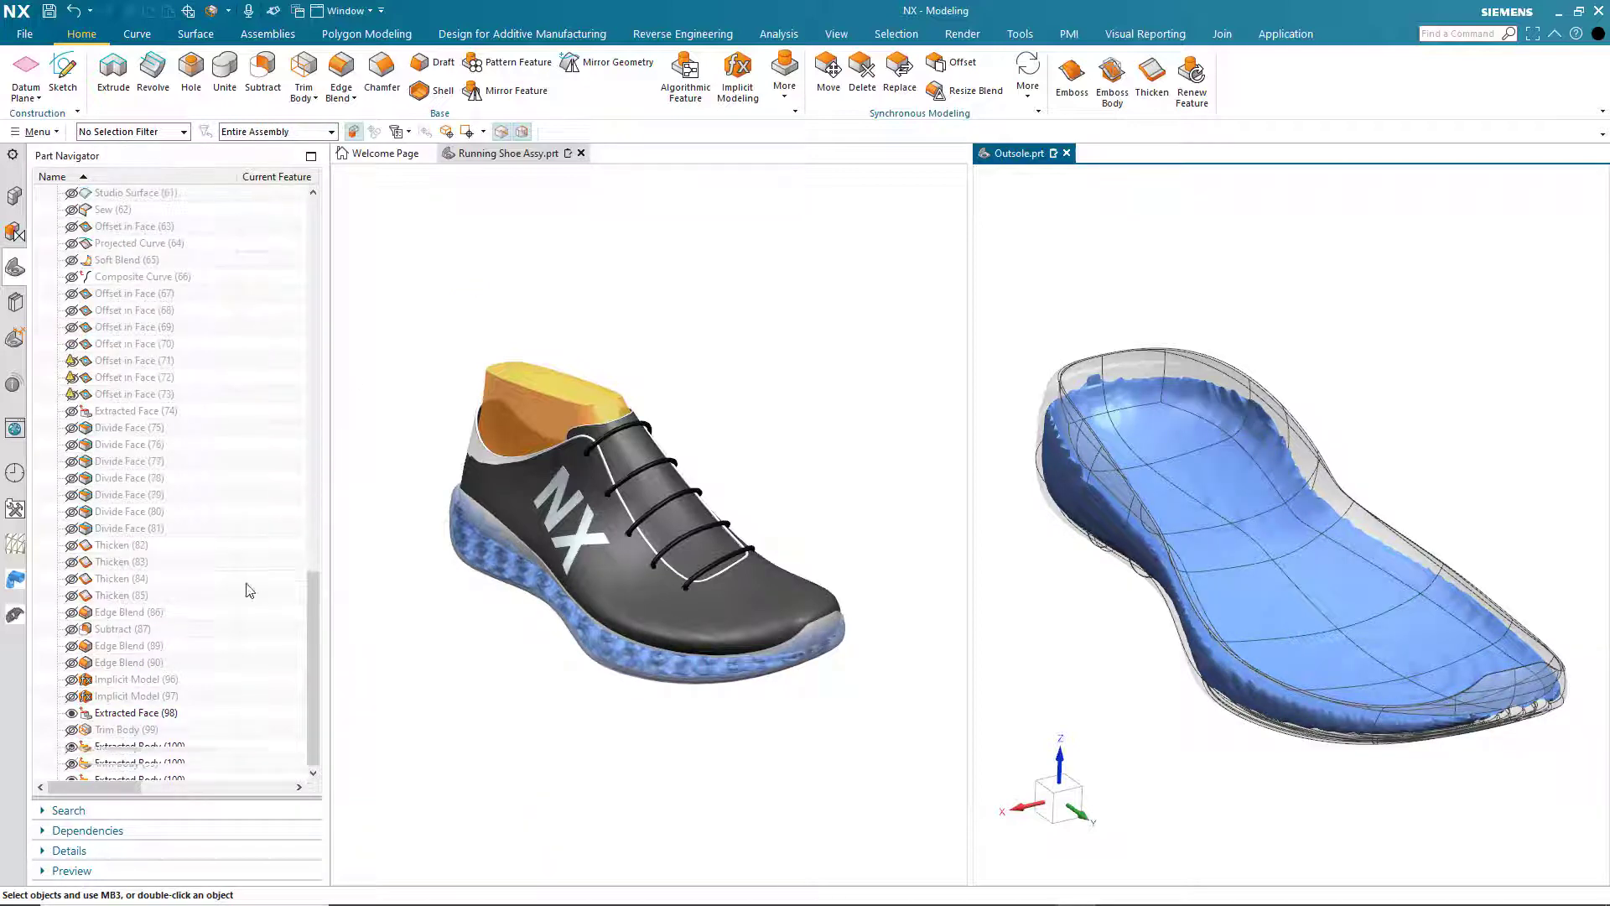
- Hide the extracted face and clip the trimmed outsole body with Section 1
click(71, 714)
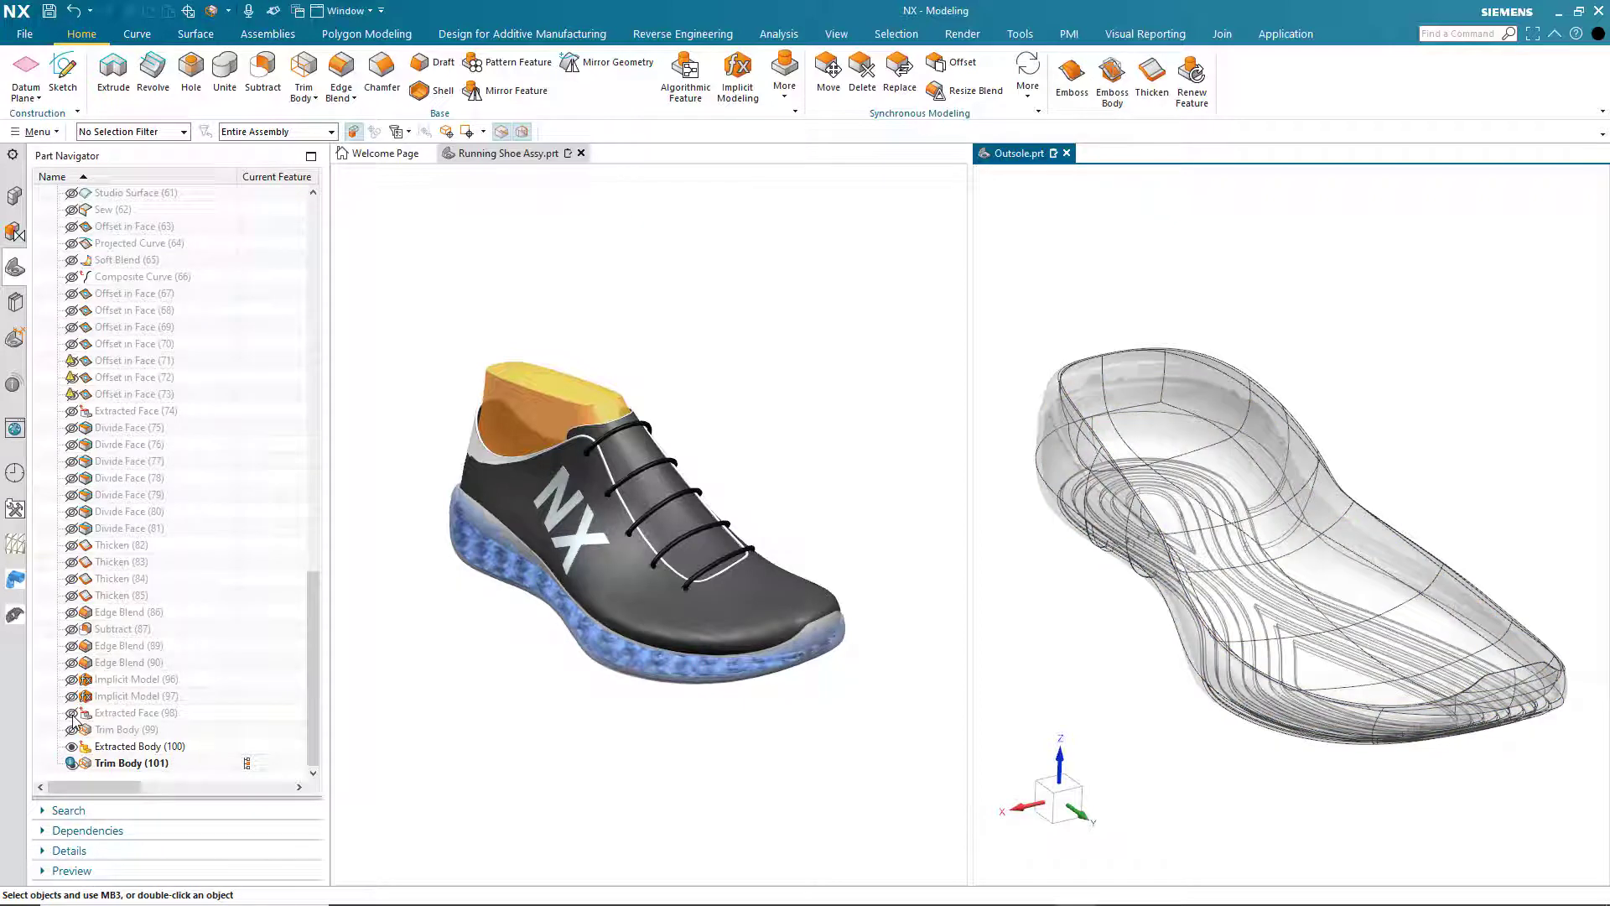
click(13, 198)
click(109, 244)
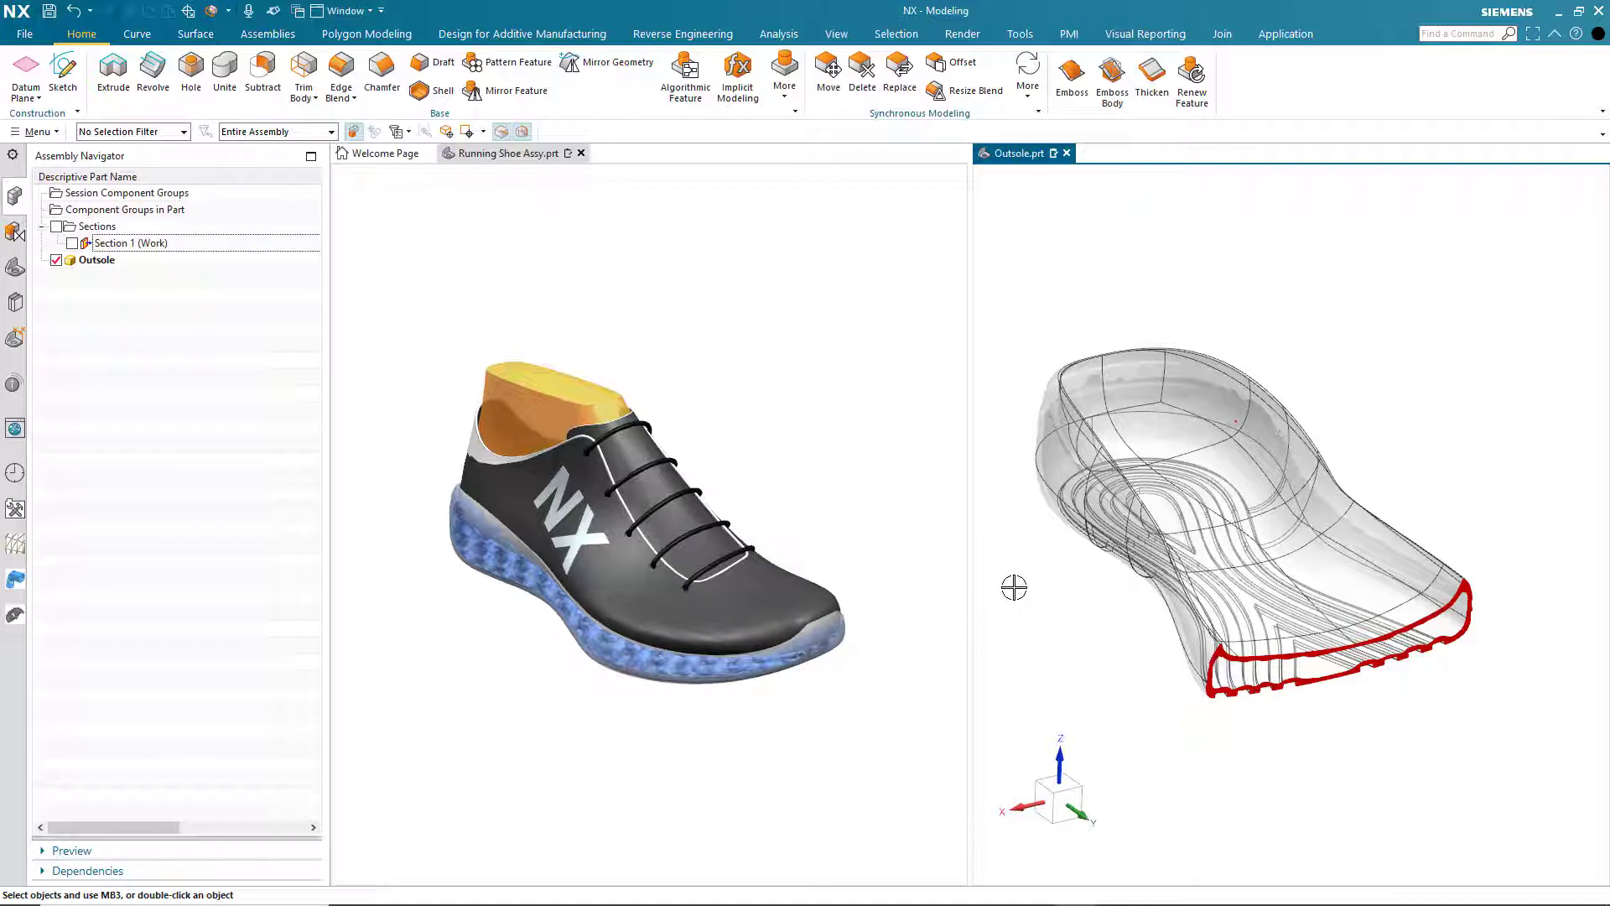
- Turn off the Section 1 clipping and show the trimmed gyroid lattice, Trim Body (99), together with the hollowed outsole body
double_click(120, 246)
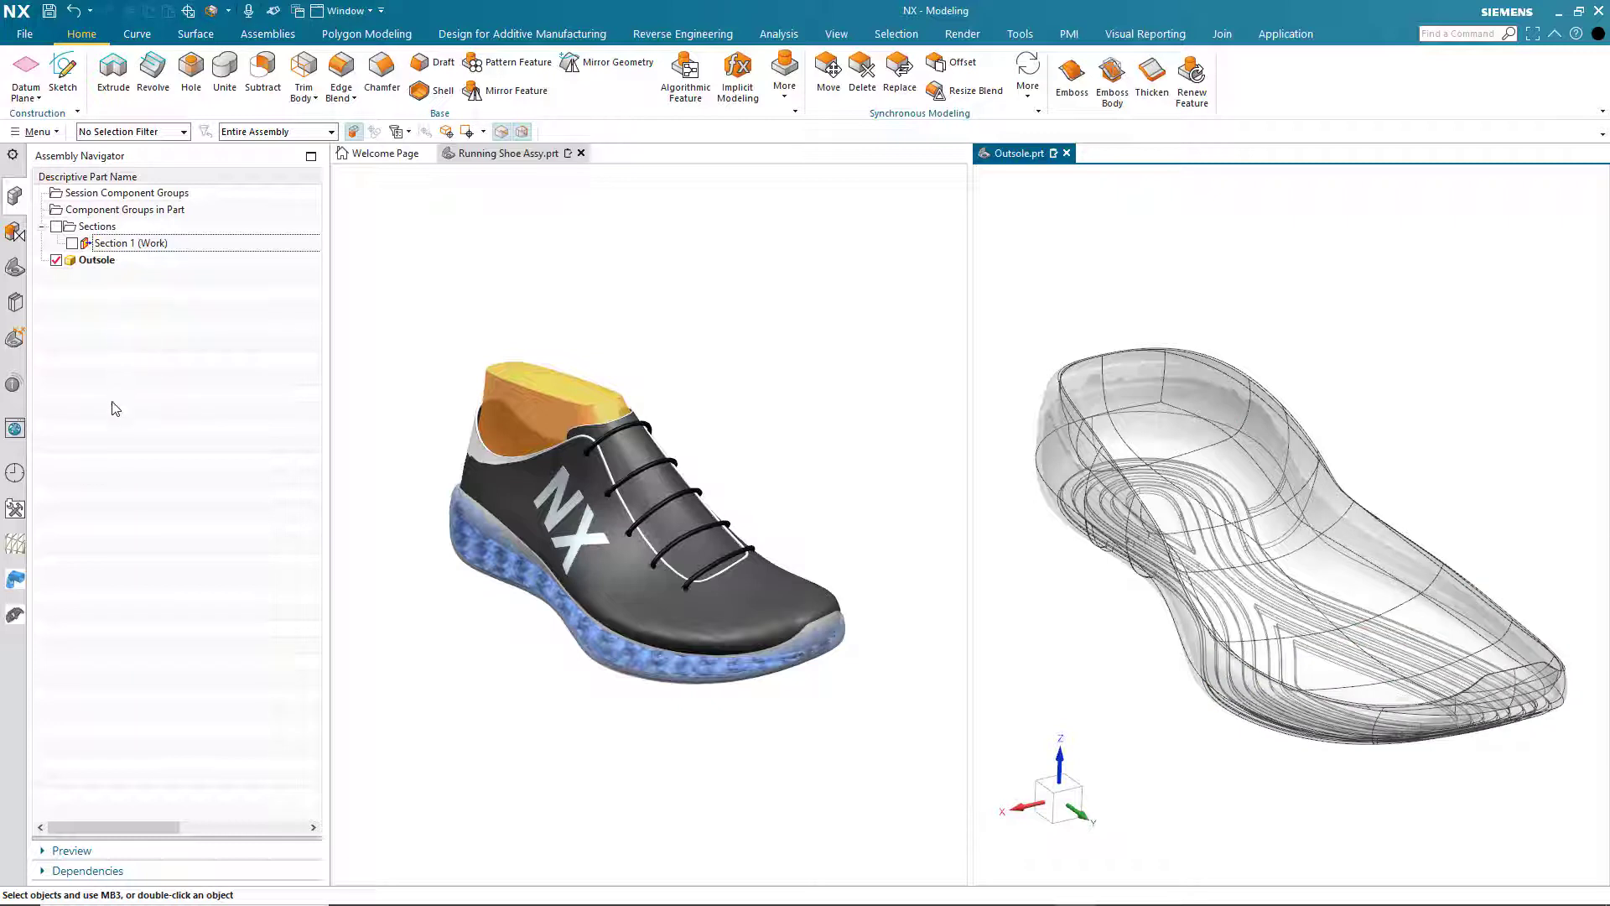
click(14, 267)
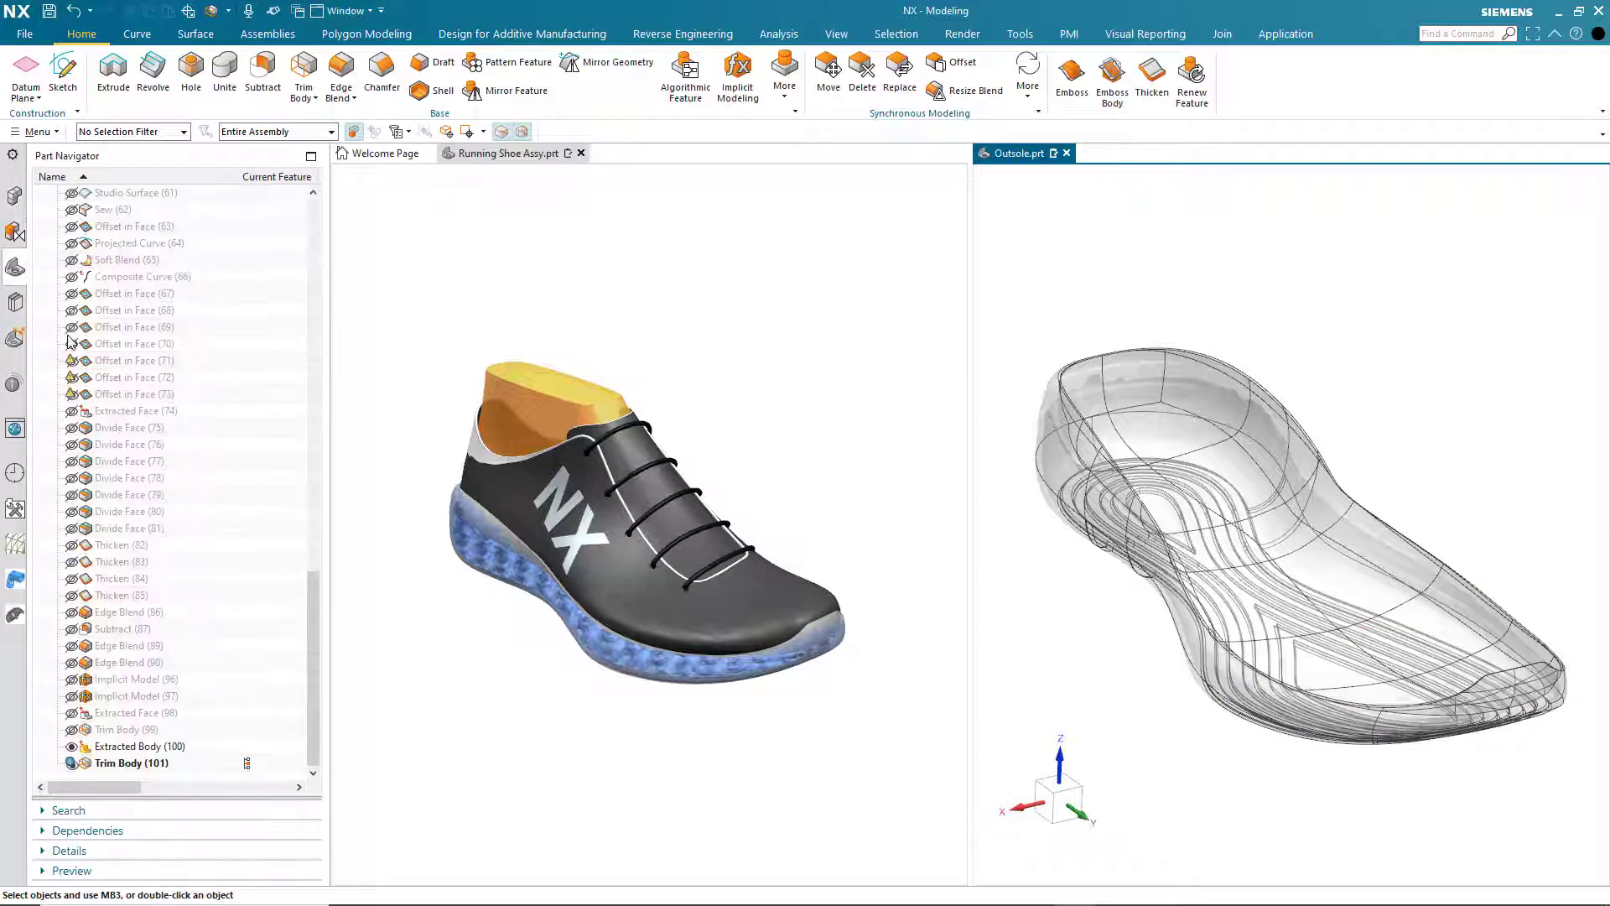
click(73, 729)
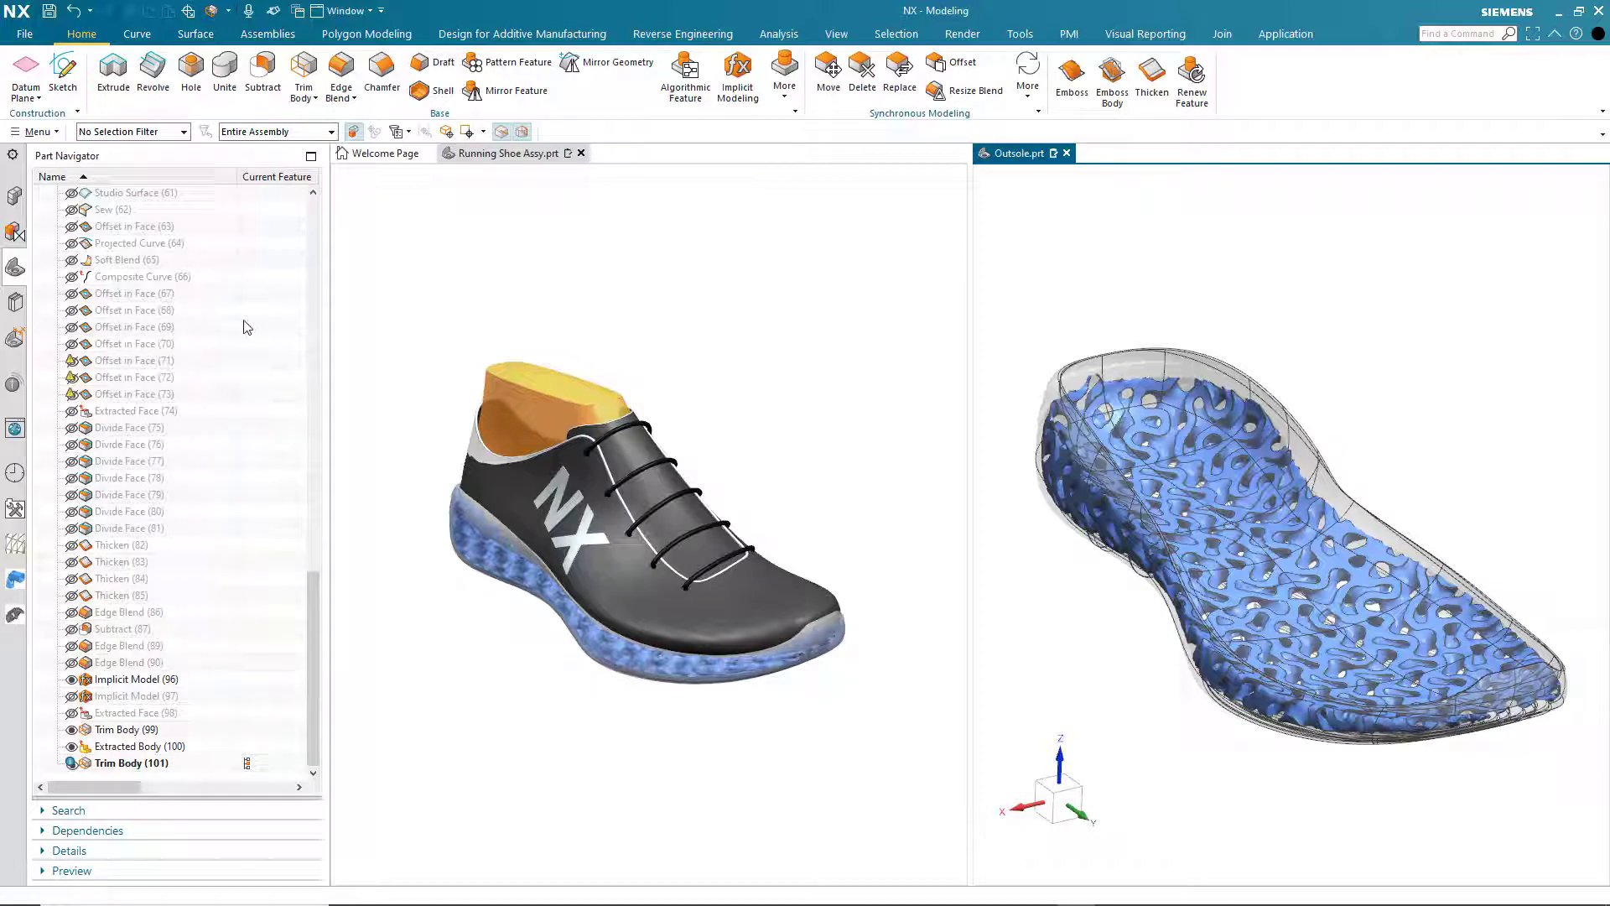
- Unite the hollowed outsole body as target with the trimmed gyroid lattice as tool
click(225, 66)
click(1134, 368)
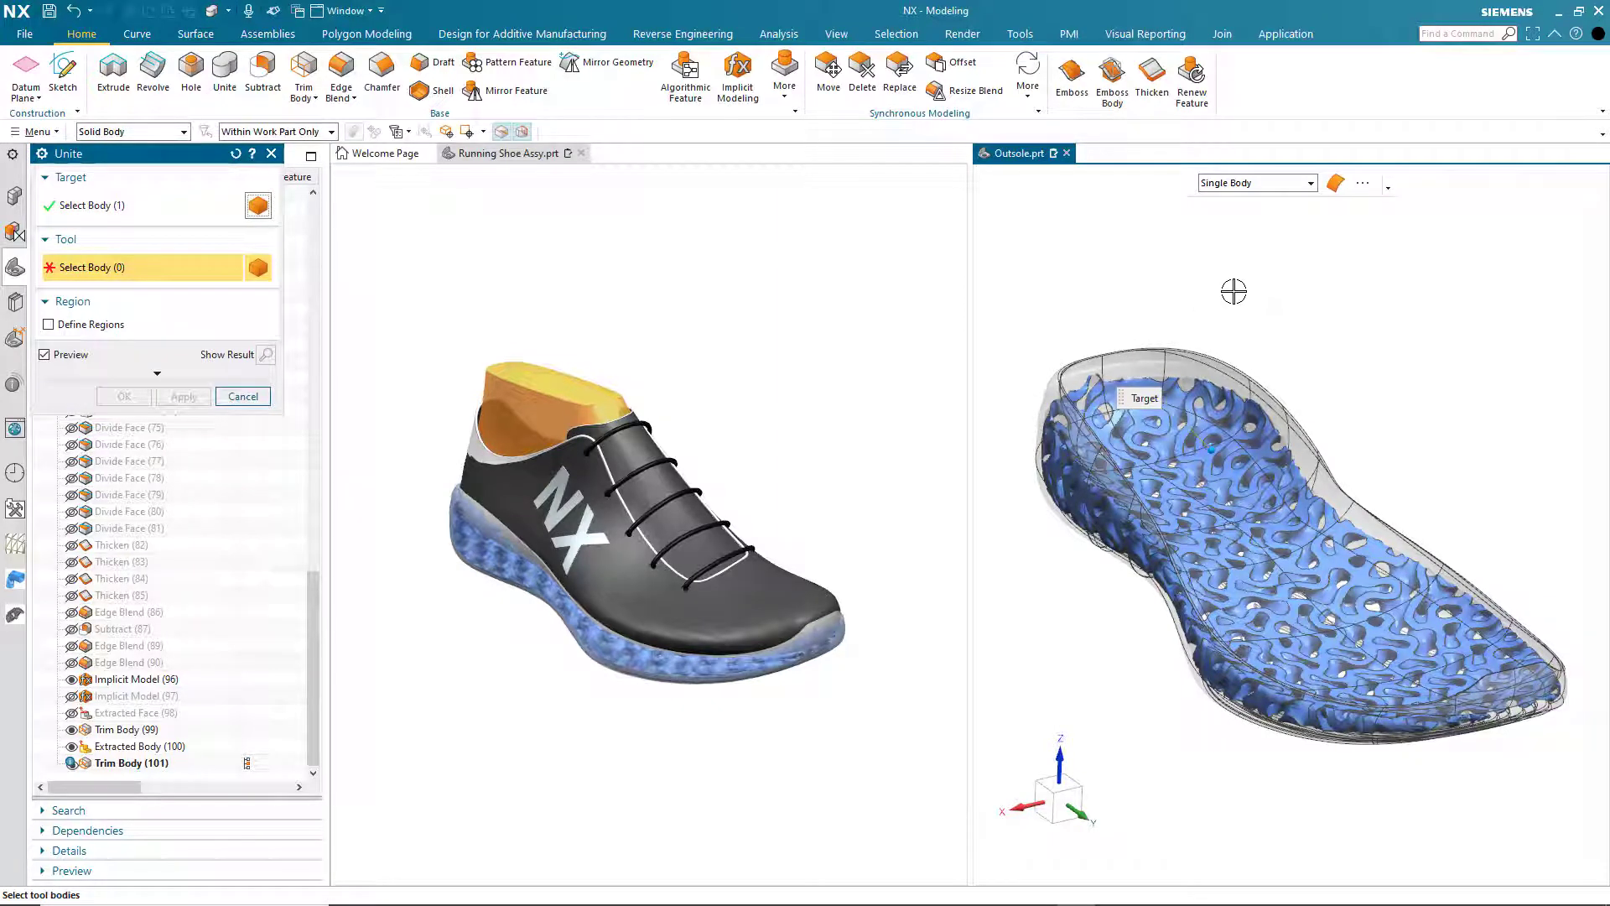
key(ctrl+a)
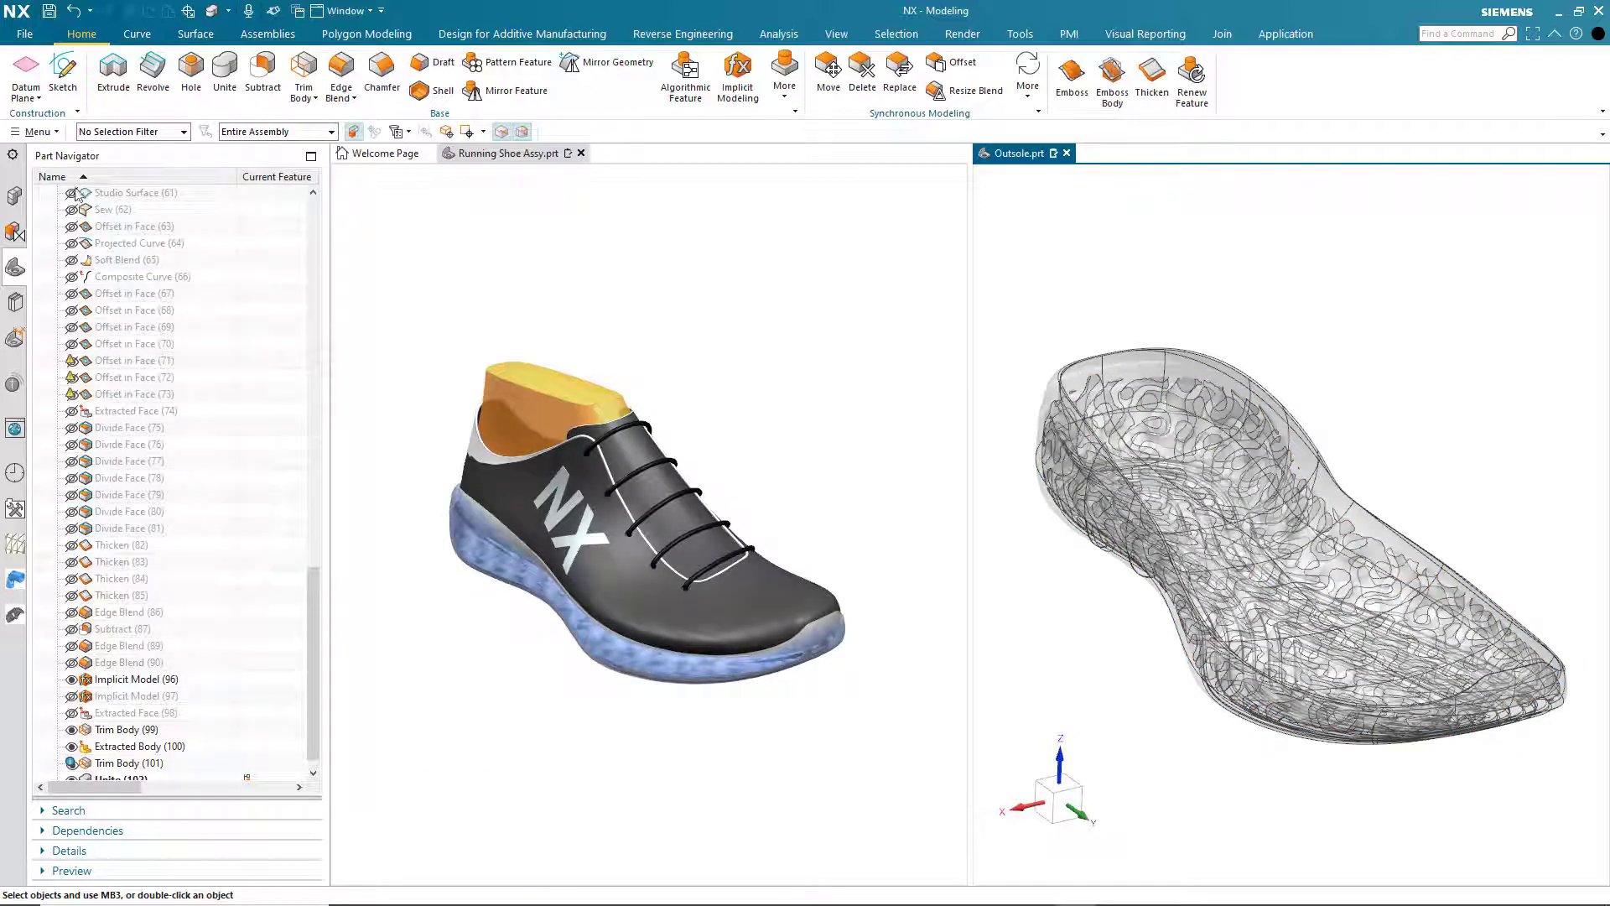
- Examine the united outsole with Section 1, sweeping the section plane crosswise, lengthwise and vertically, and discard the section edits
click(14, 195)
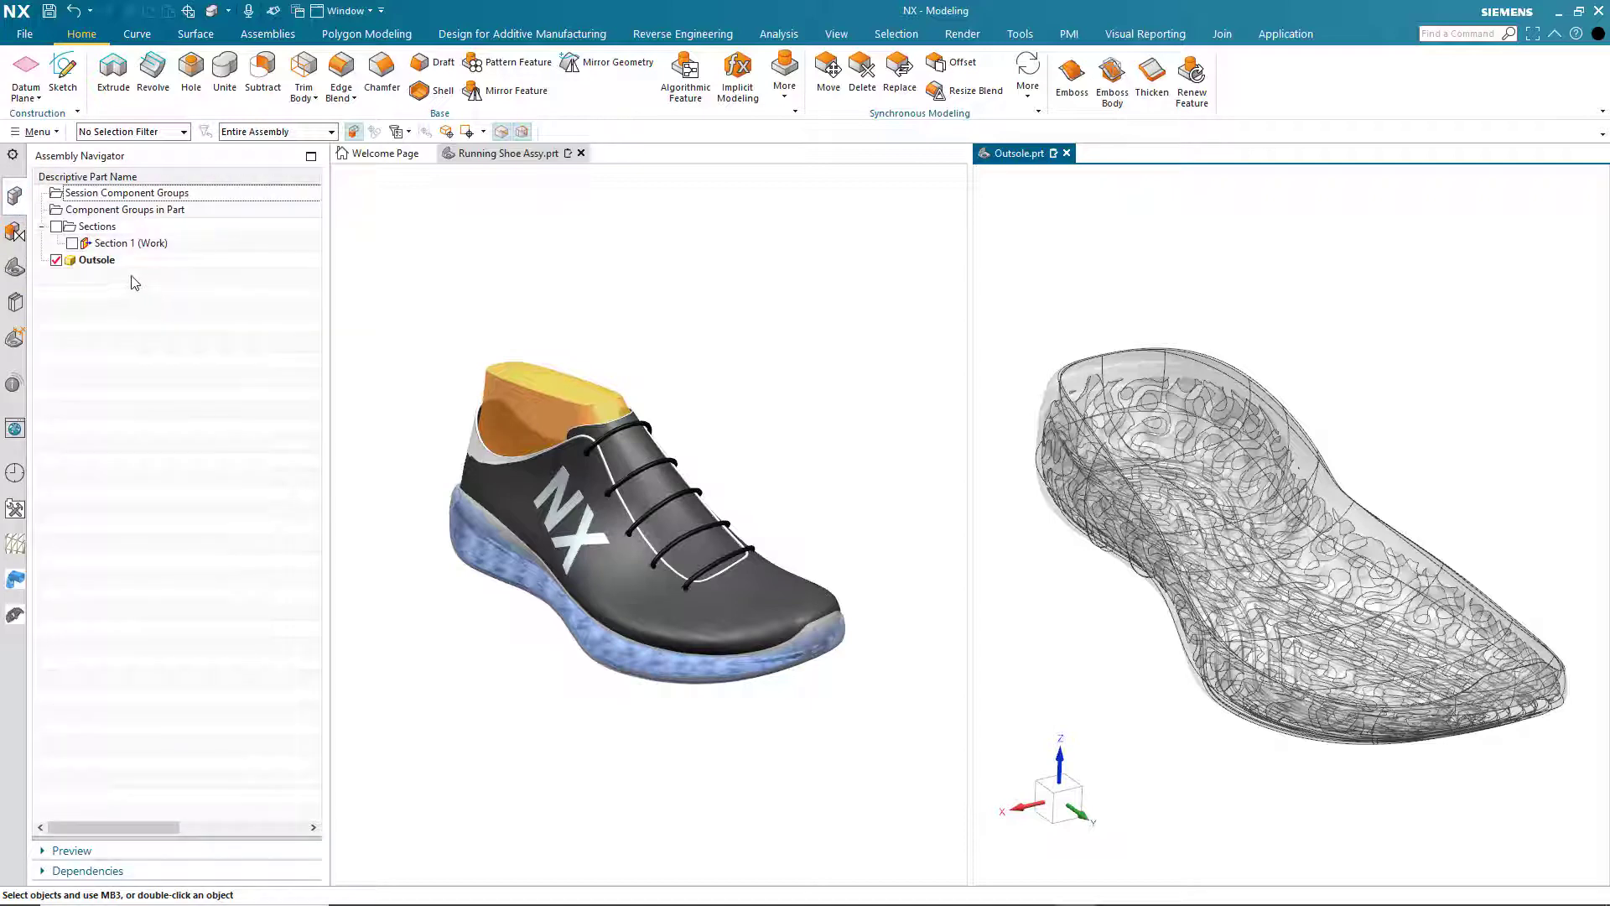
click(149, 245)
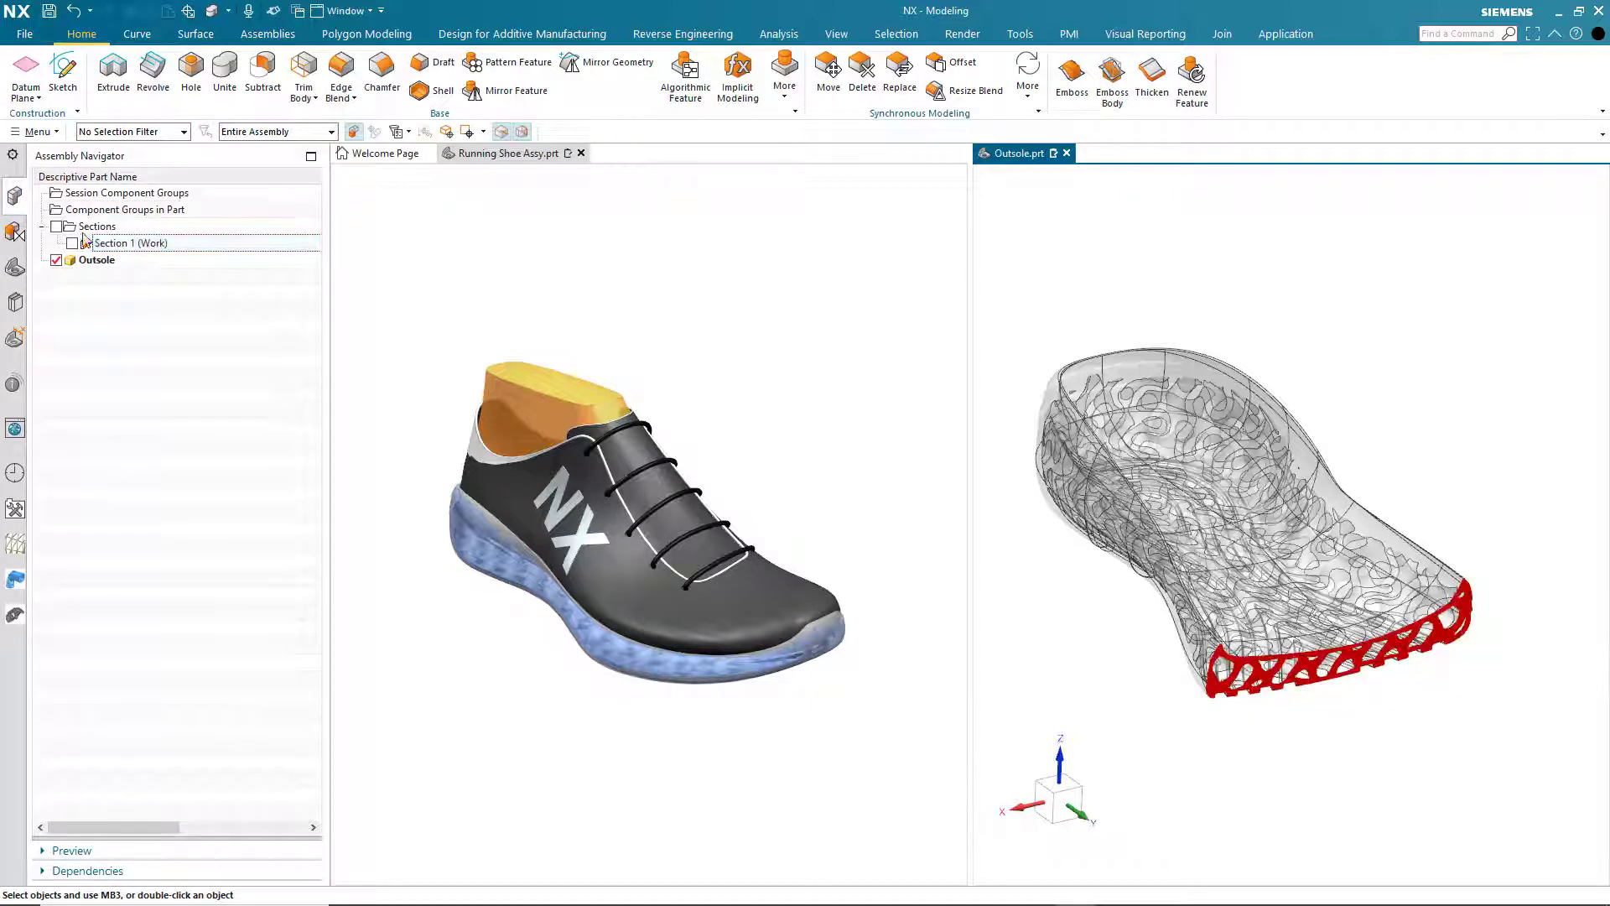
right_click(107, 244)
click(144, 291)
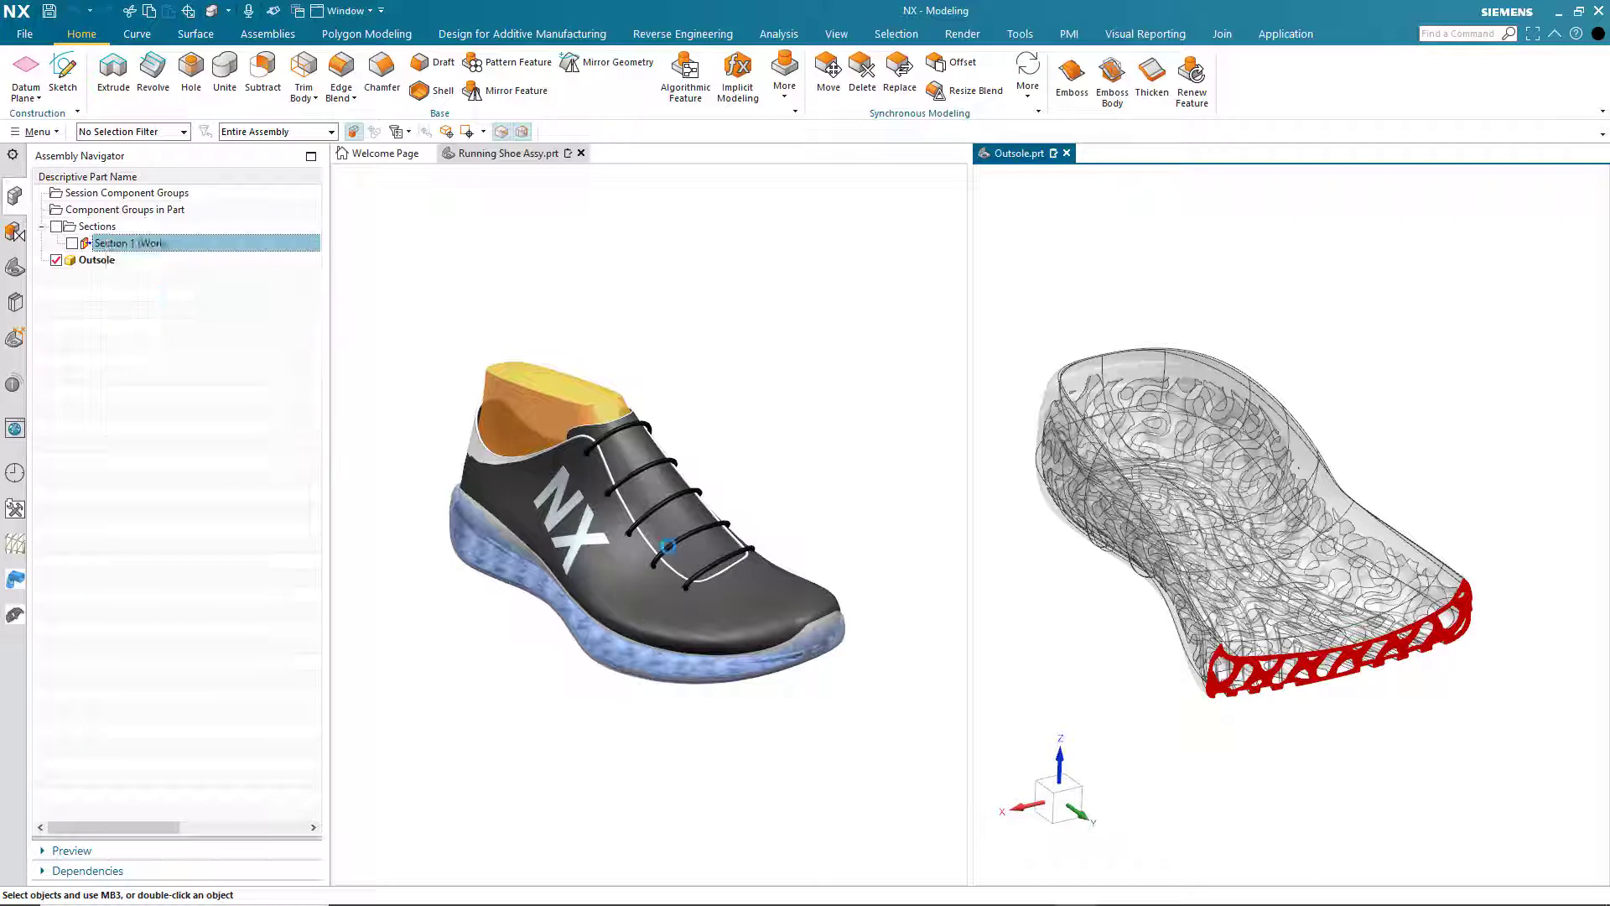
drag(1382, 631, 1188, 567)
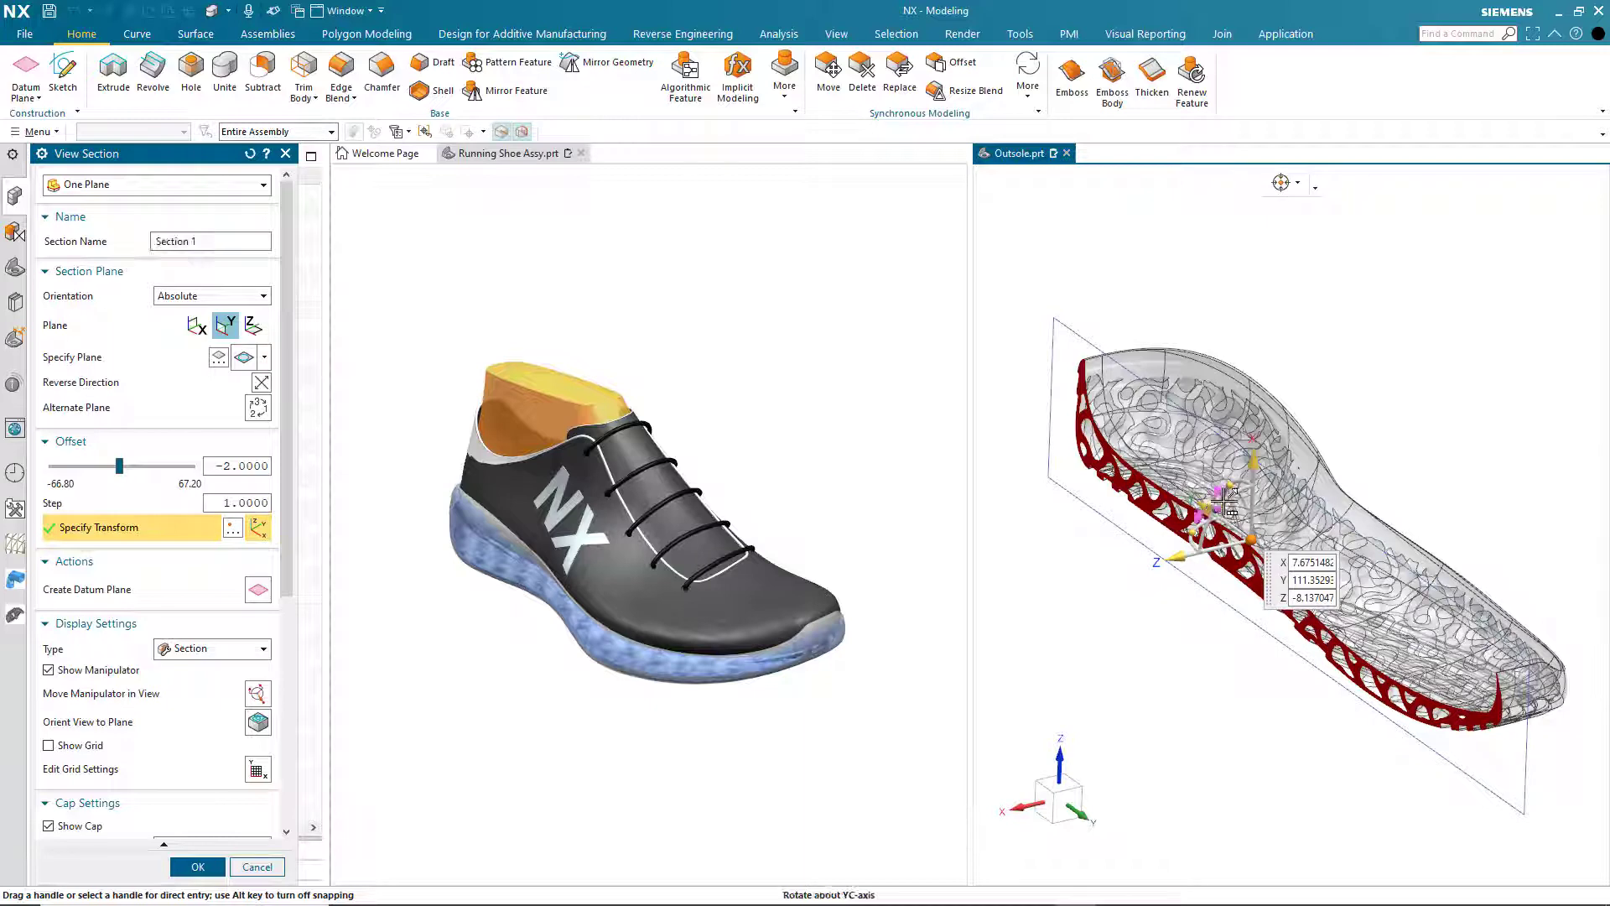
drag(1229, 485, 1257, 323)
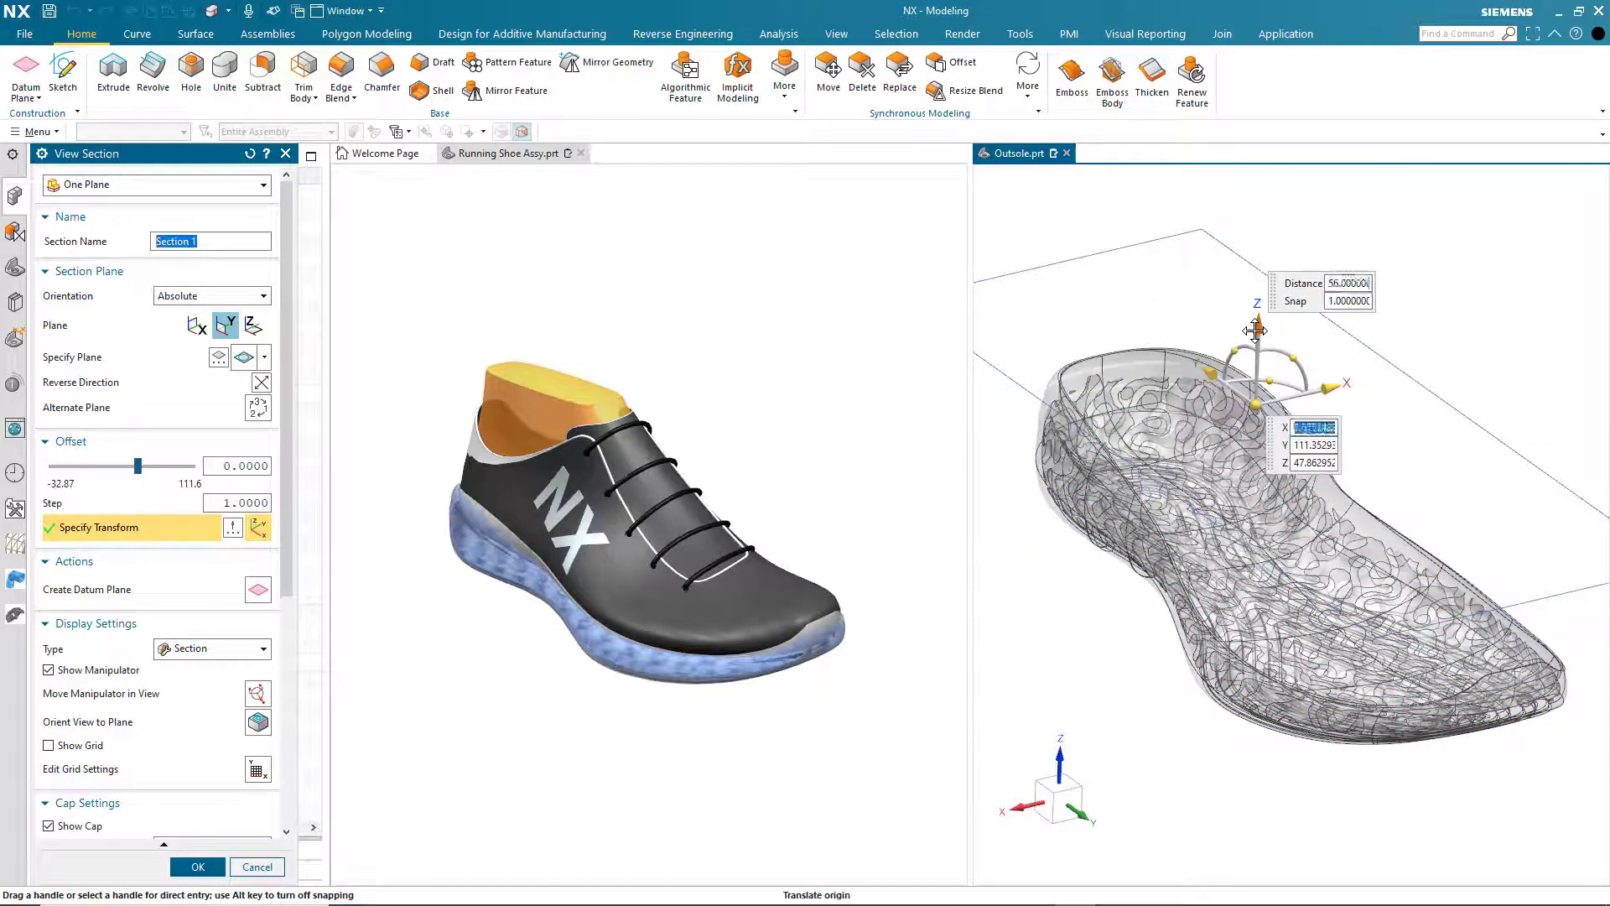
click(258, 864)
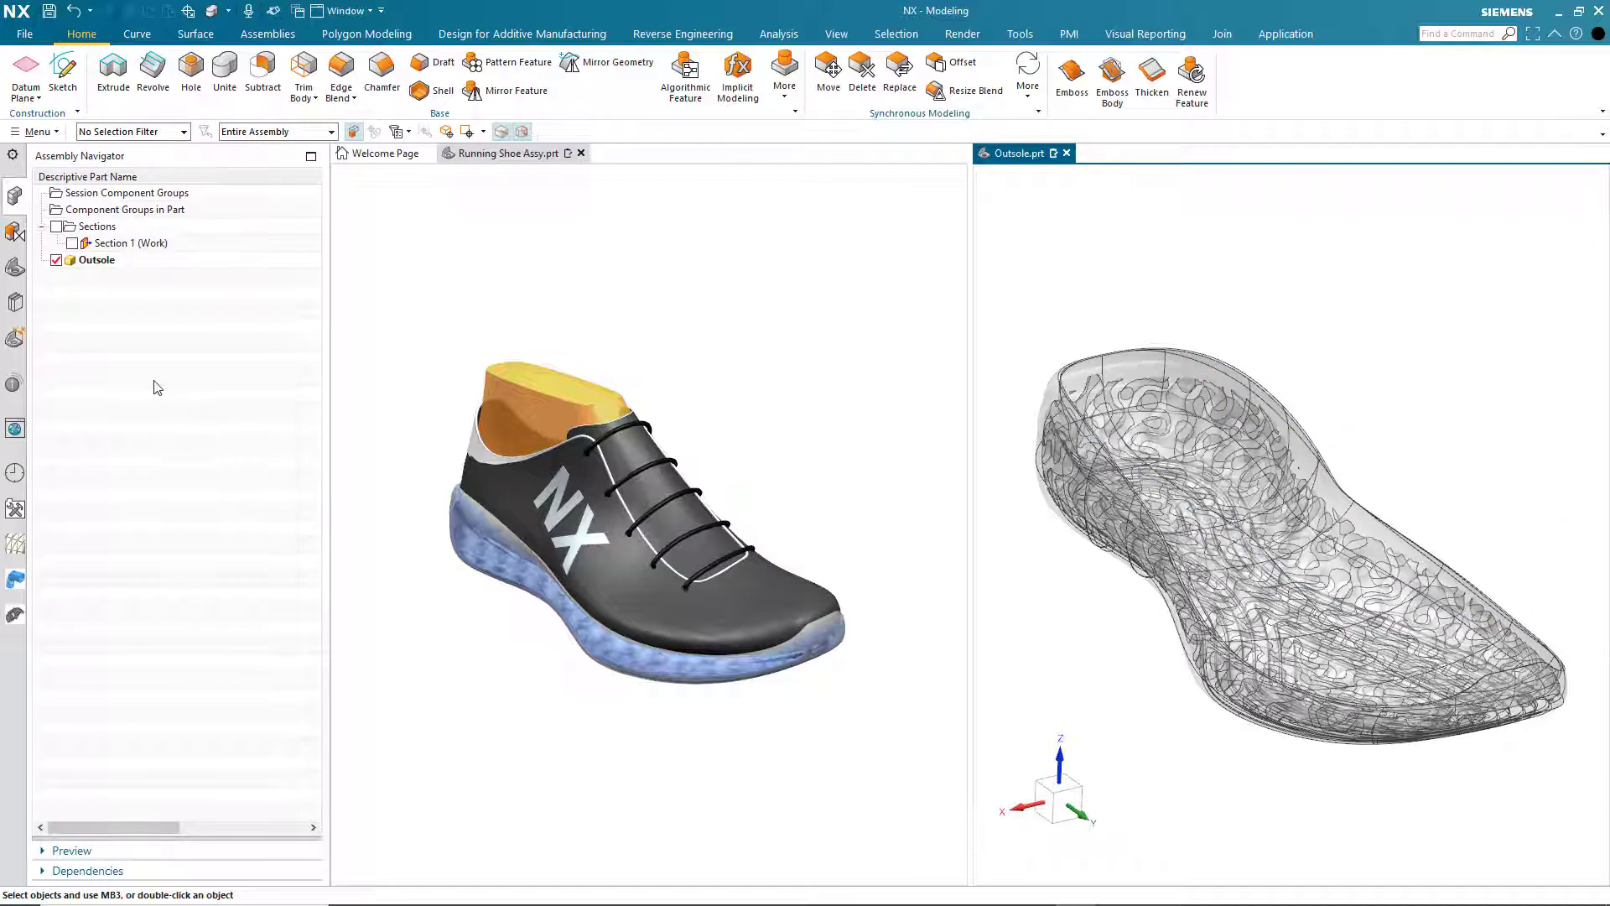
- Close the Outsole part and examine the running shoe assembly with a new one-plane section, moving the plane toward the toe and vertically
click(1067, 153)
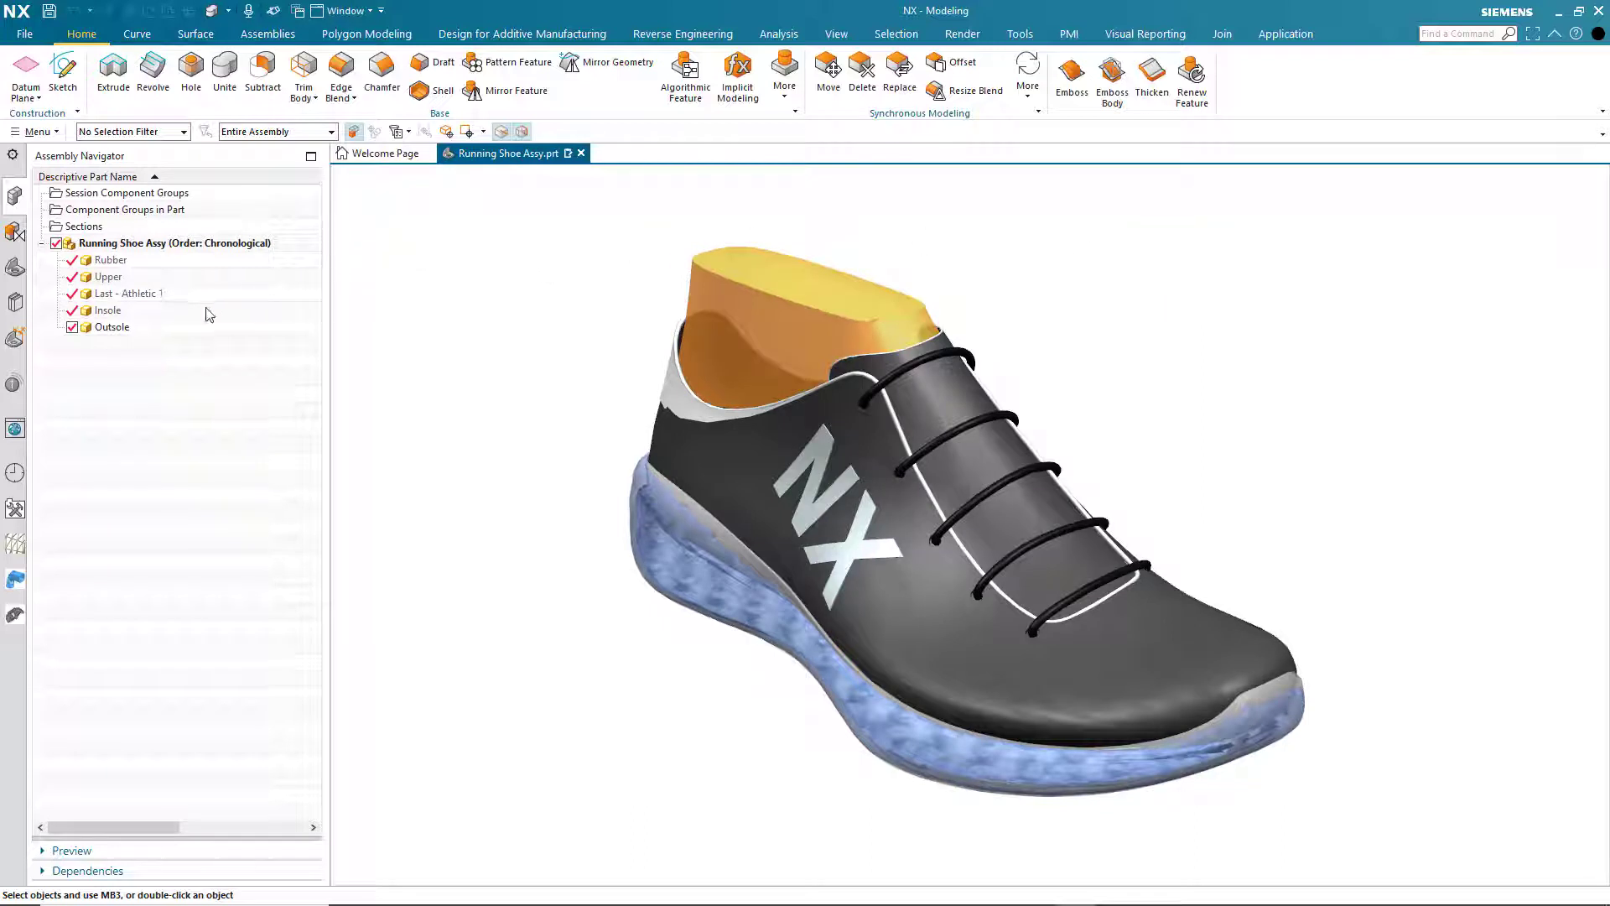
right_click(90, 230)
click(138, 236)
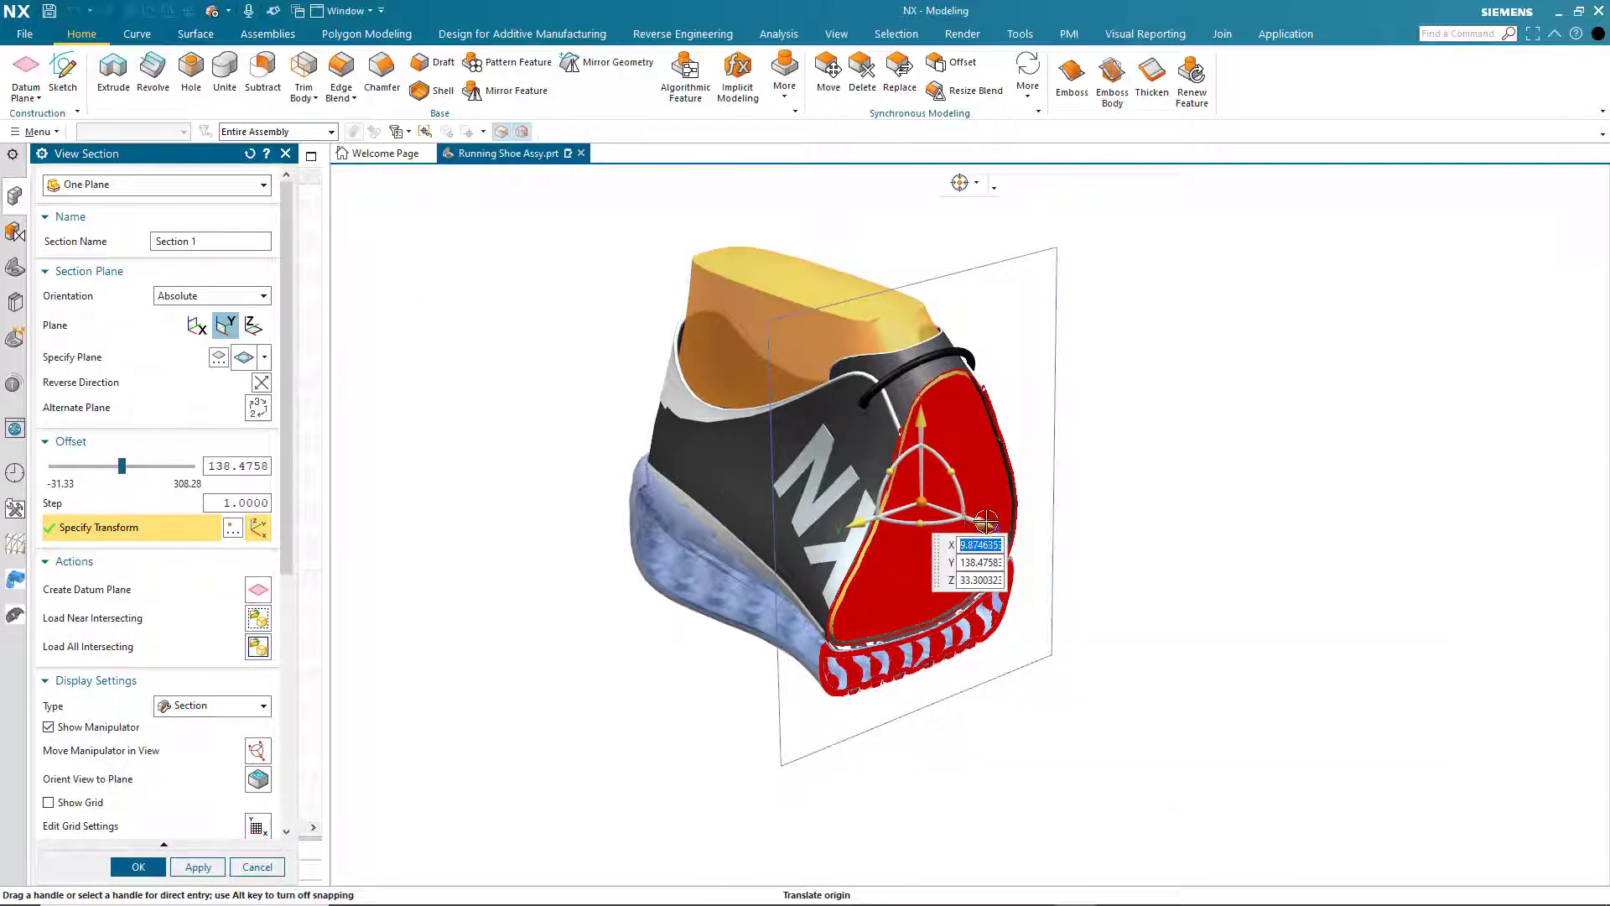
drag(982, 522, 1031, 565)
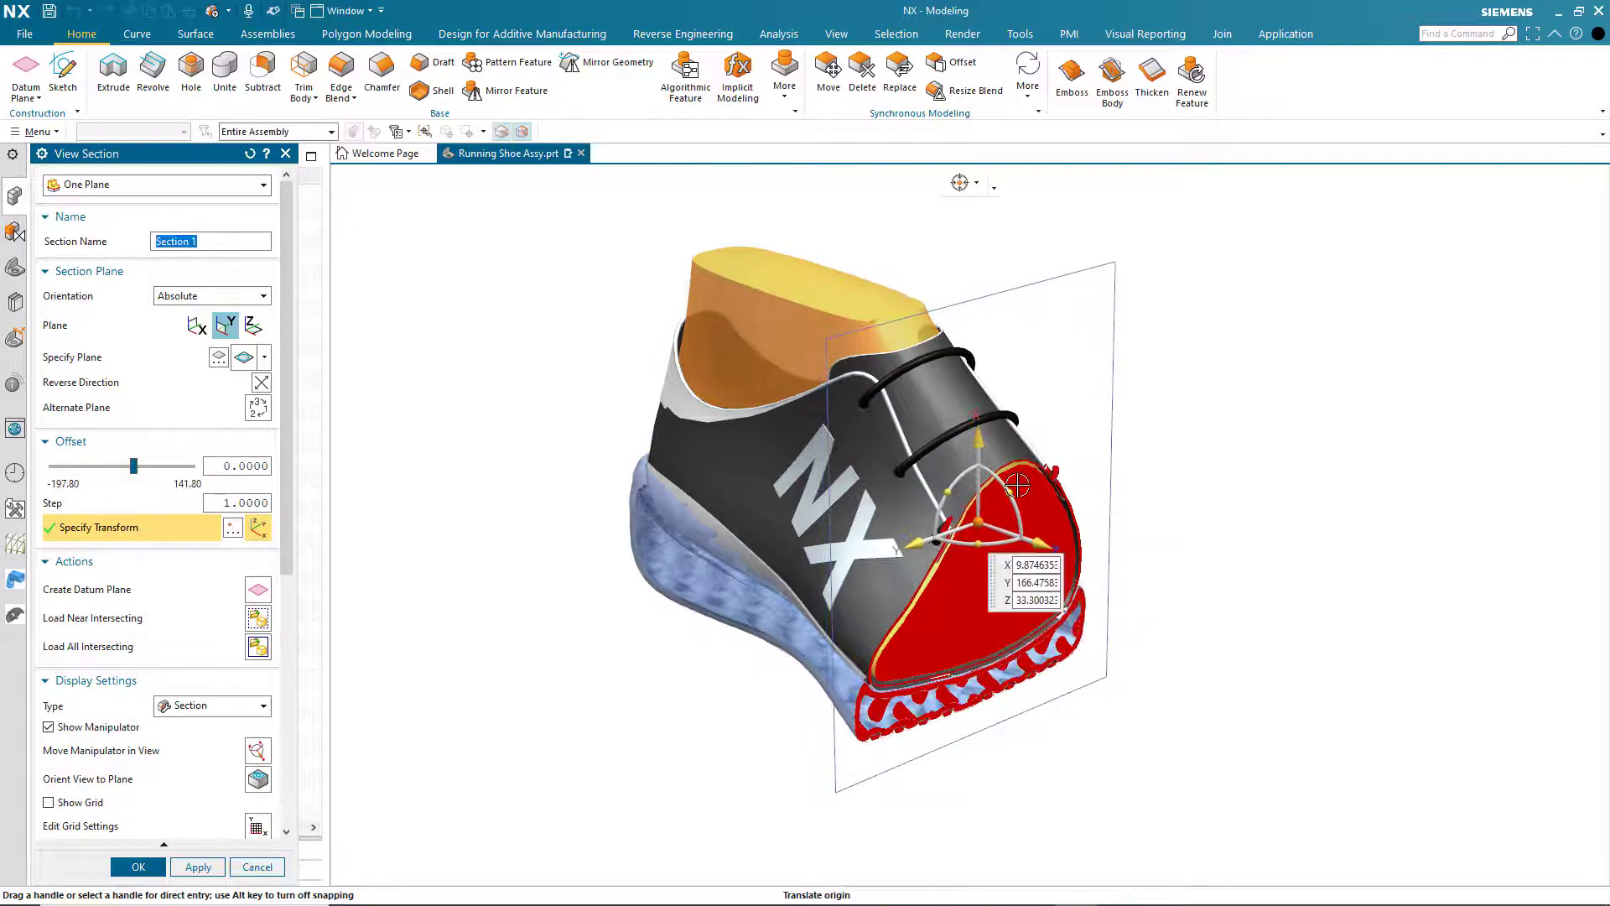
drag(1012, 493, 989, 242)
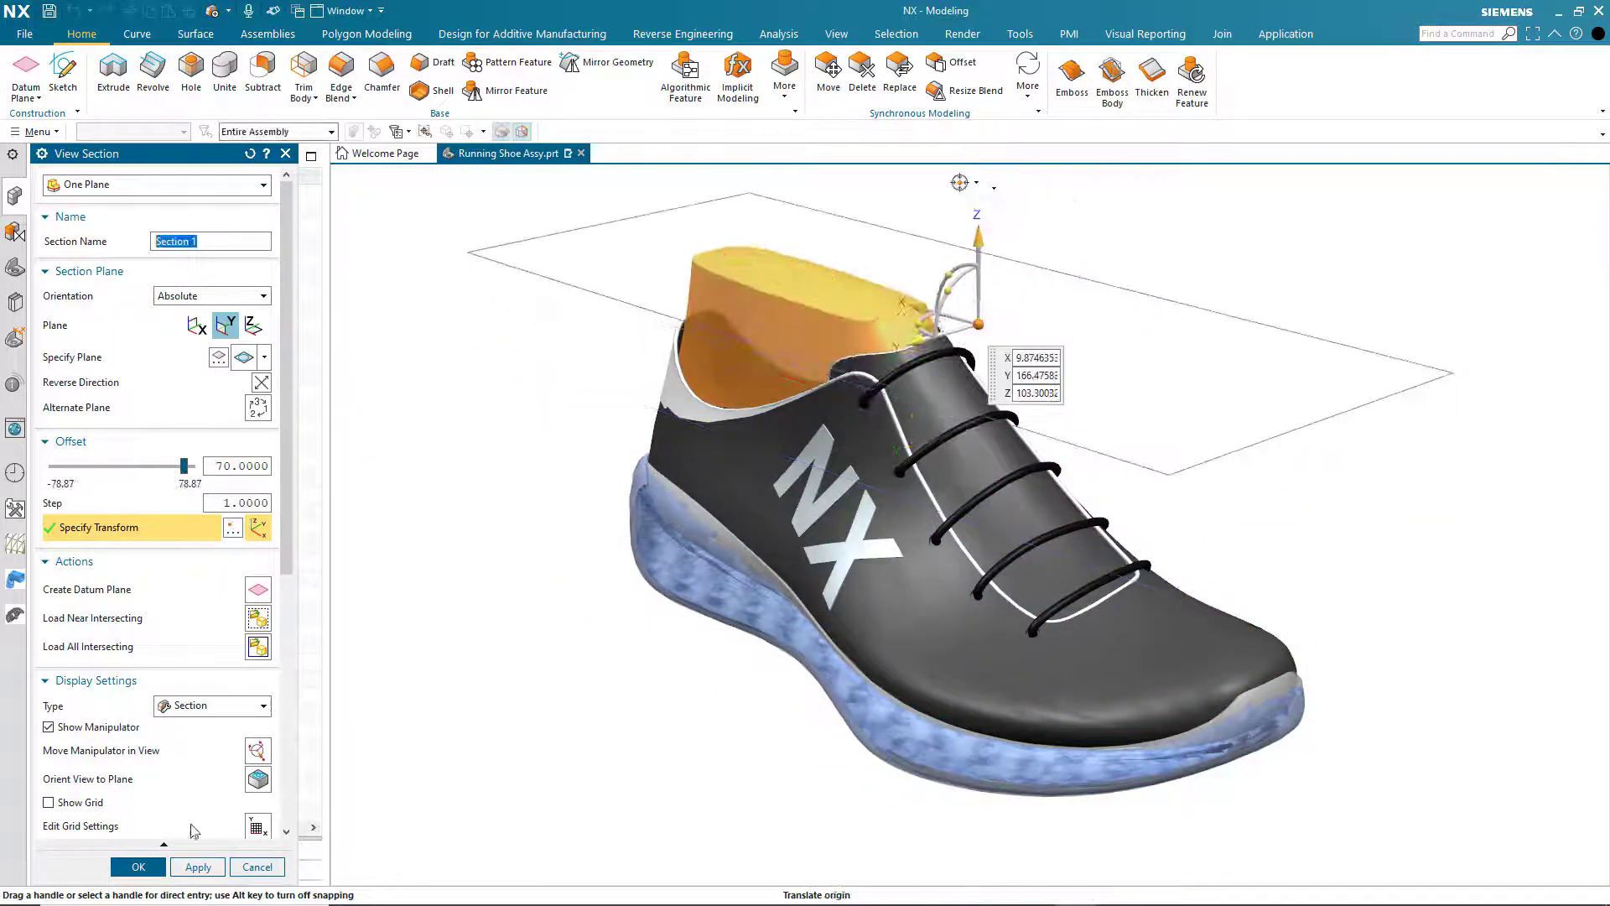